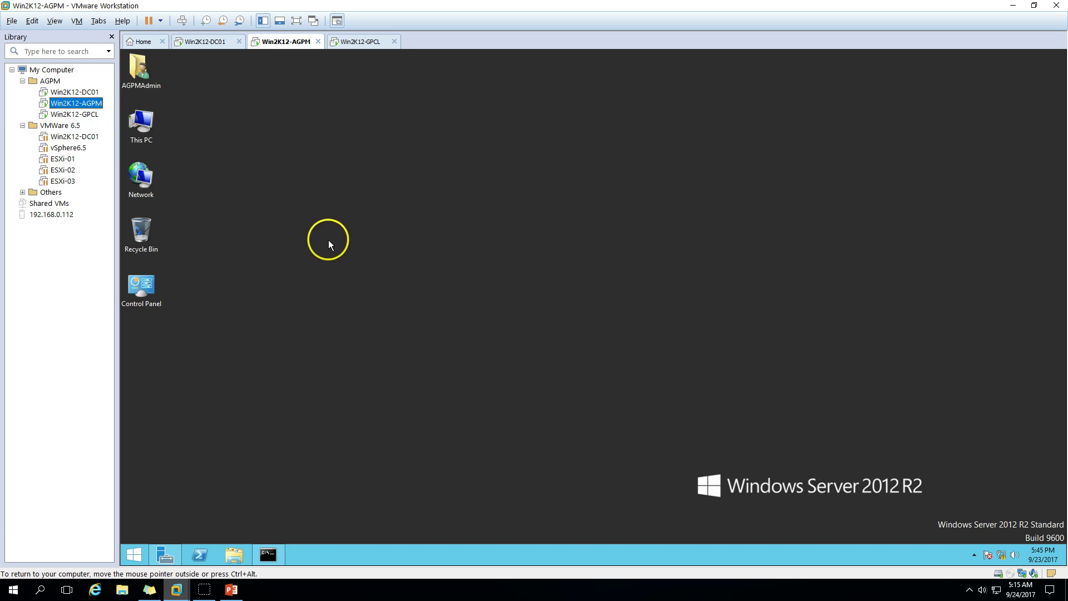
# Open Server Manager on Win2K12-AGPM and show the Local Server properties
pyautogui.click(165, 555)
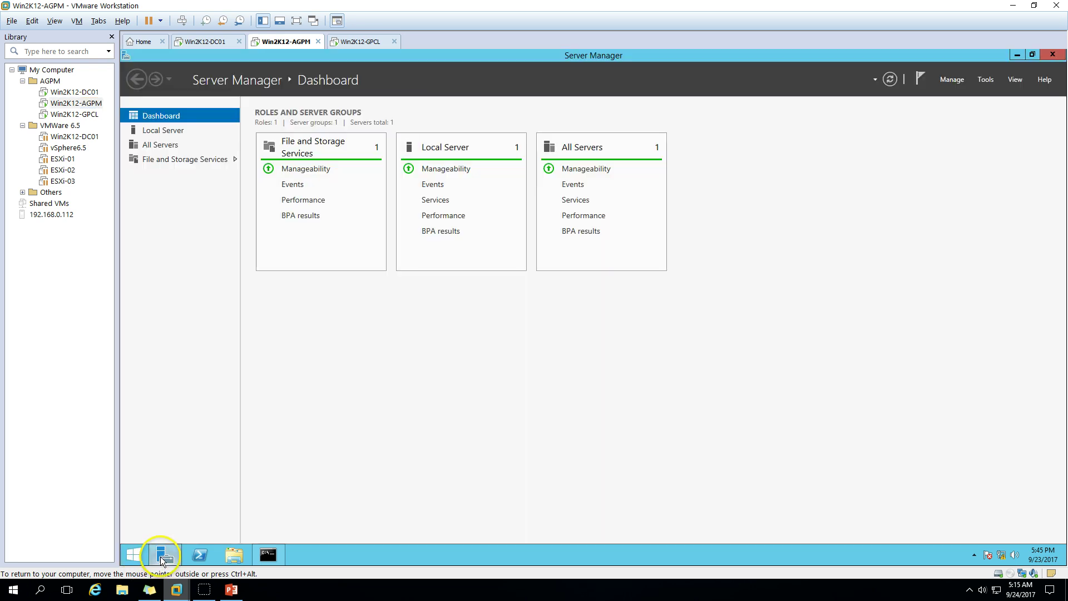
pyautogui.click(167, 131)
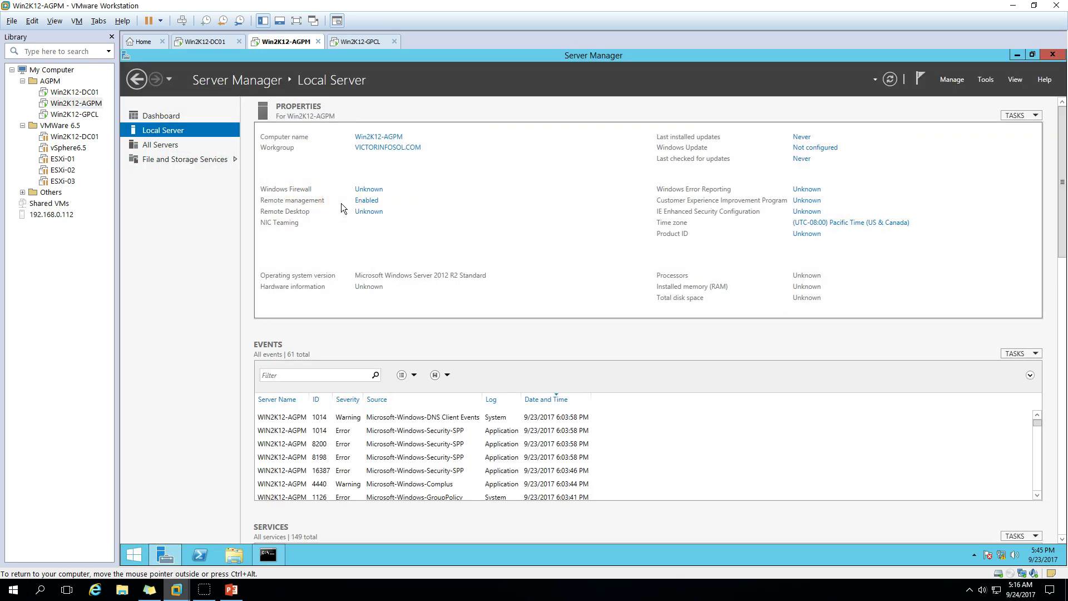
pyautogui.click(385, 235)
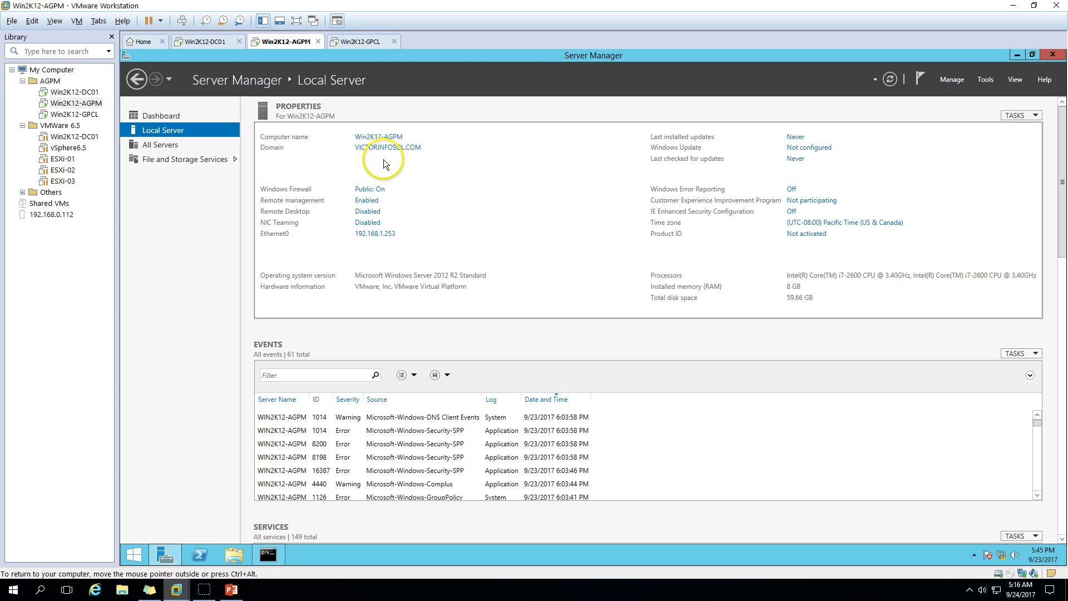
# Check the Win2K12-GPCL machine, then open This PC through File Explorer
pyautogui.click(75, 115)
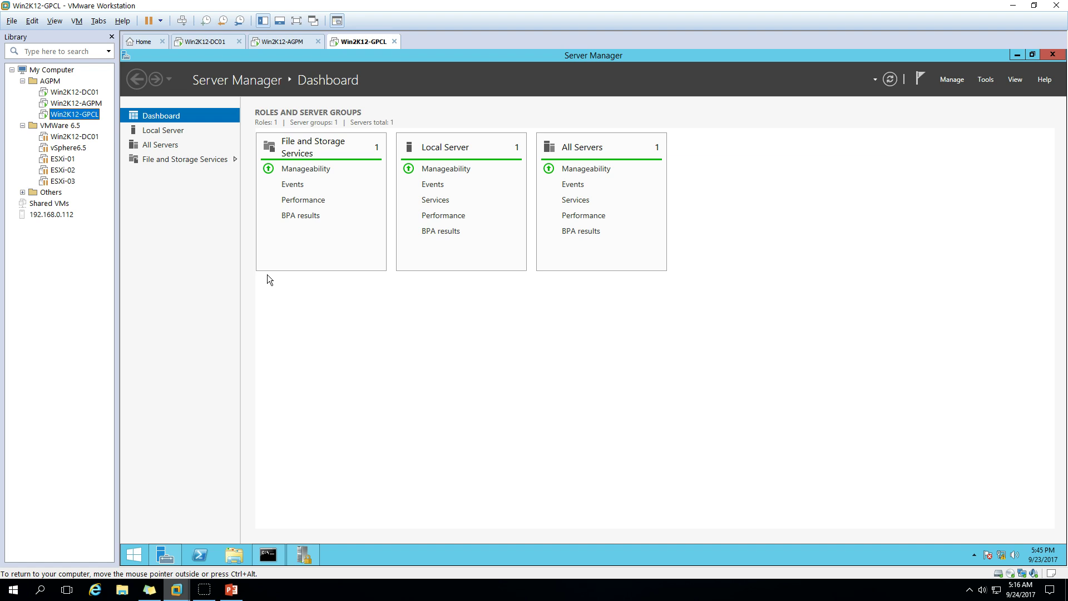
pyautogui.click(262, 280)
pyautogui.click(228, 325)
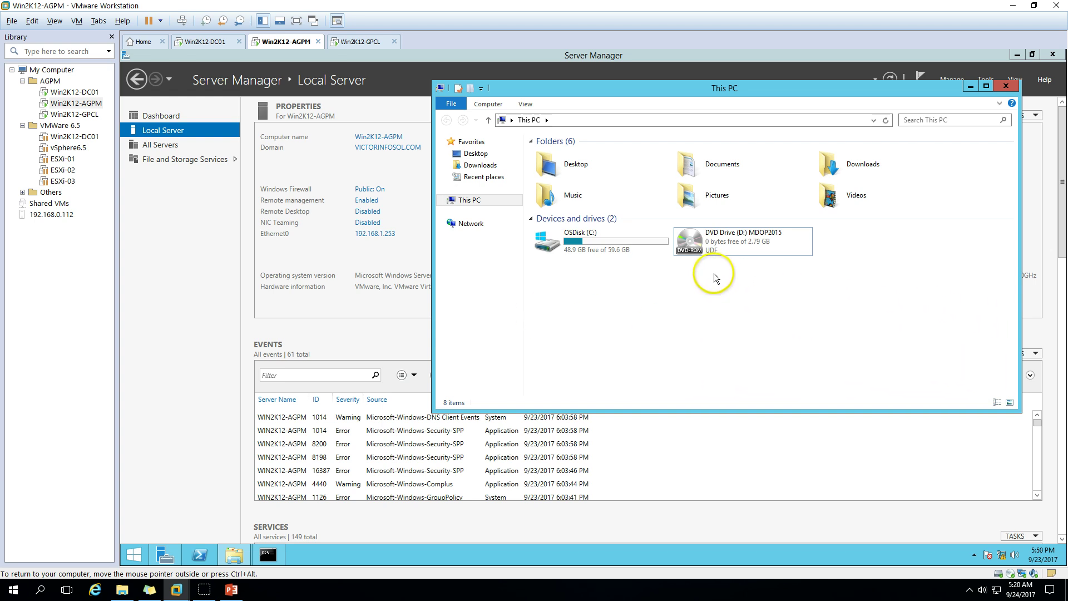
# Browse the MDOP2015 DVD to AGPM\AGPM 4.0 SP3\Installers\x64 and select agpm_403_server_amd64
pyautogui.rightClick(726, 245)
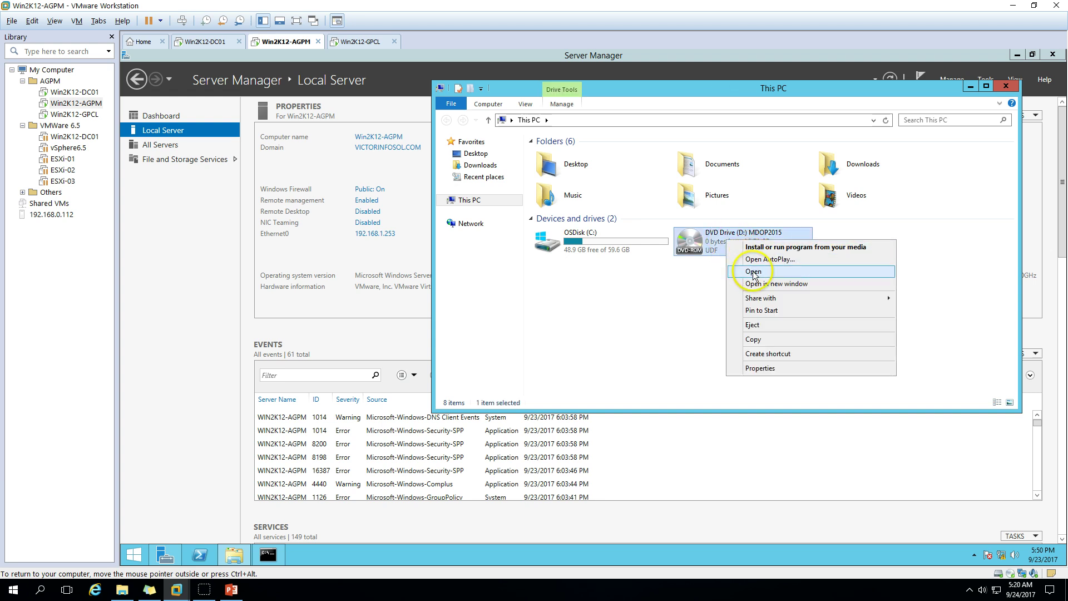
pyautogui.click(753, 272)
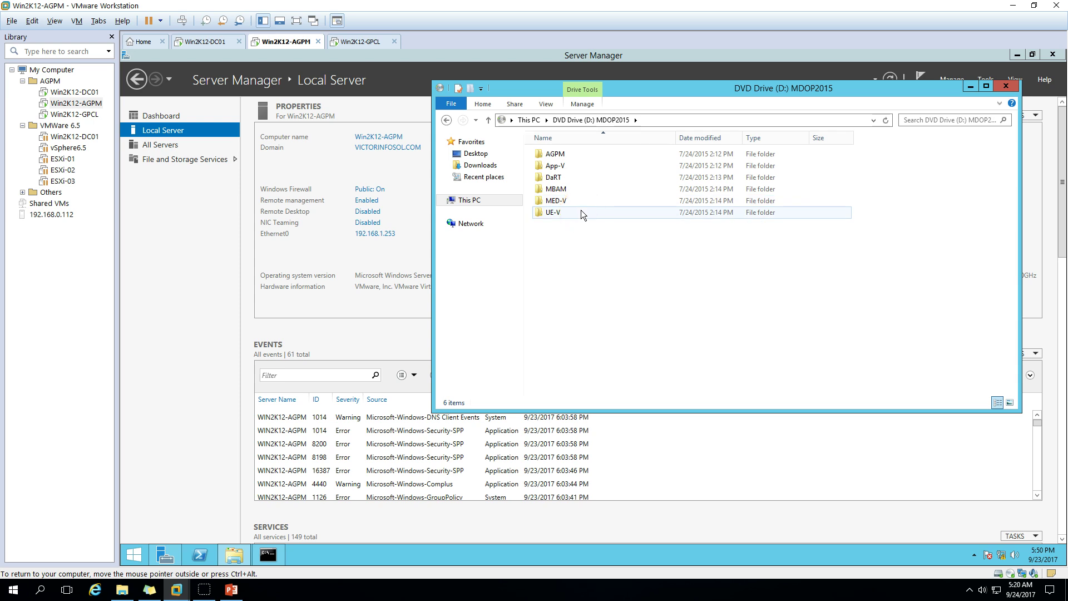
pyautogui.click(565, 160)
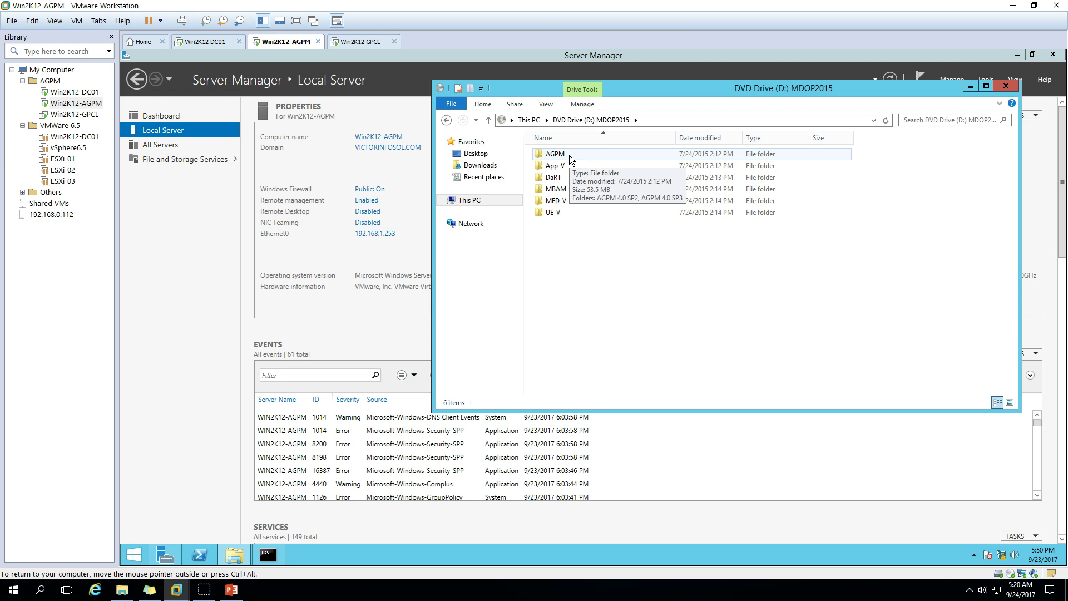
pyautogui.doubleClick(570, 159)
pyautogui.click(570, 168)
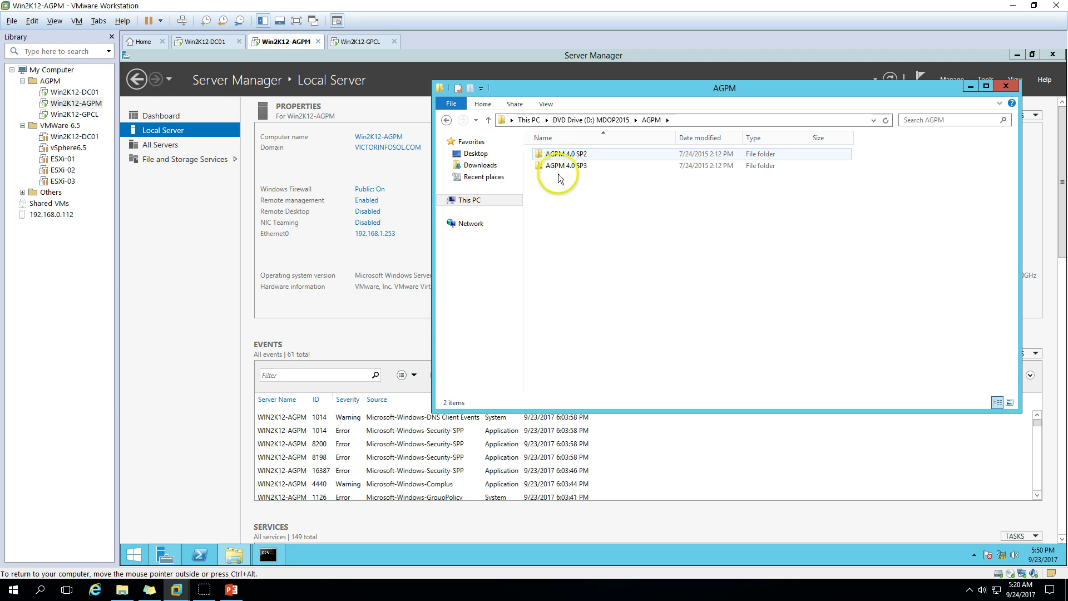
pyautogui.click(573, 166)
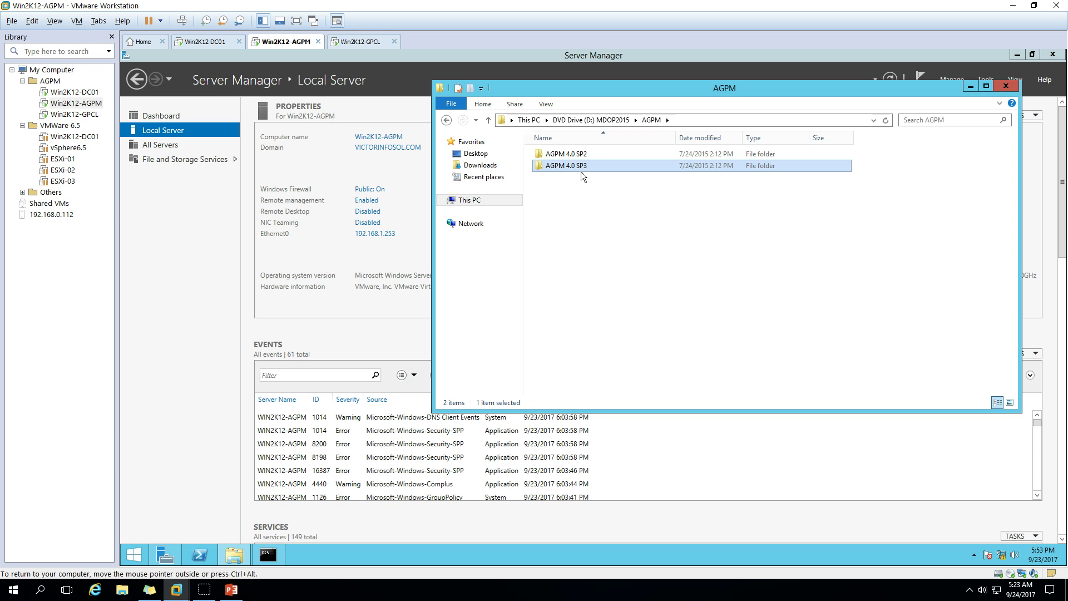
pyautogui.doubleClick(586, 168)
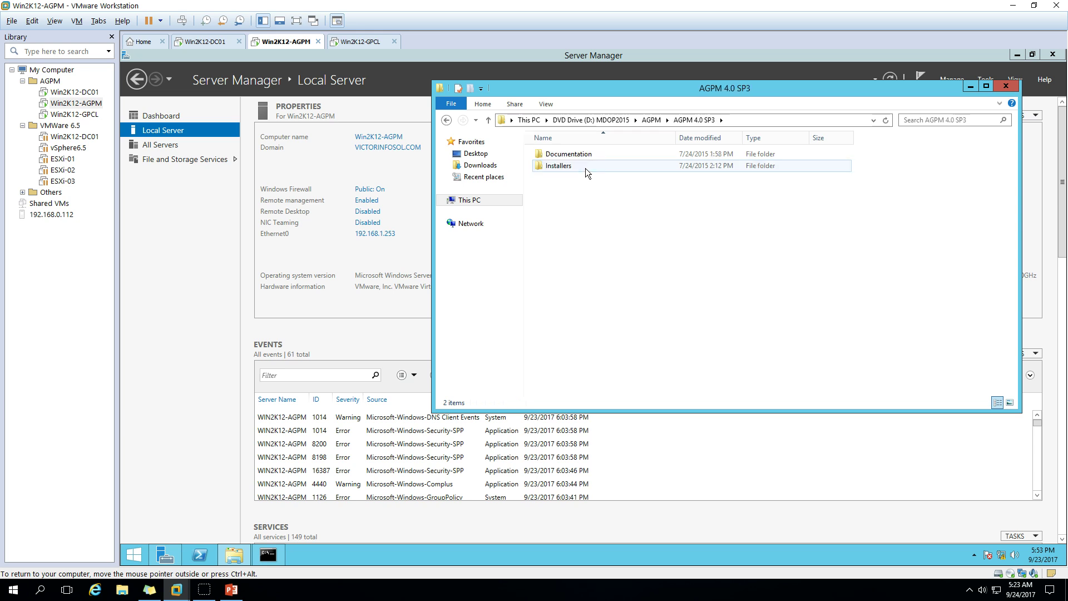
pyautogui.doubleClick(586, 165)
pyautogui.click(585, 166)
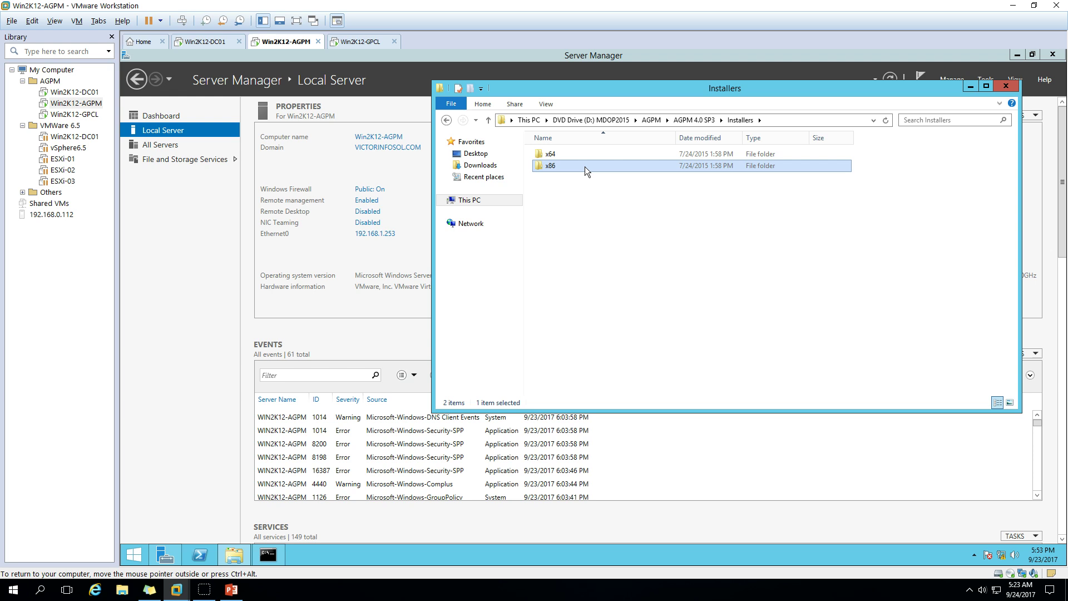
pyautogui.doubleClick(582, 155)
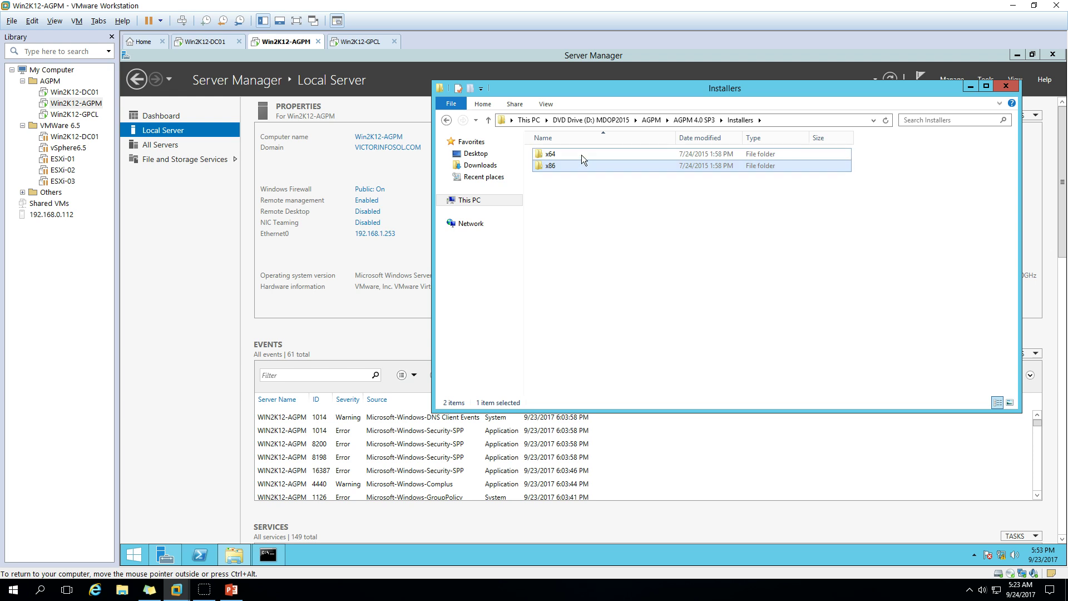
pyautogui.click(558, 167)
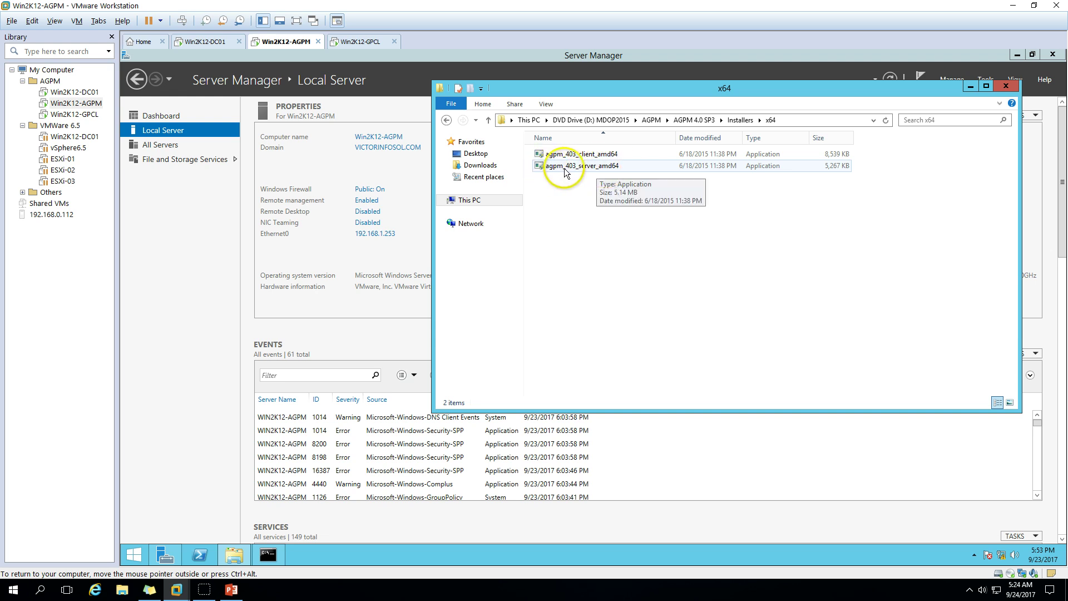
pyautogui.click(604, 170)
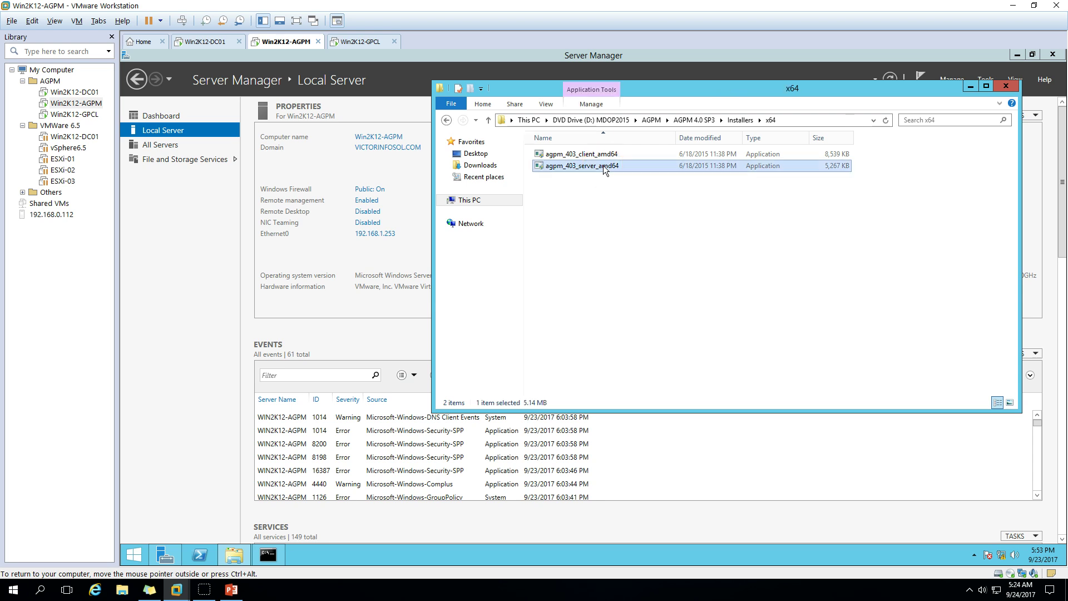
# Launch agpm_403_server_amd64, approve UAC, accept the licence and keep the default install path
pyautogui.doubleClick(604, 167)
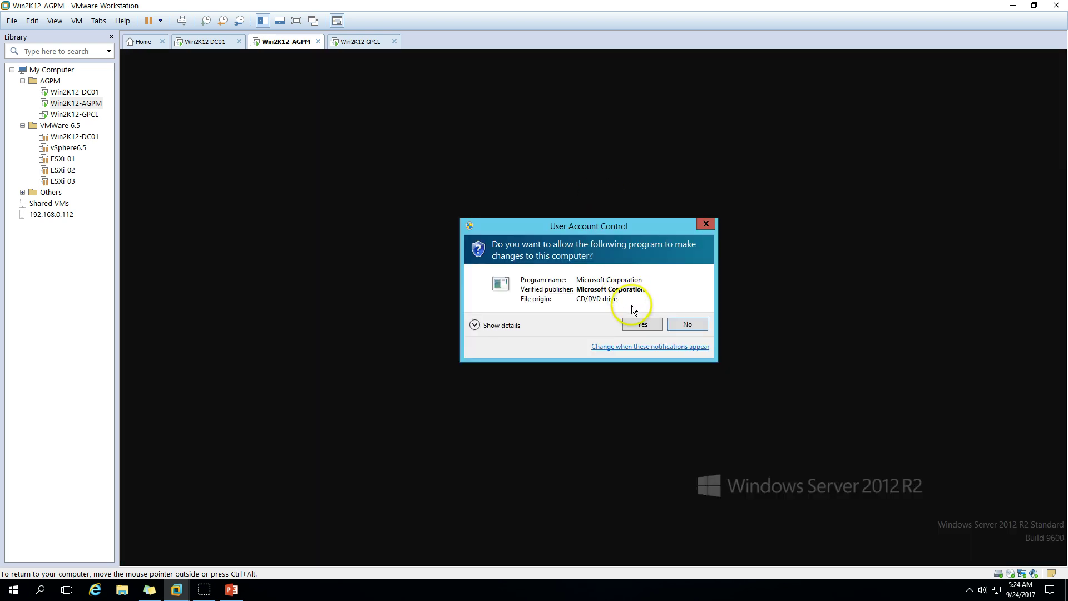
pyautogui.click(632, 329)
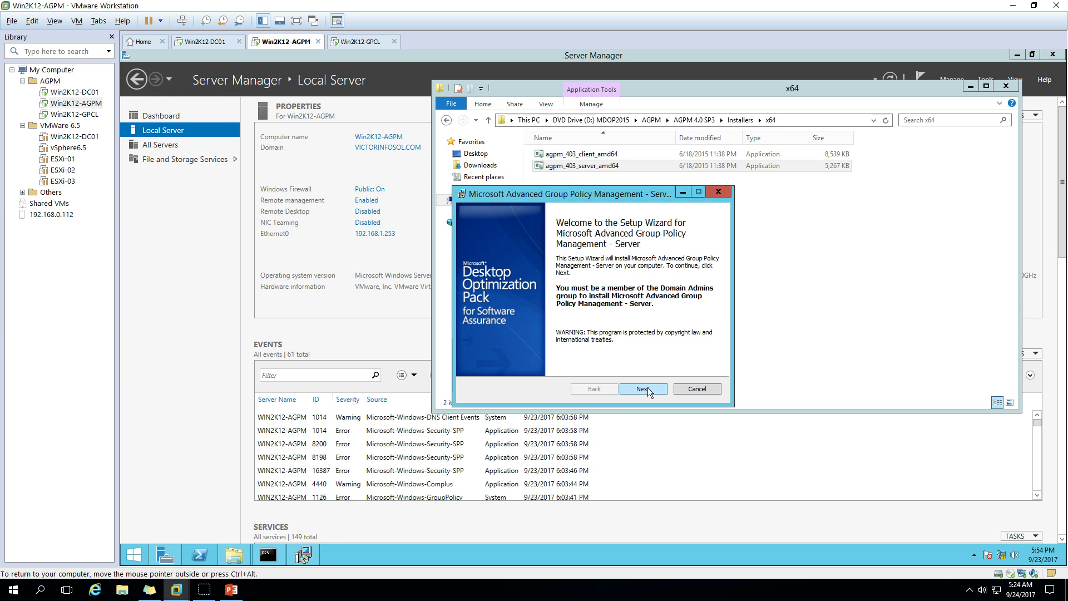
pyautogui.click(648, 388)
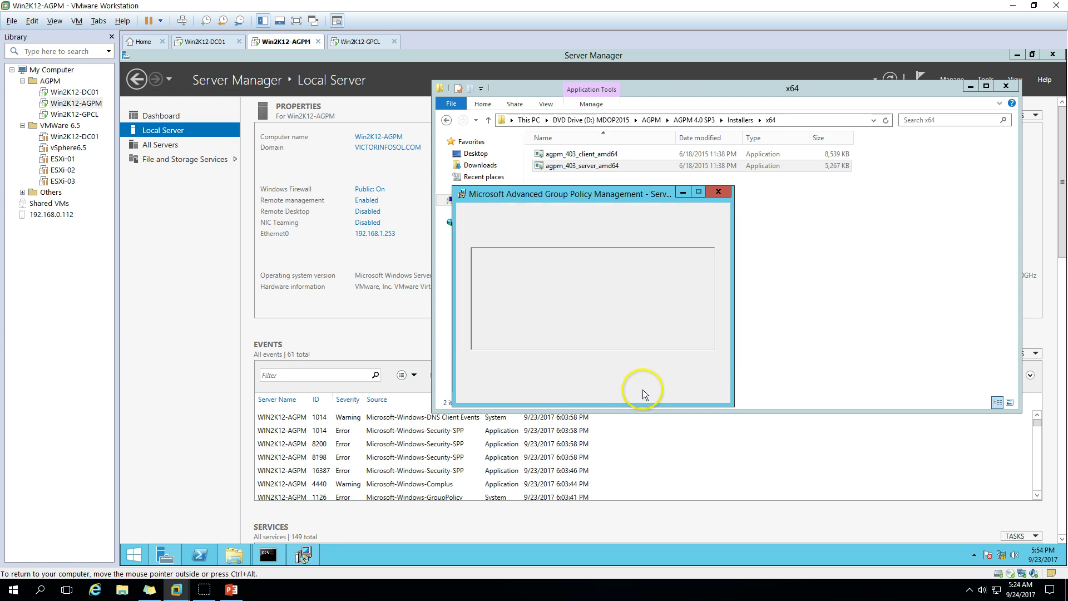
pyautogui.click(518, 366)
pyautogui.click(636, 389)
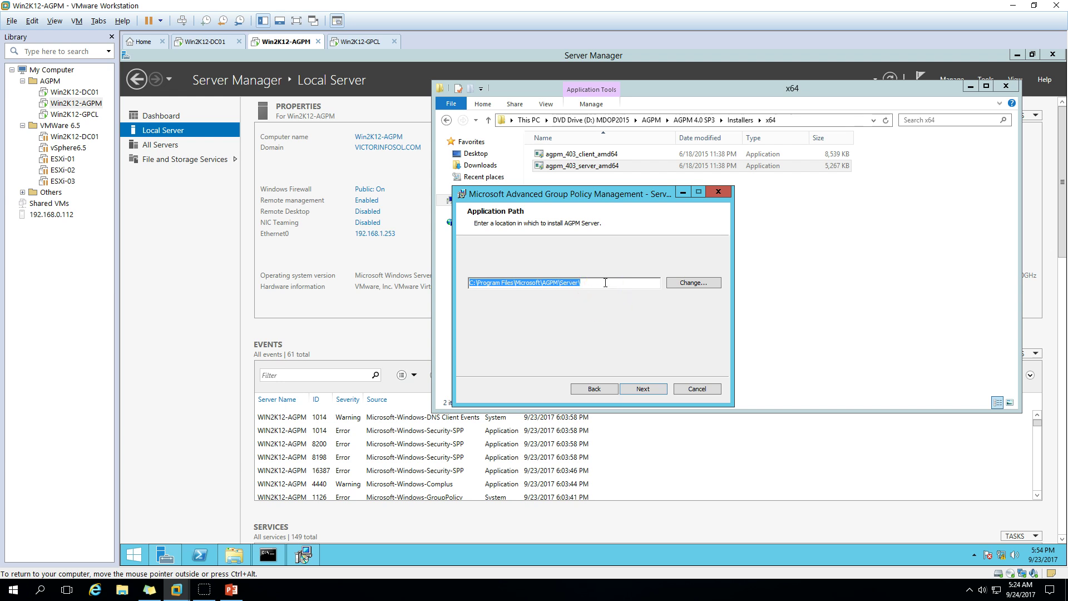
pyautogui.click(642, 389)
# Keep the default archive path, enter AGPMadmin as service account with its password confirmed, then move to Win2K12-DC01
pyautogui.click(643, 389)
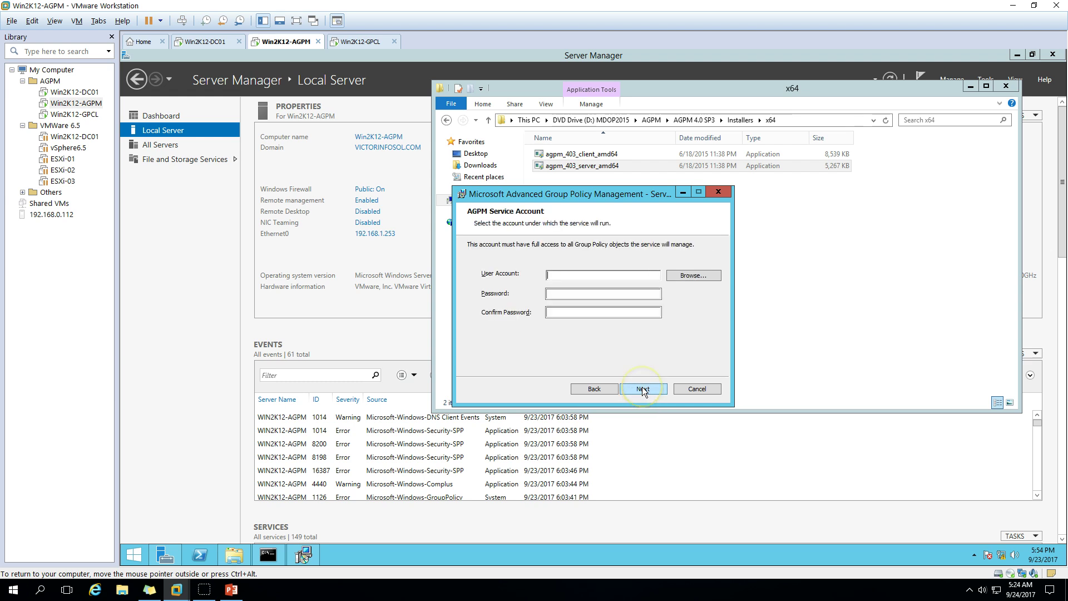
pyautogui.click(584, 276)
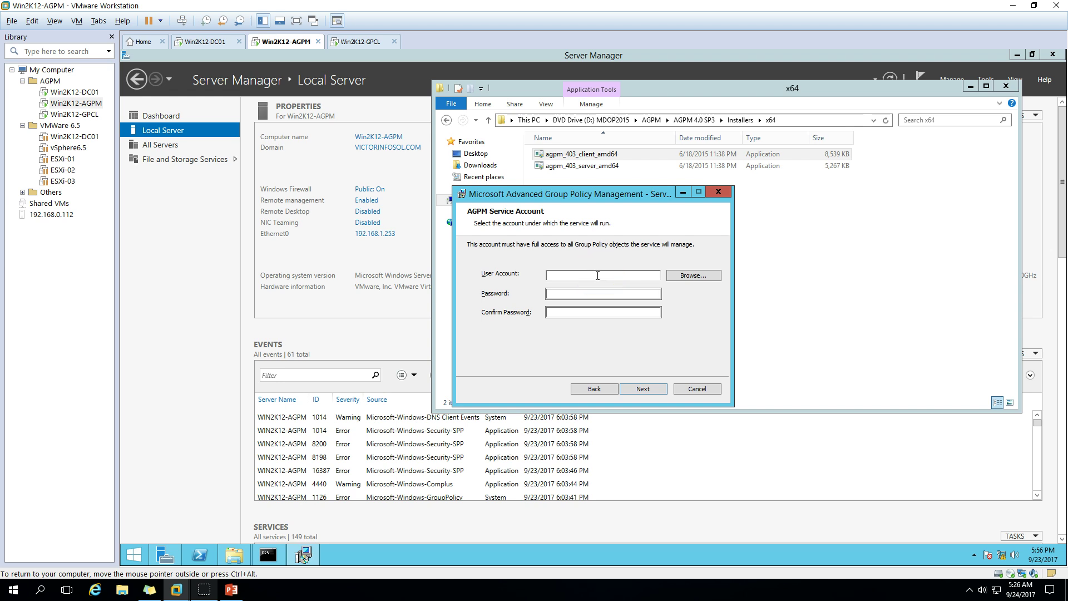
pyautogui.write('AGPMadmin')
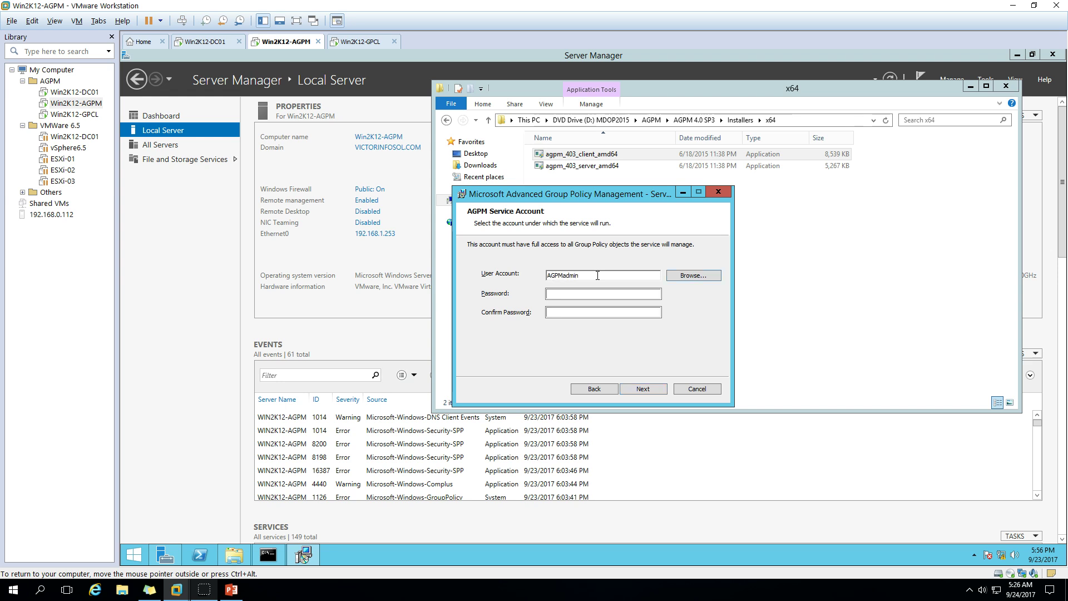
pyautogui.click(587, 296)
pyautogui.write('P@ssw0rd')
pyautogui.press('Tab')
pyautogui.write('P@ssw0rd')
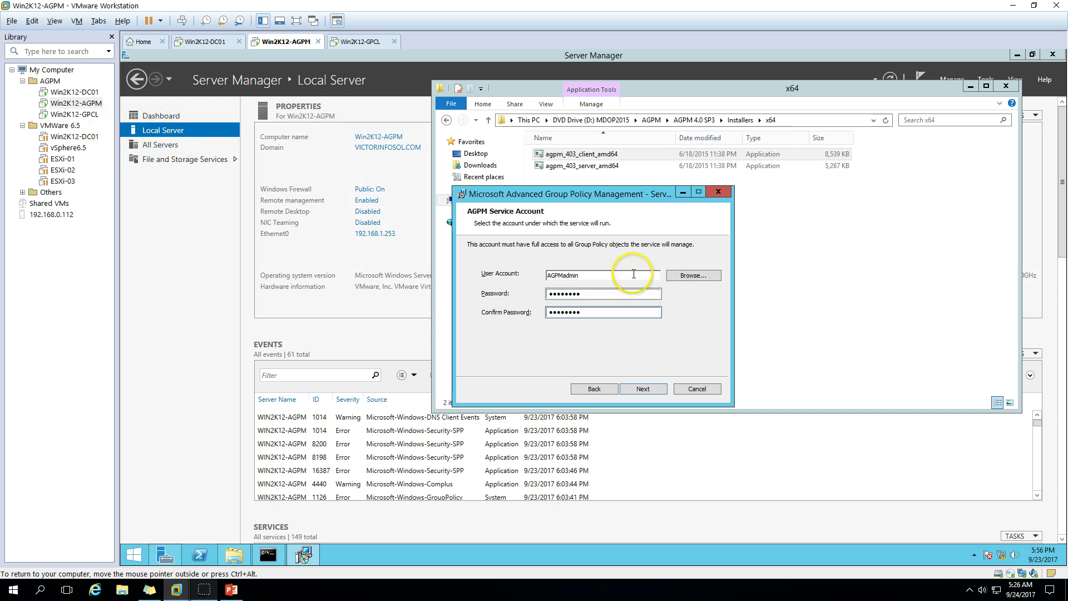
pyautogui.click(74, 92)
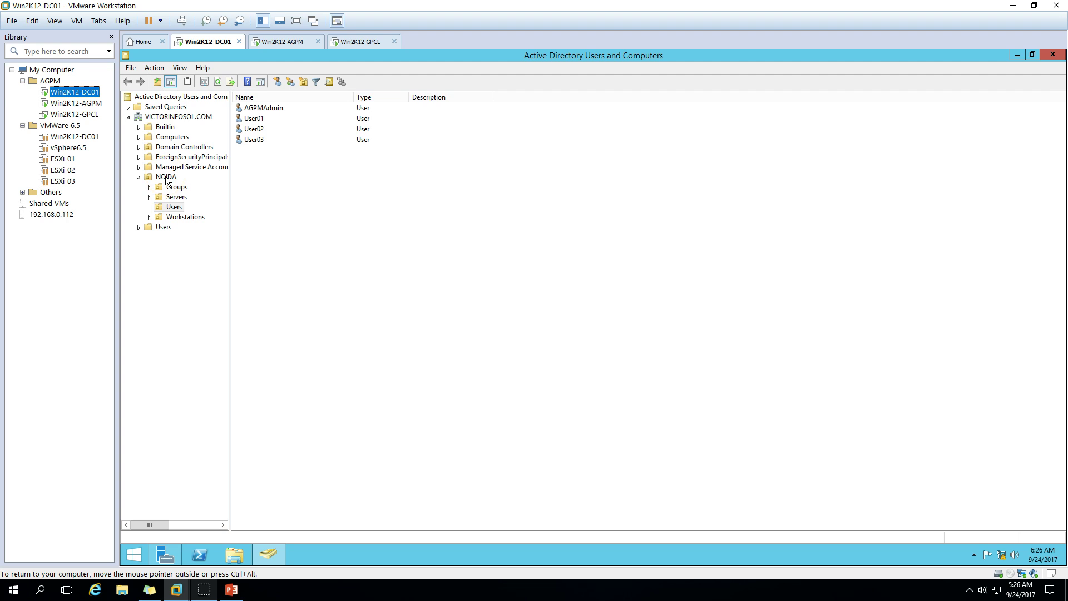
# Verify AGPMAdmin's Member Of list includes Domain Admins, then return to Win2K12-AGPM
pyautogui.doubleClick(263, 108)
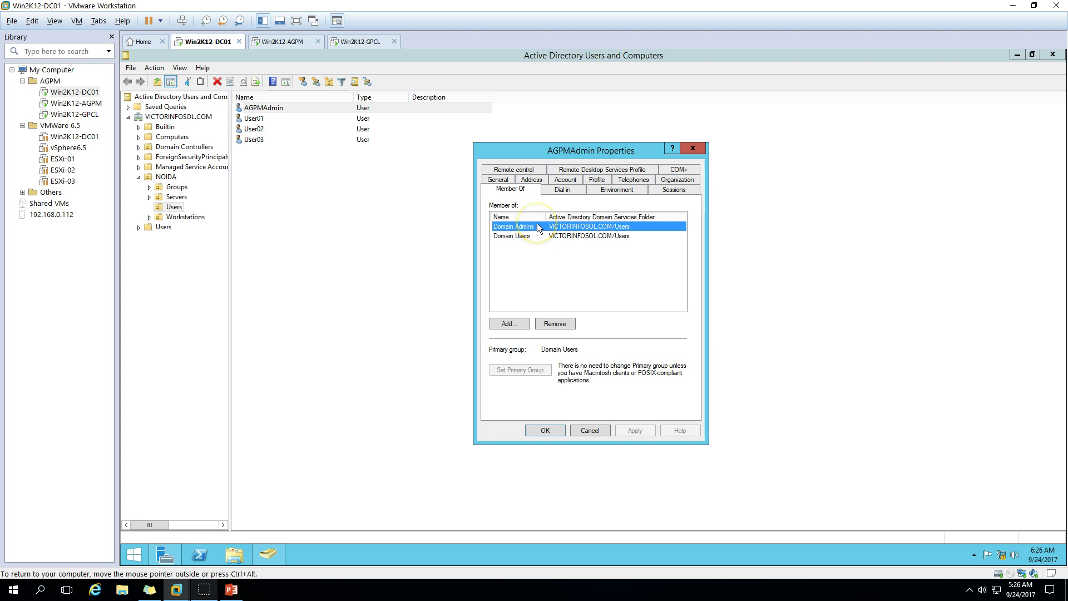
pyautogui.click(545, 431)
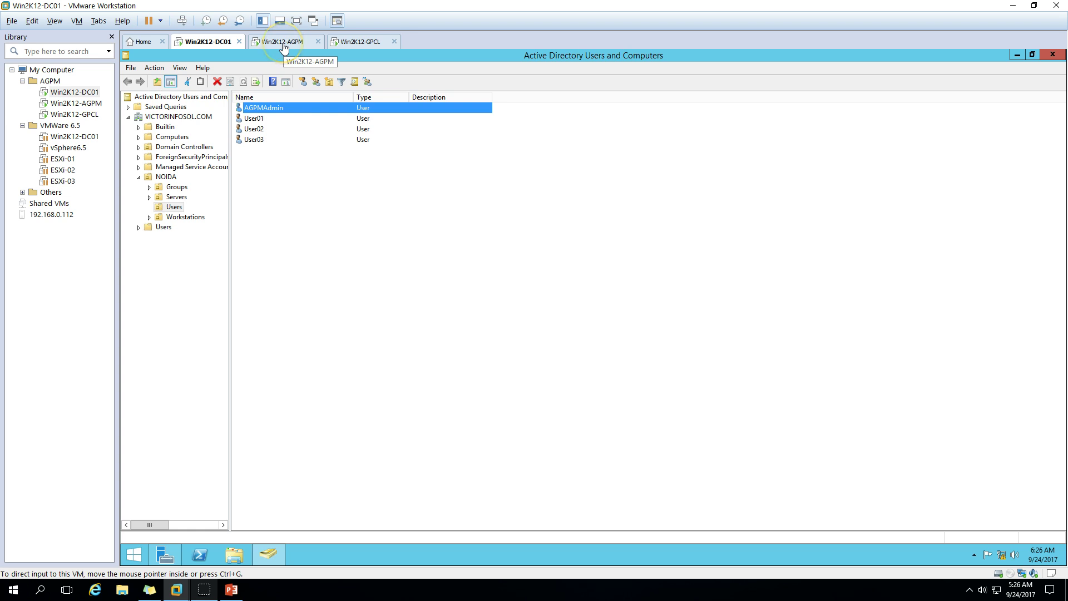
pyautogui.click(284, 45)
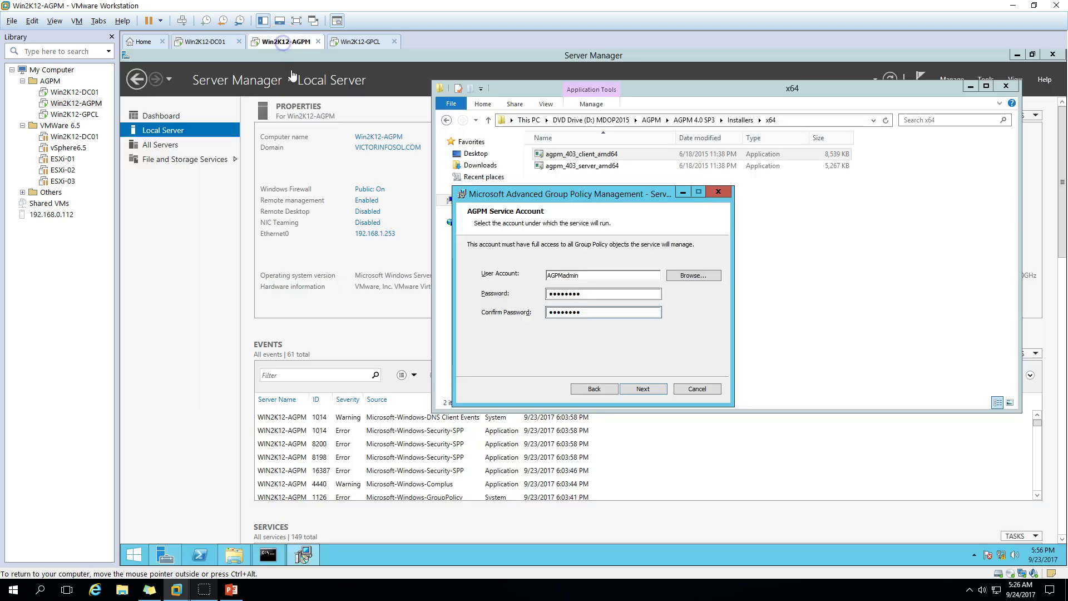
# Set AGPMadmin as the archive owner and keep the default port 4600
pyautogui.click(646, 389)
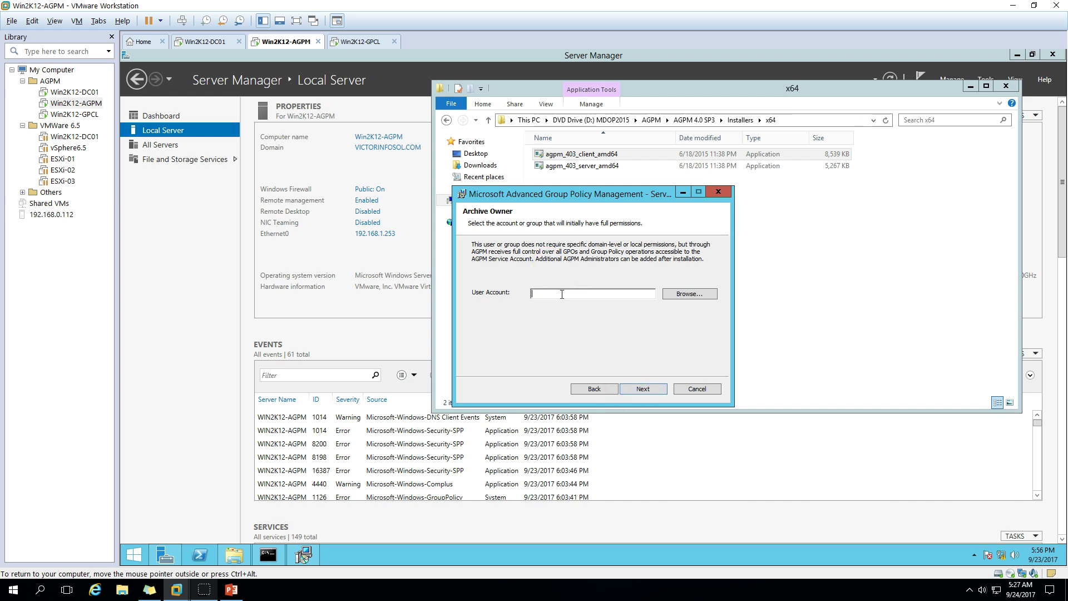
pyautogui.write('AGPMadmin')
pyautogui.click(643, 389)
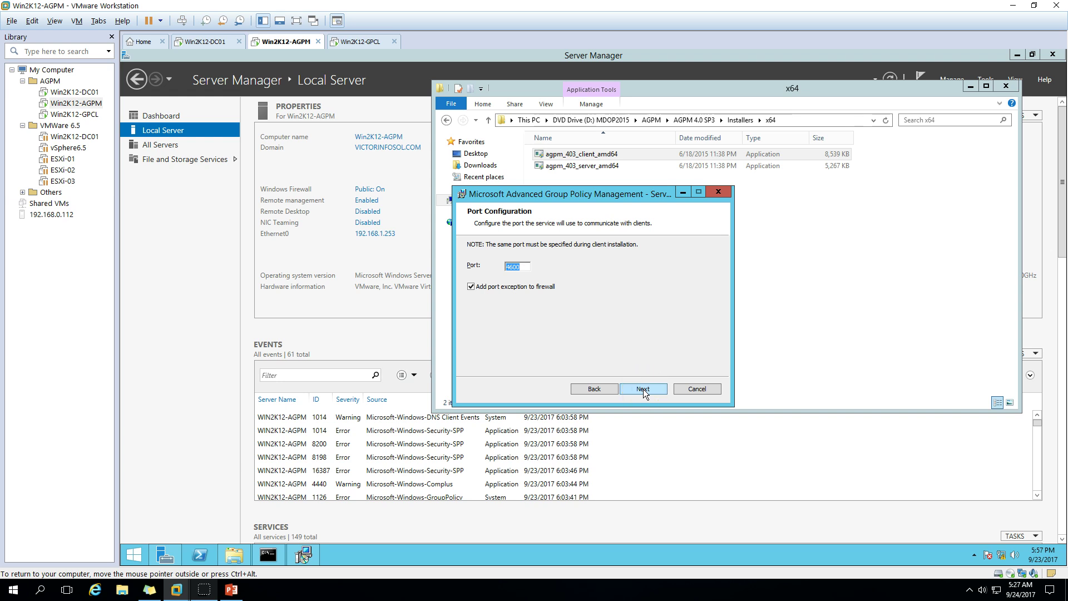
pyautogui.click(644, 389)
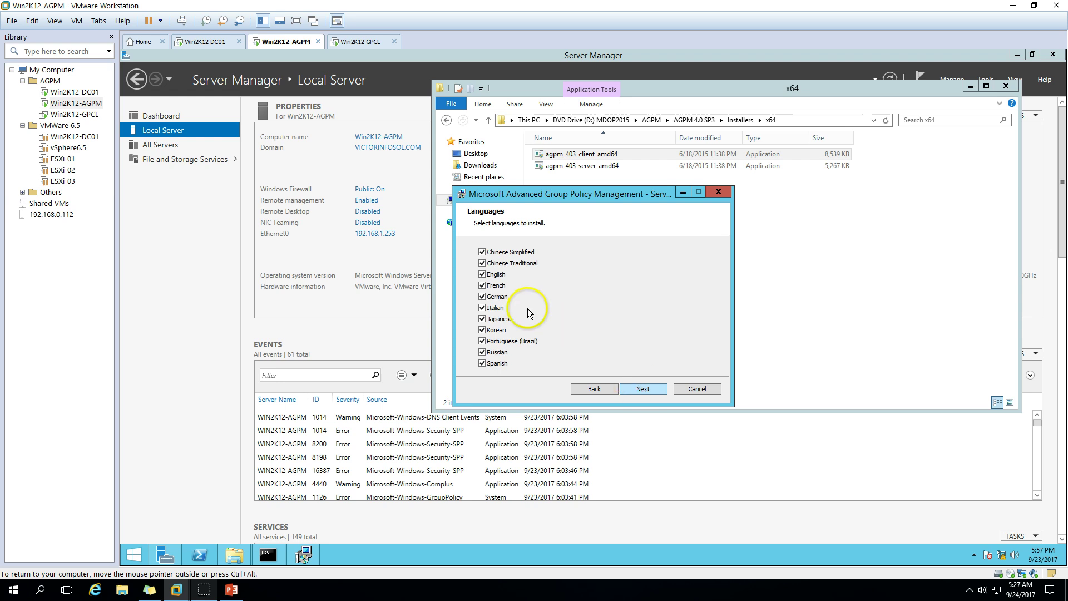
# Clear every language except English and continue to the ready-to-install page
pyautogui.click(482, 262)
pyautogui.click(482, 252)
pyautogui.click(483, 286)
pyautogui.click(482, 297)
pyautogui.click(482, 307)
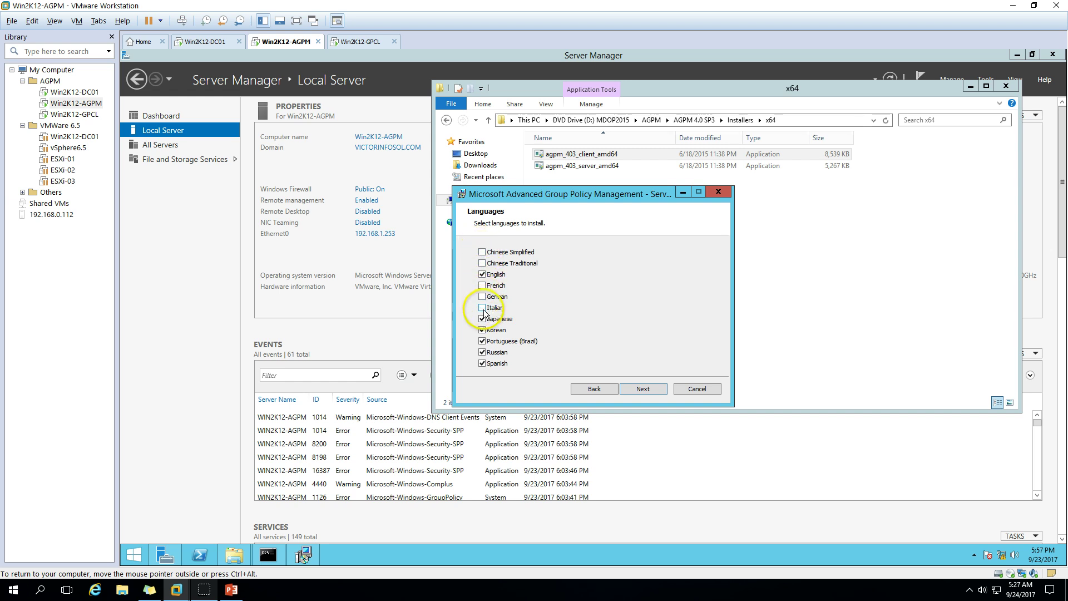
pyautogui.click(483, 319)
pyautogui.click(482, 330)
pyautogui.click(482, 352)
pyautogui.click(483, 364)
pyautogui.click(483, 341)
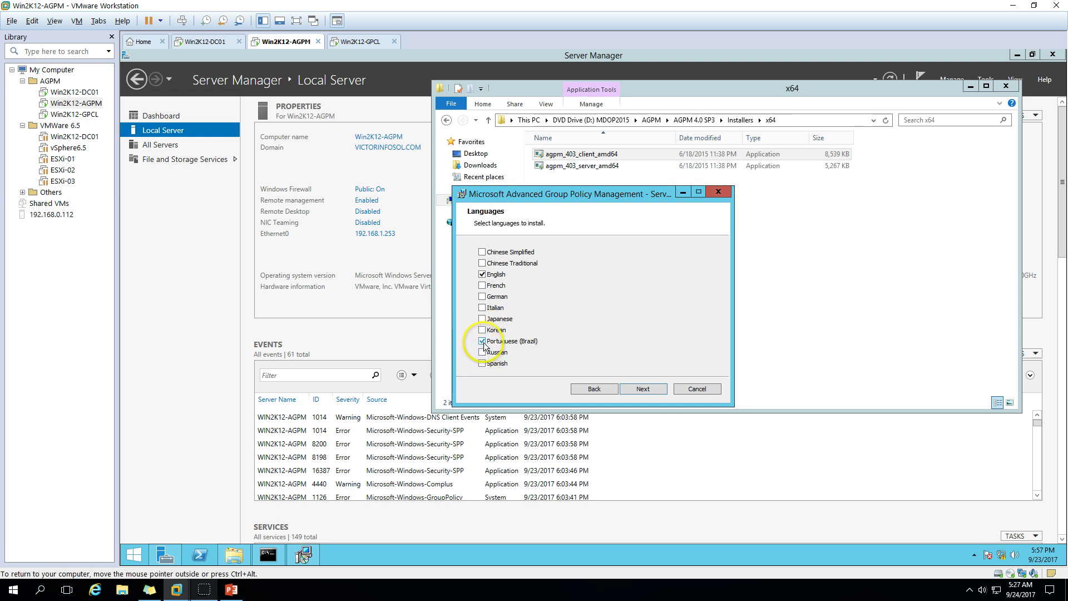
pyautogui.click(643, 389)
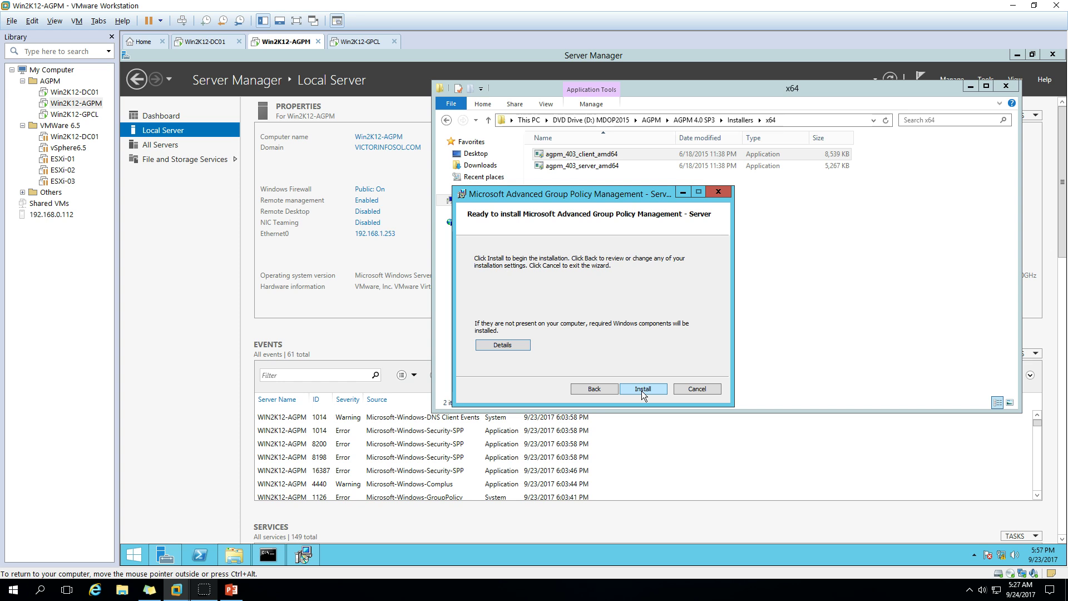
# Run the AGPM server installation and close the wizard once it completes
pyautogui.click(643, 390)
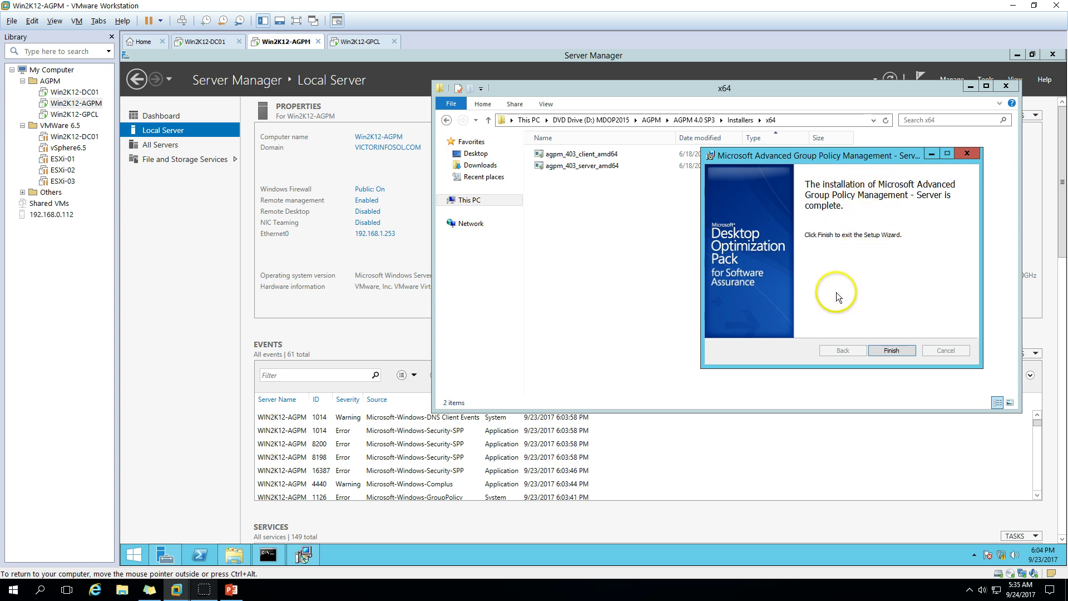
pyautogui.click(892, 349)
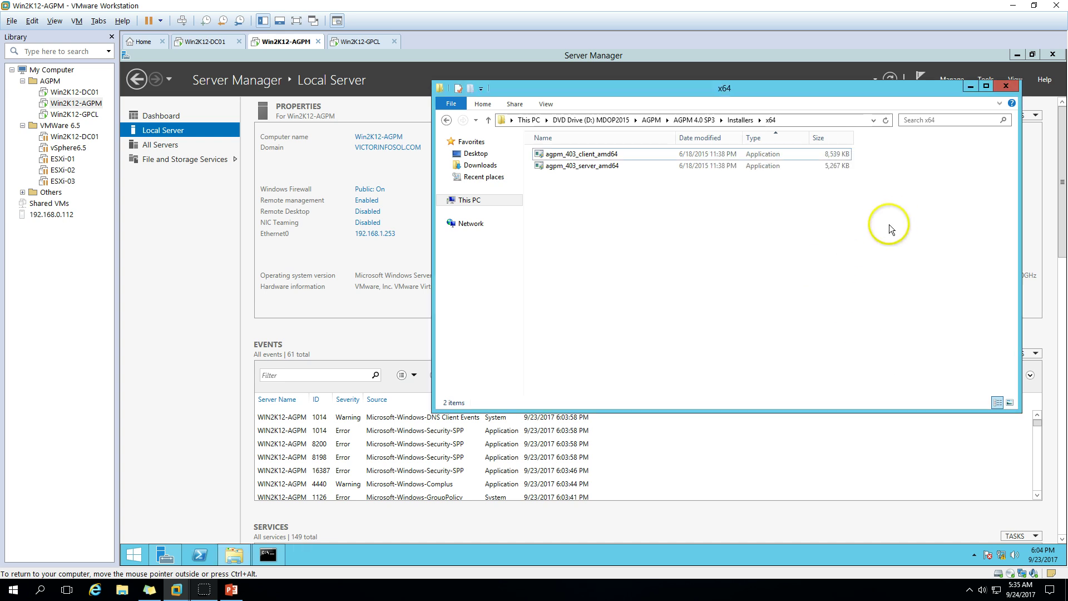
# Close the x64 folder window and launch Group Policy Management from Server Manager's Tools menu
pyautogui.click(1006, 84)
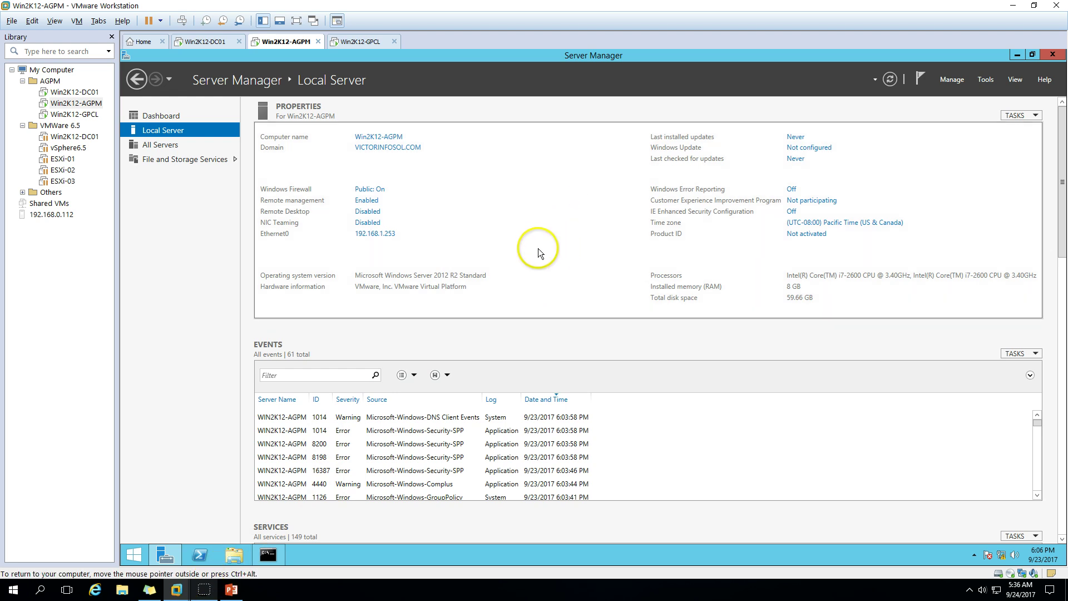
pyautogui.click(986, 81)
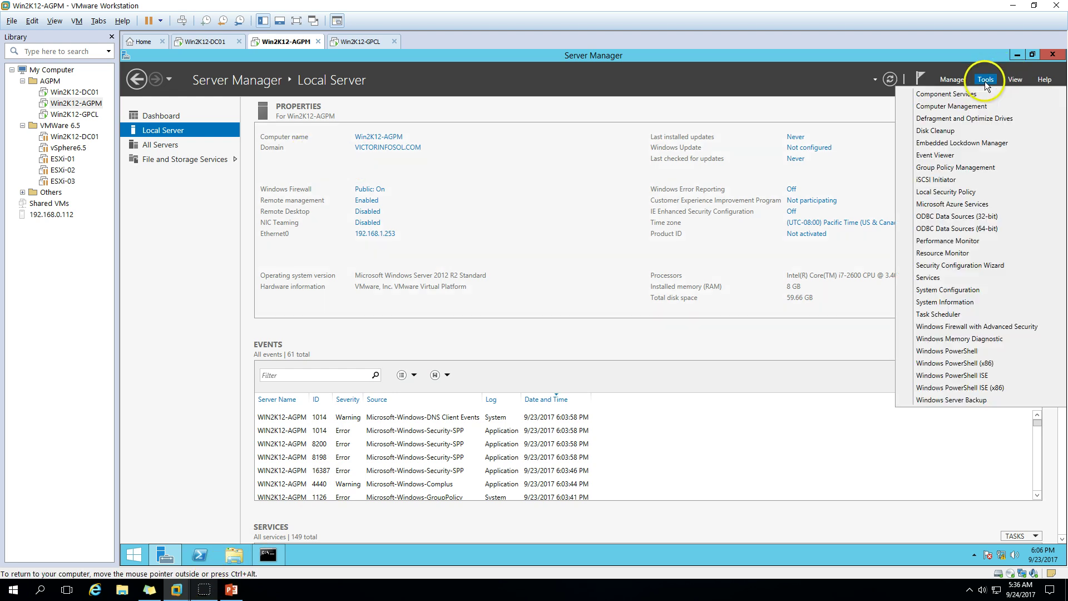
pyautogui.click(938, 169)
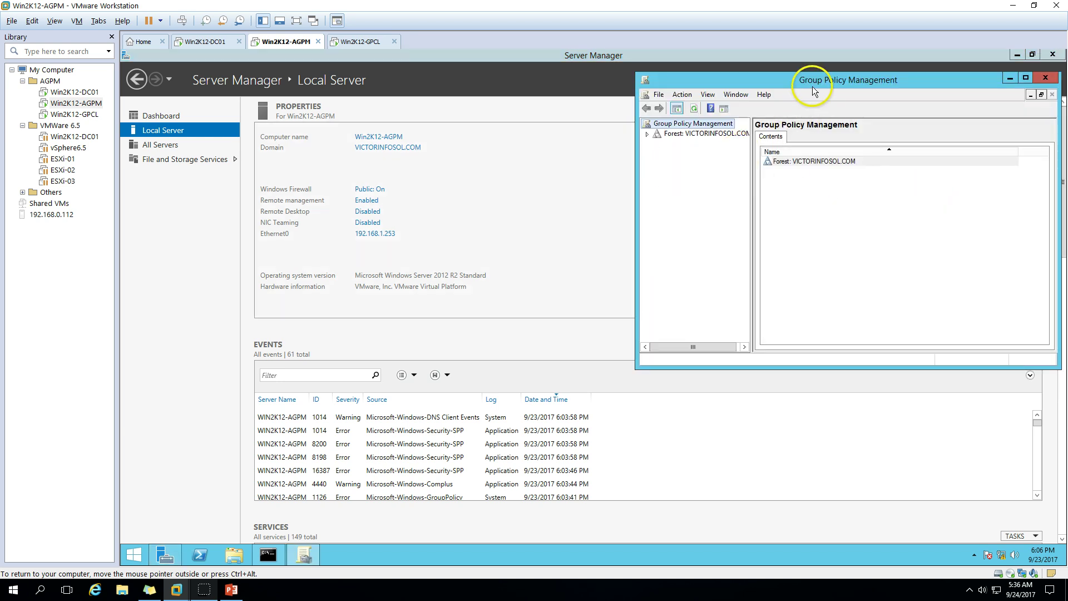
# Expand Forest, Domains and VICTORINFOSOL.COM in the Group Policy Management tree
pyautogui.click(578, 91)
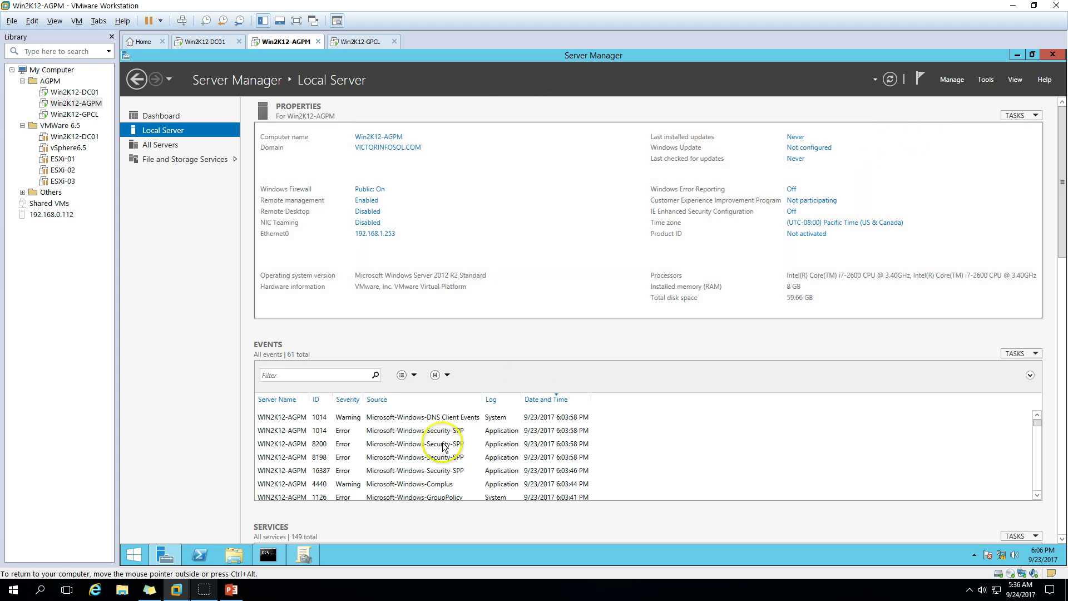
pyautogui.click(303, 555)
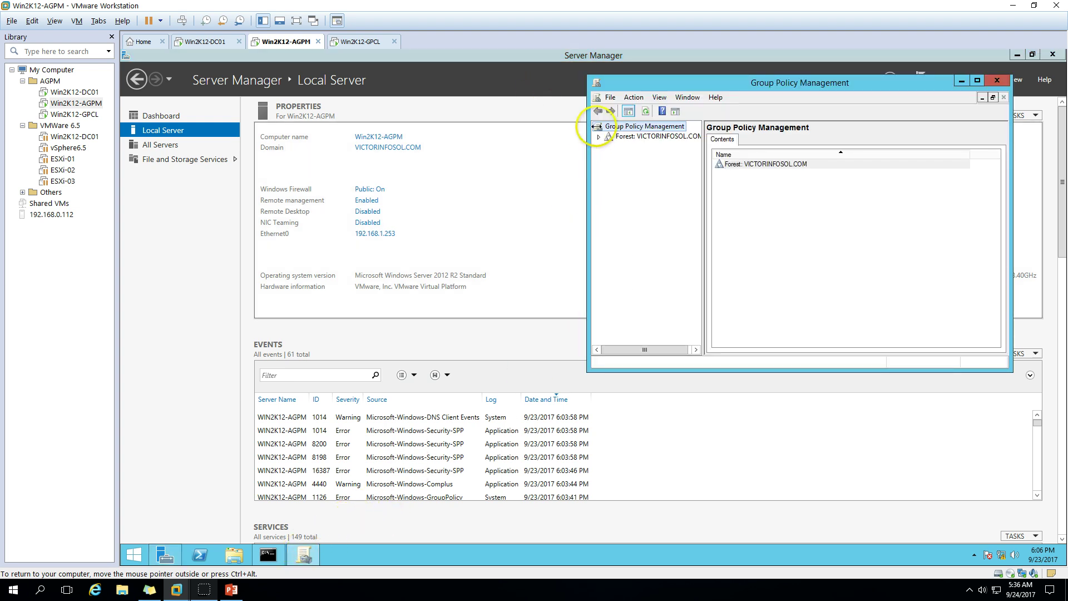
pyautogui.click(599, 137)
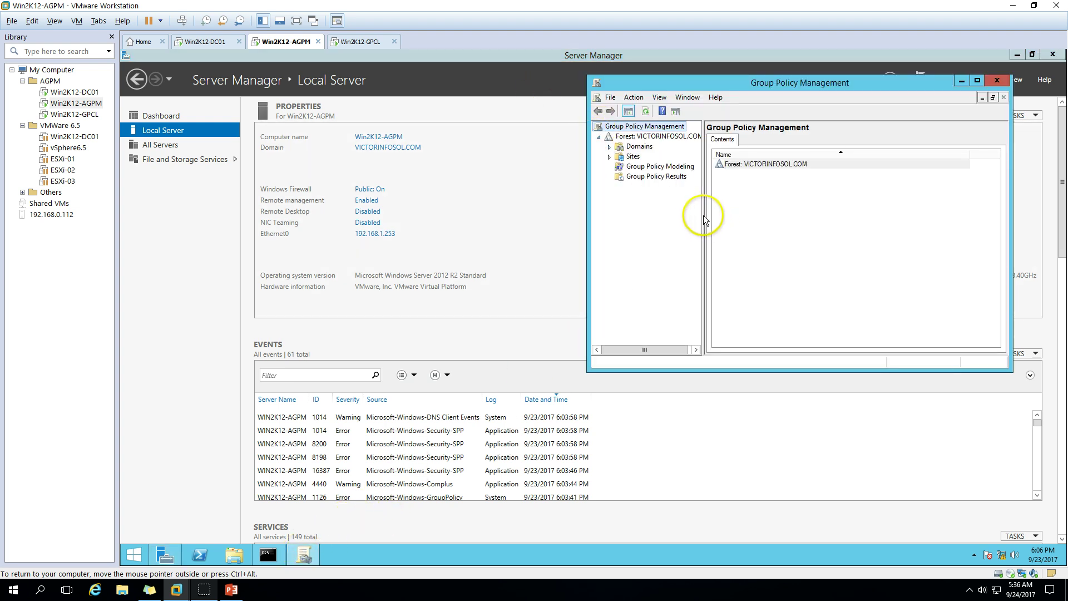
pyautogui.click(735, 212)
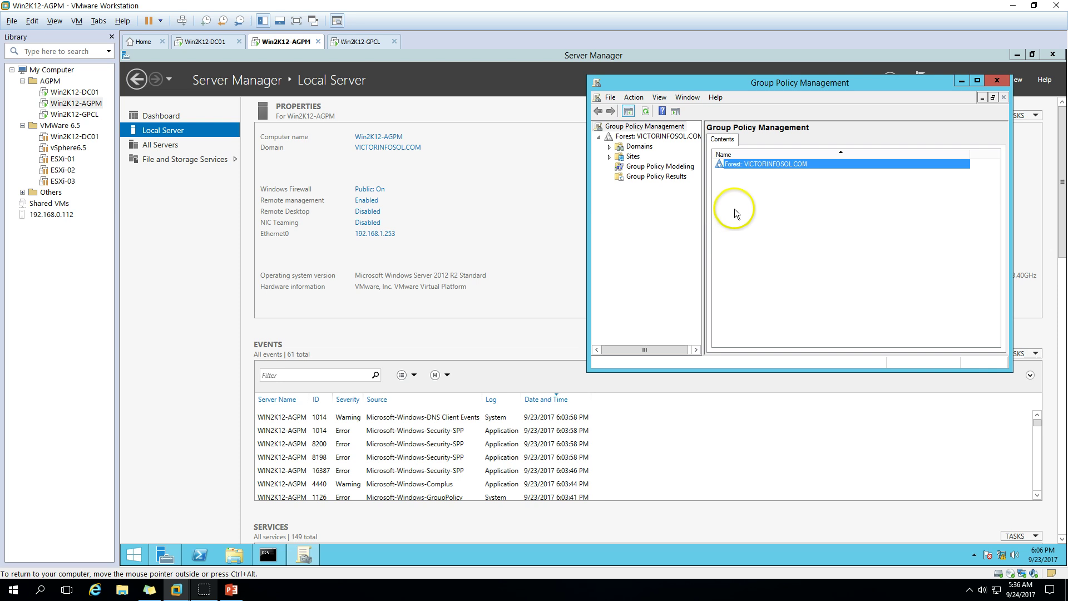
pyautogui.click(610, 157)
pyautogui.click(610, 148)
pyautogui.click(621, 158)
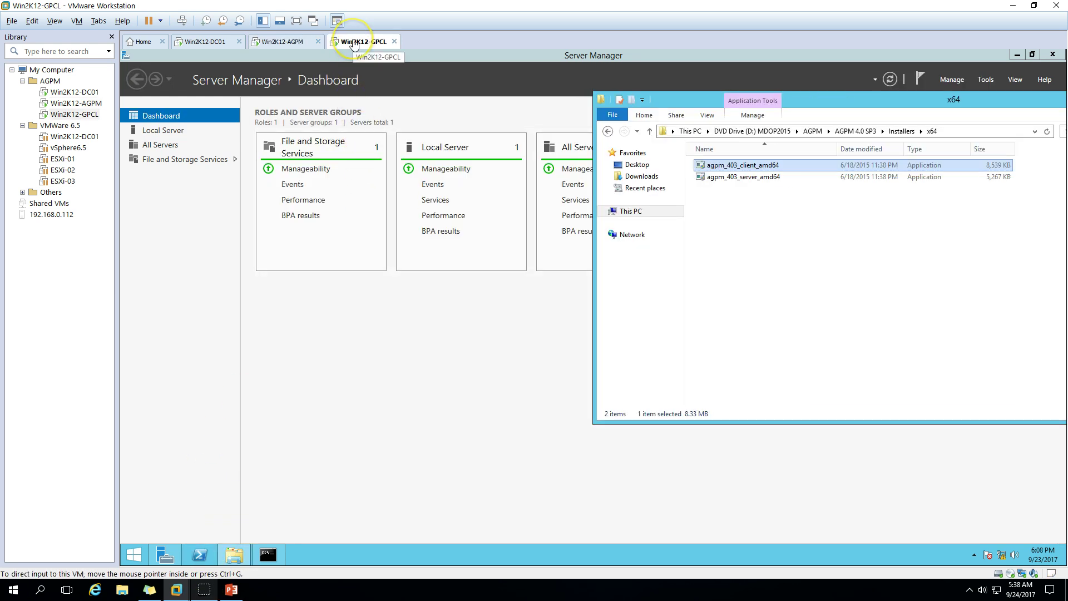
pyautogui.moveTo(892, 102); pyautogui.dragTo(749, 109)
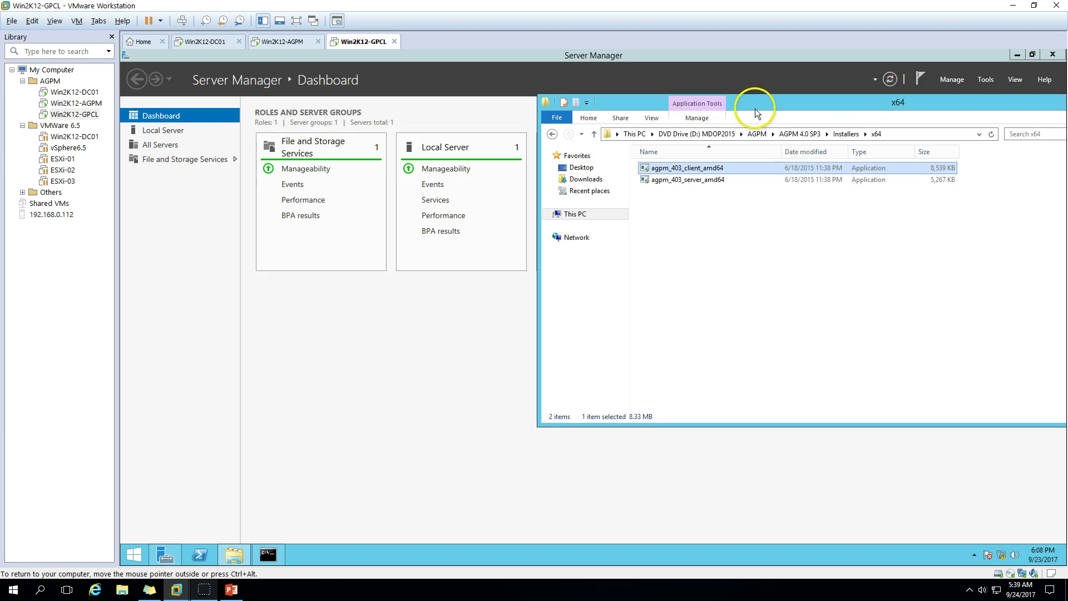
pyautogui.moveTo(746, 105); pyautogui.dragTo(741, 107)
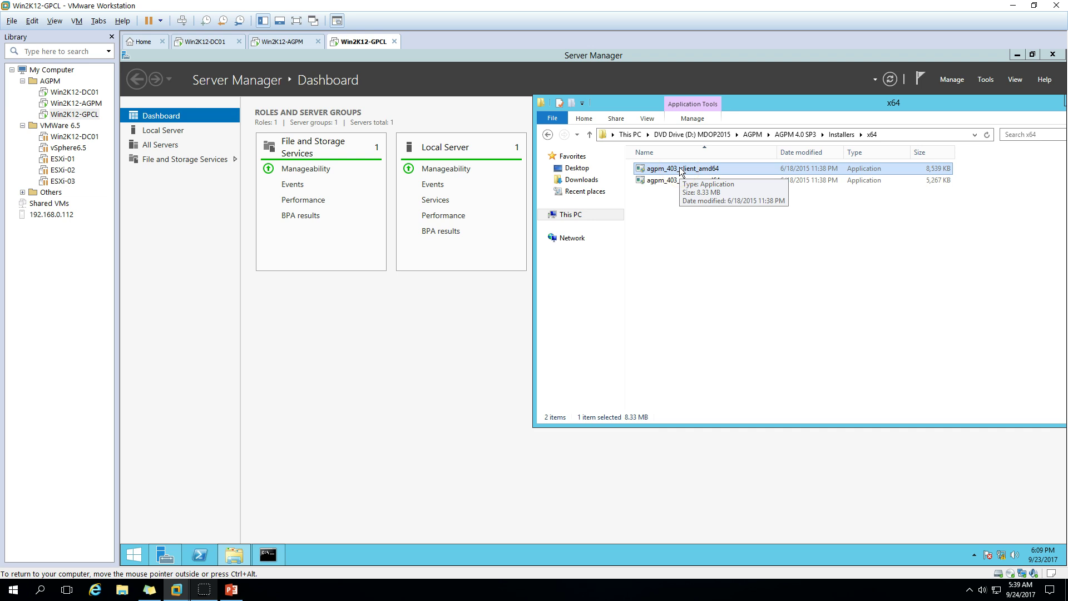
pyautogui.click(676, 168)
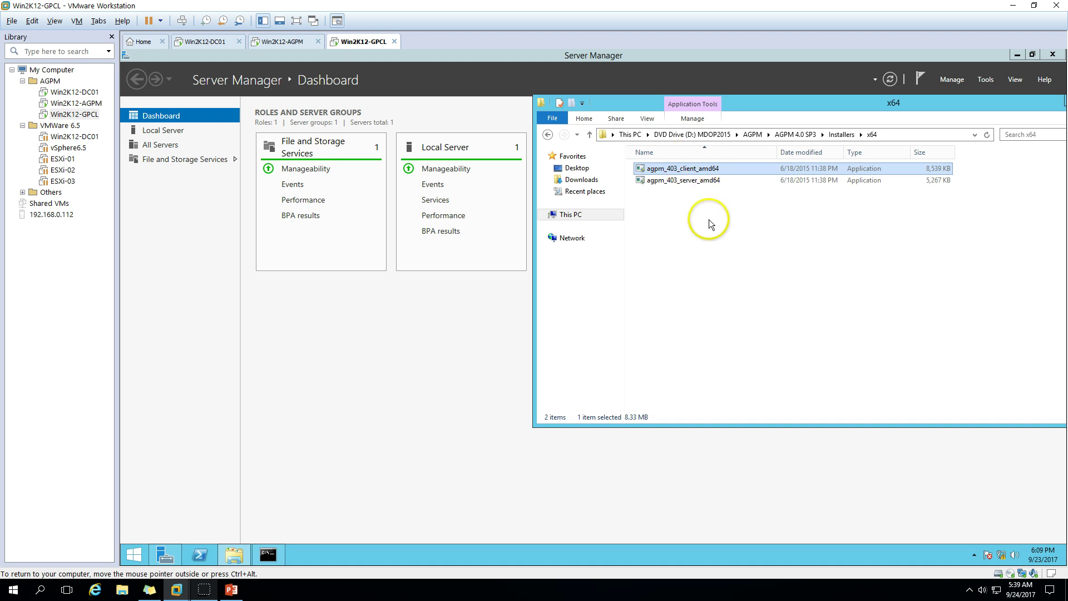
# Run agpm_403_client_amd64 and approve the User Account Control prompt
pyautogui.doubleClick(698, 169)
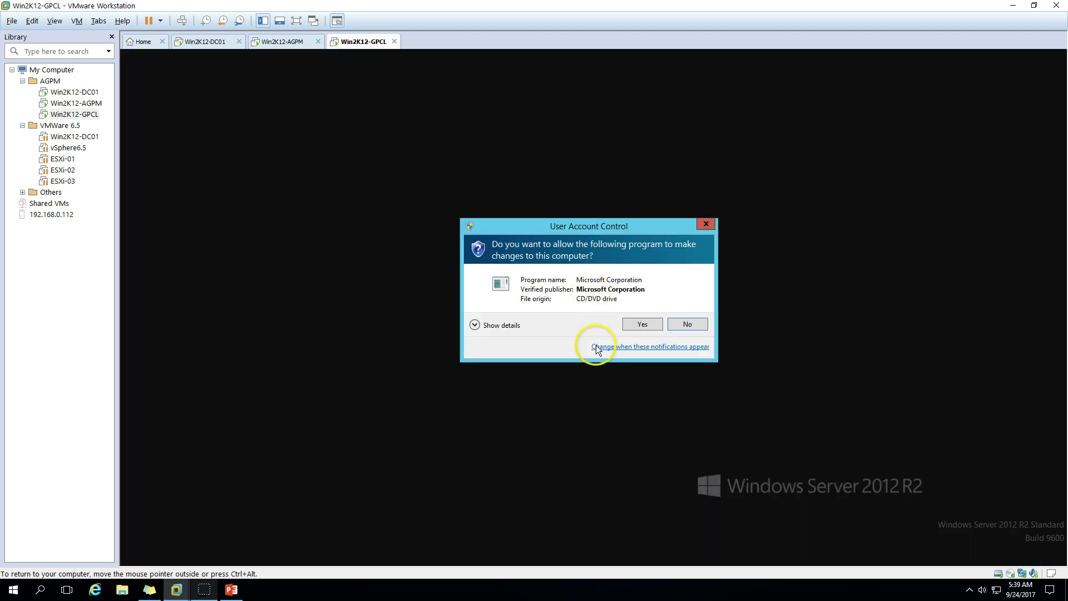
pyautogui.click(641, 323)
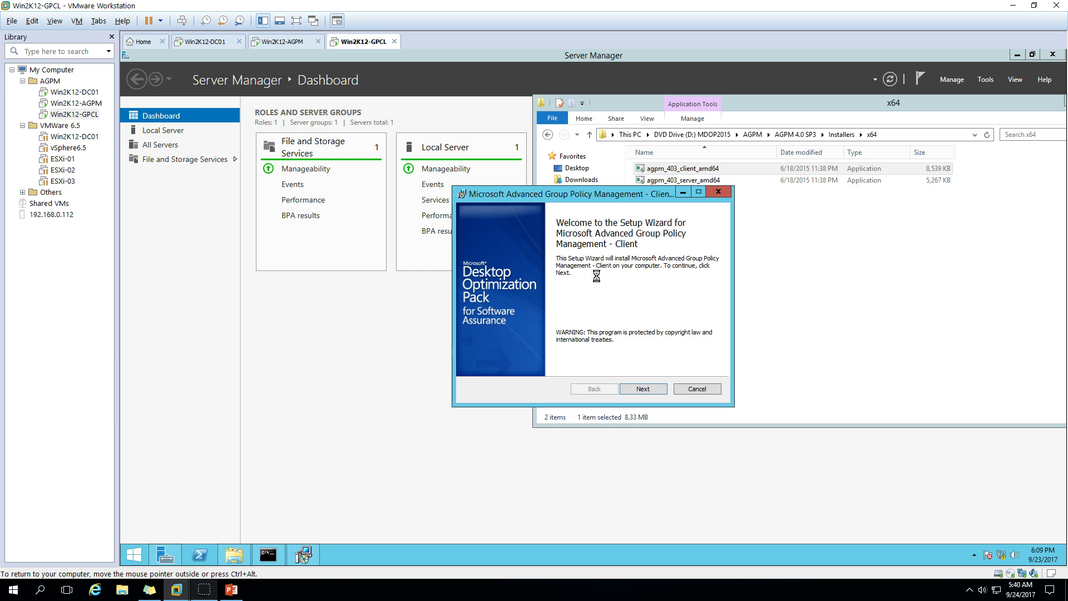
# Accept the AGPM client licence terms and keep the default installation path
pyautogui.click(644, 389)
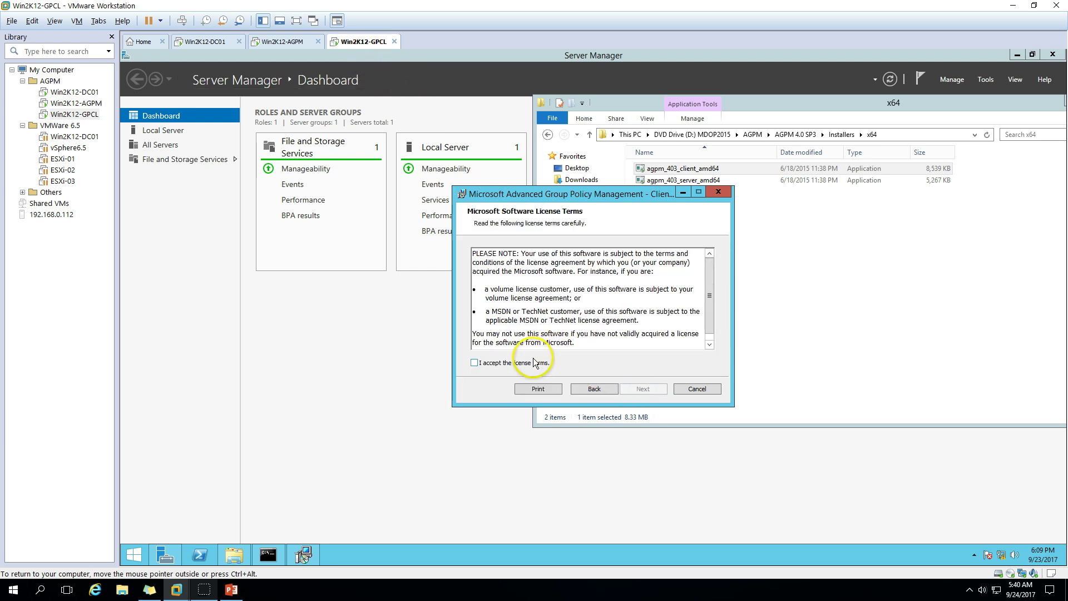
pyautogui.click(534, 363)
pyautogui.click(640, 391)
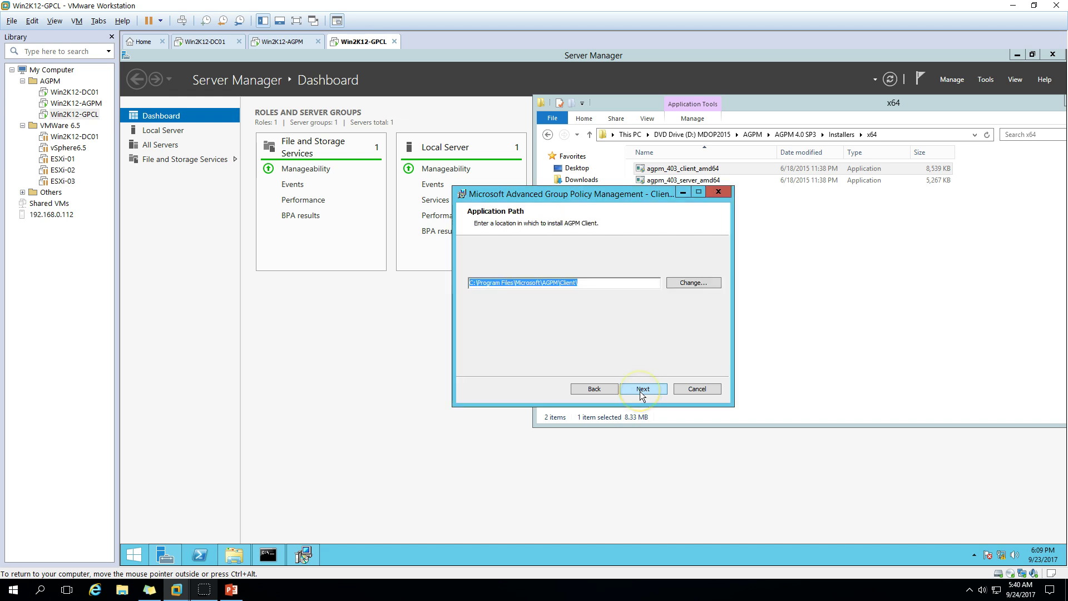
pyautogui.click(640, 392)
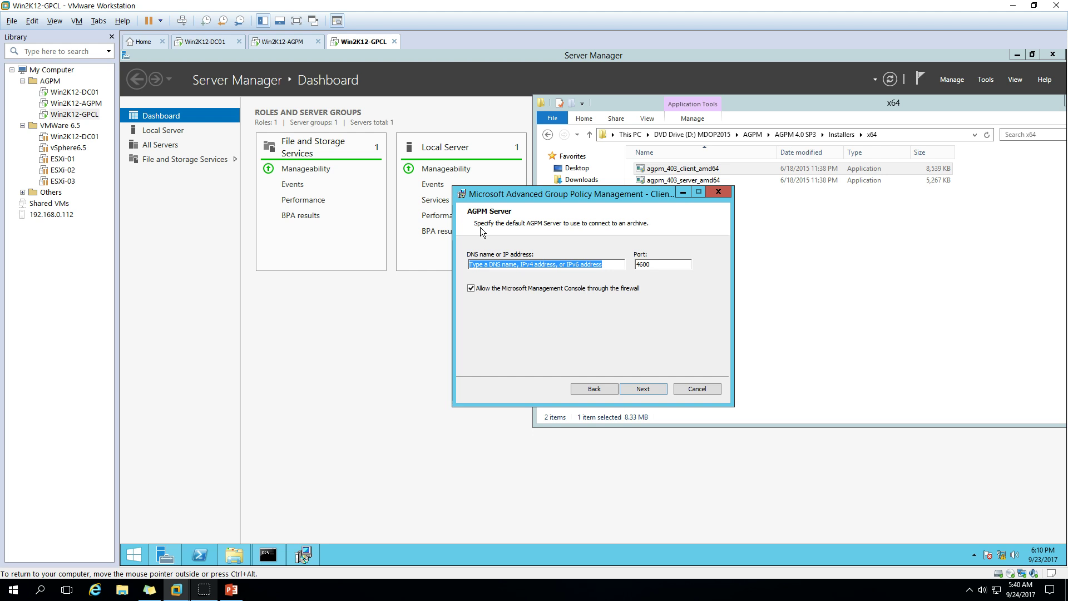
# Replace the placeholder server address with 192.168.1.253 and continue to the Languages page
pyautogui.click(573, 264)
pyautogui.press('End')
pyautogui.press('Delete')
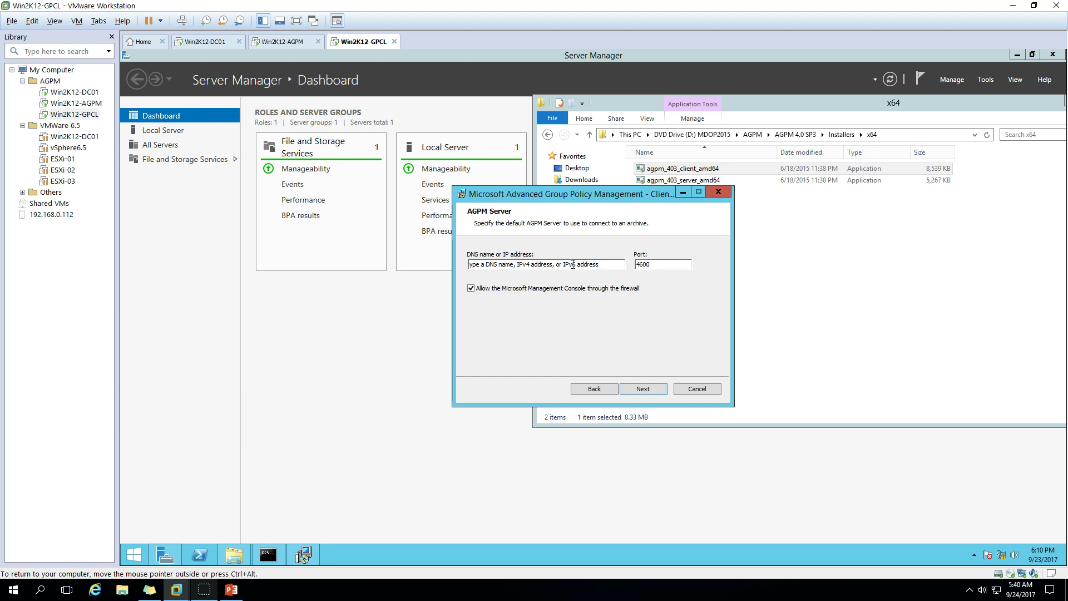
pyautogui.moveTo(588, 265); pyautogui.dragTo(454, 256)
pyautogui.press('Delete')
pyautogui.press('Delete')
pyautogui.press('Delete')
pyautogui.press('Delete')
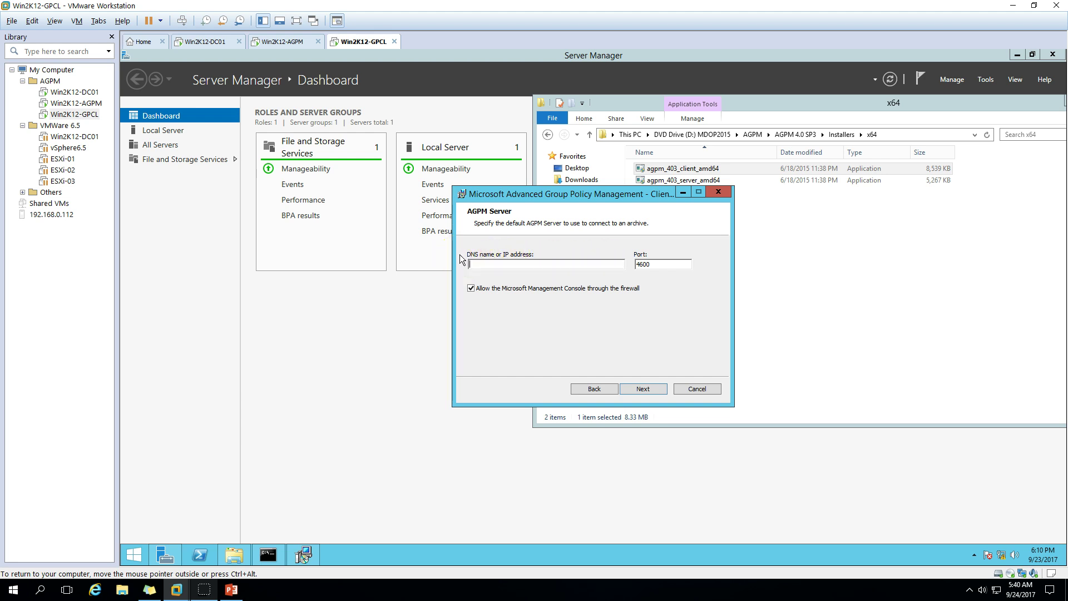
pyautogui.write('192.168.1.253')
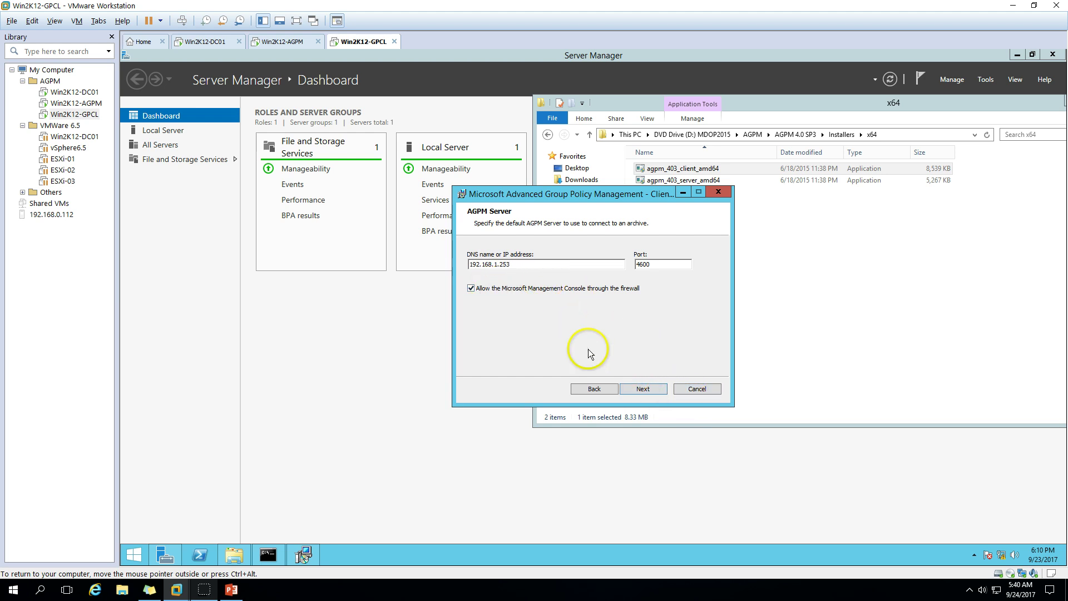
pyautogui.click(643, 389)
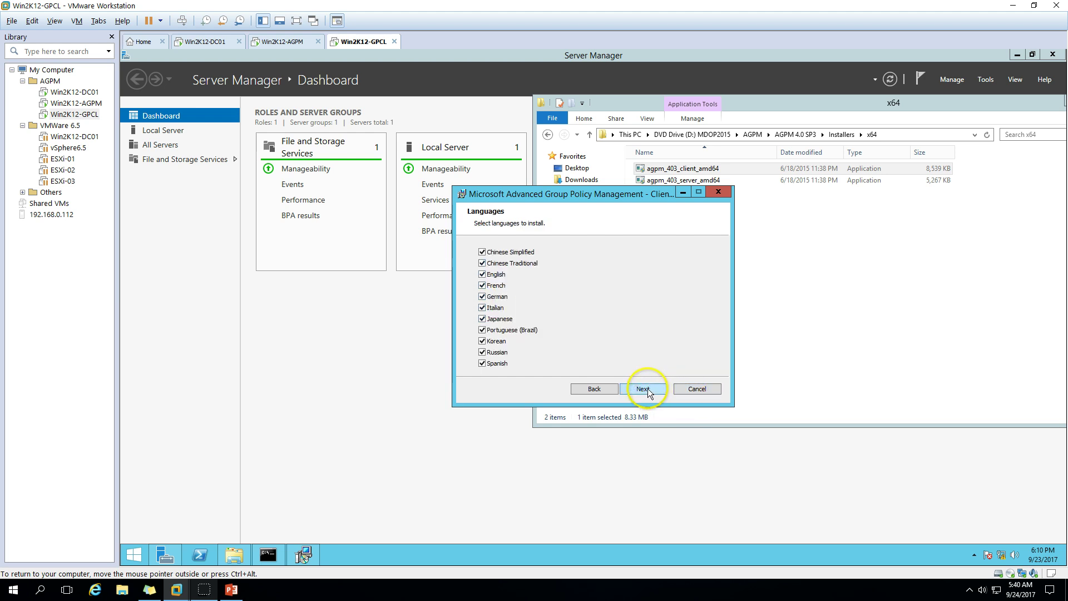
# Uncheck every client language except English
pyautogui.click(482, 252)
pyautogui.click(482, 263)
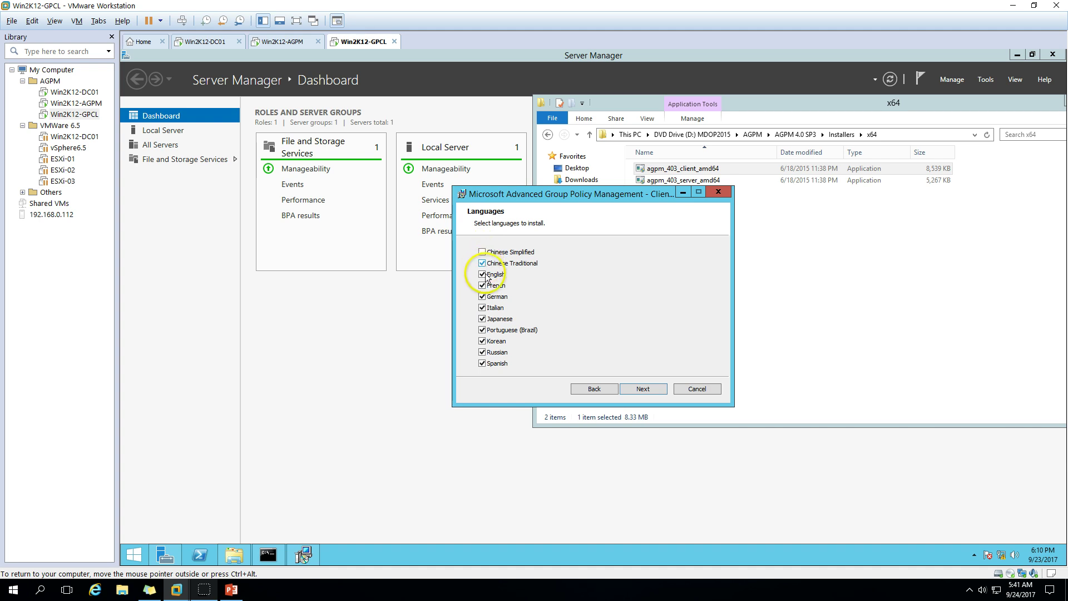
pyautogui.click(482, 297)
pyautogui.click(483, 285)
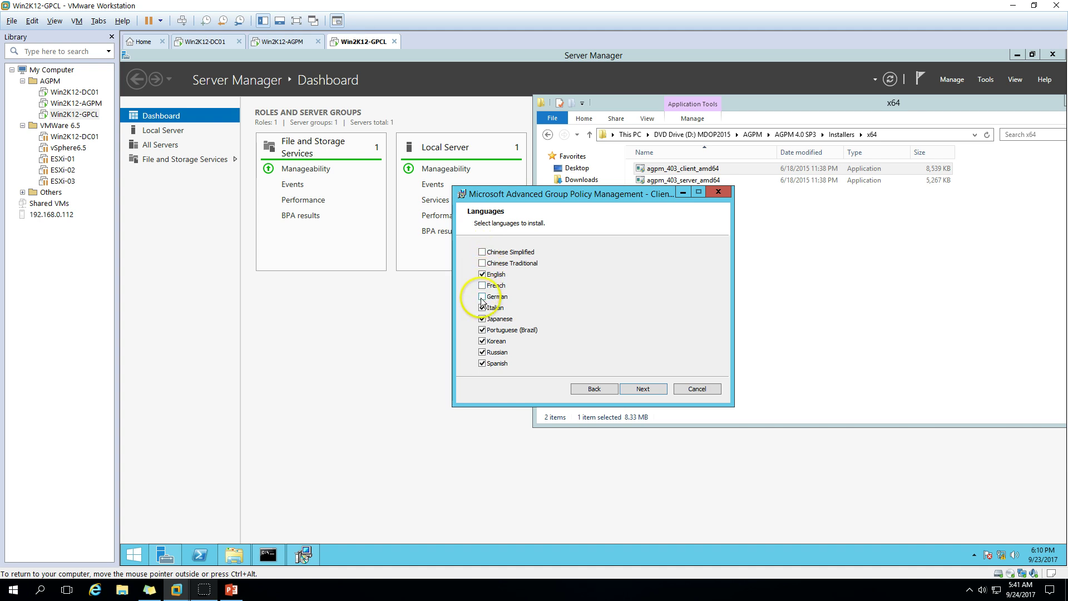
pyautogui.click(483, 319)
pyautogui.click(482, 330)
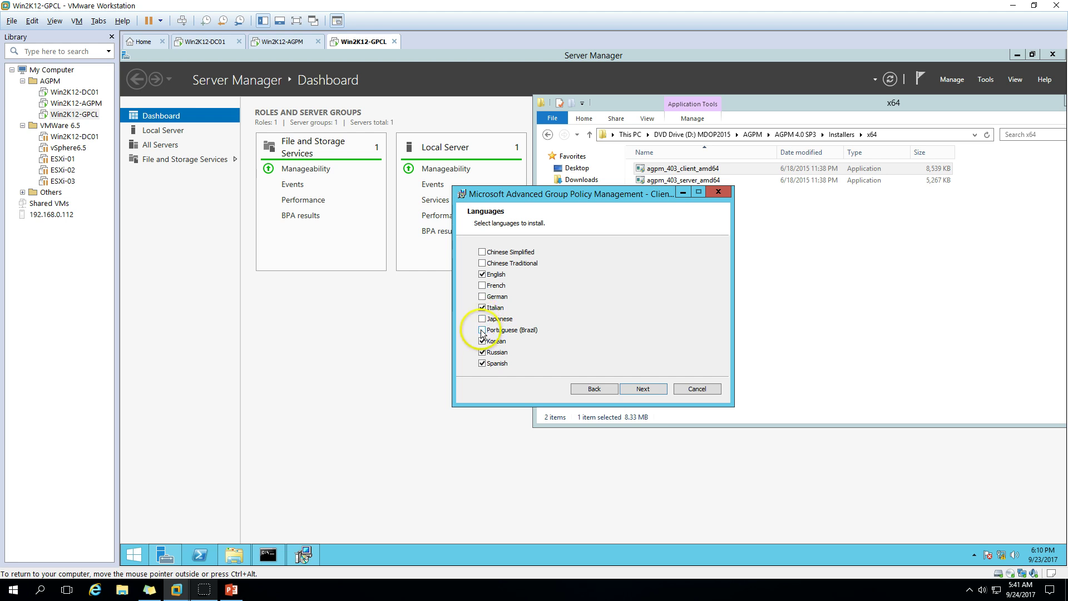
pyautogui.click(483, 342)
pyautogui.click(482, 363)
pyautogui.click(483, 352)
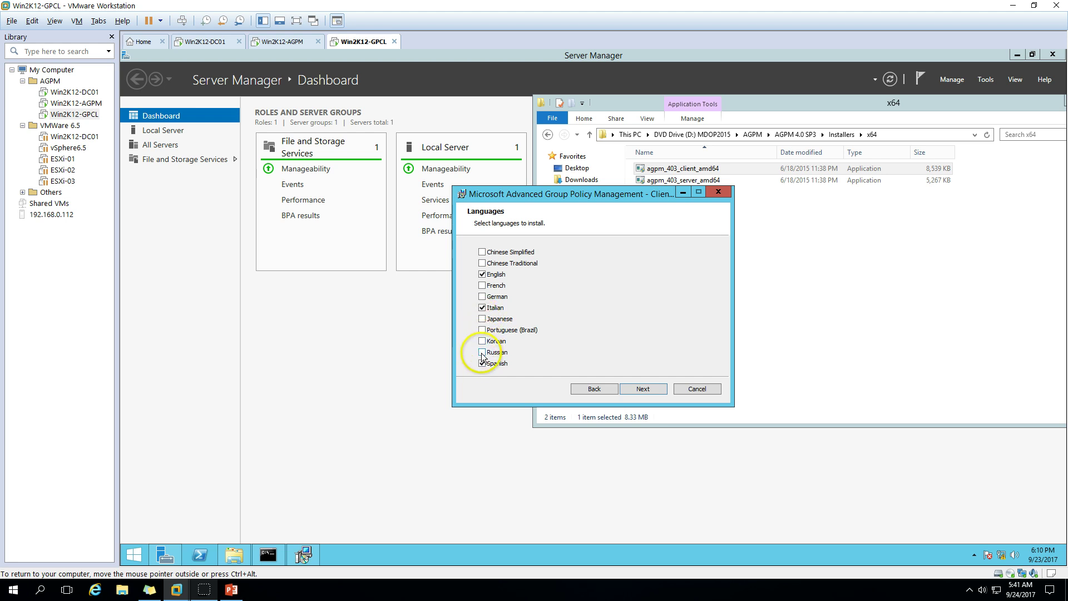
pyautogui.click(483, 308)
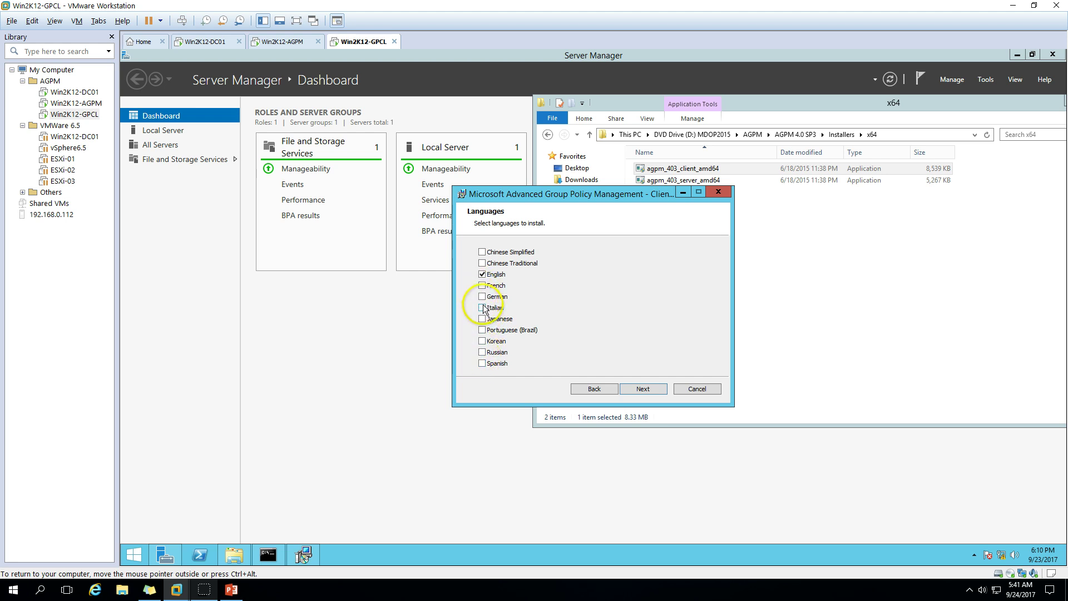
# Install the AGPM client, finish the wizard, and close the x64 installer folder window
pyautogui.click(629, 390)
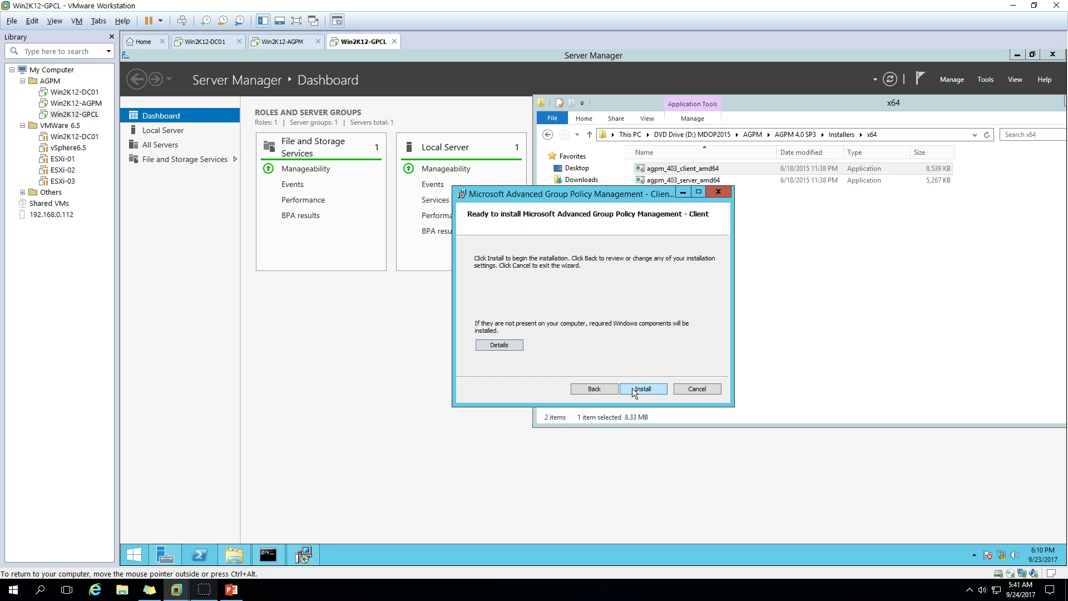
pyautogui.click(643, 390)
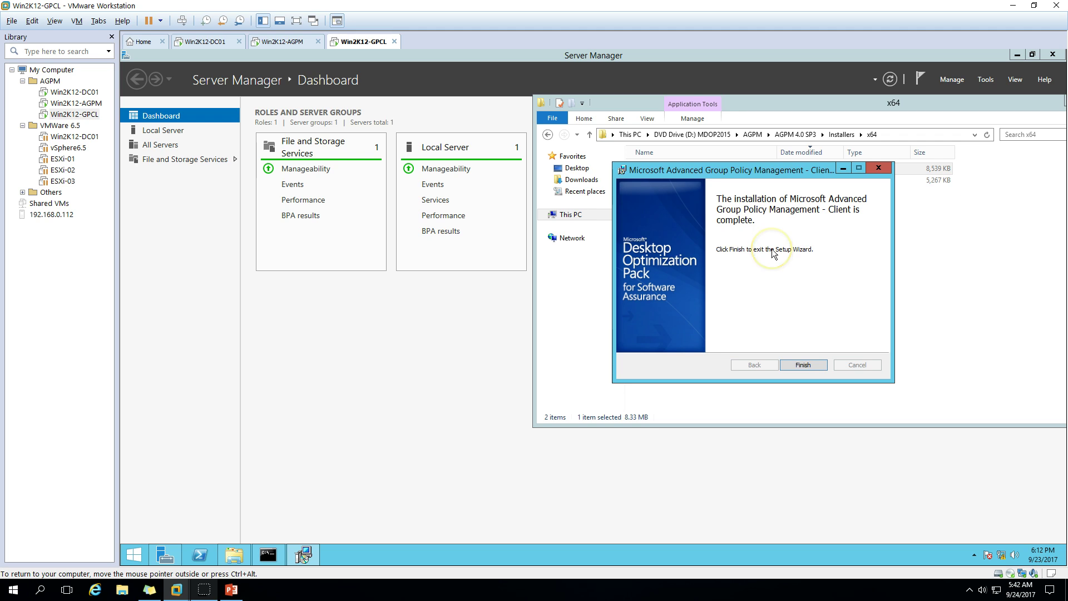
pyautogui.click(802, 364)
pyautogui.moveTo(783, 105); pyautogui.dragTo(599, 143)
pyautogui.click(921, 139)
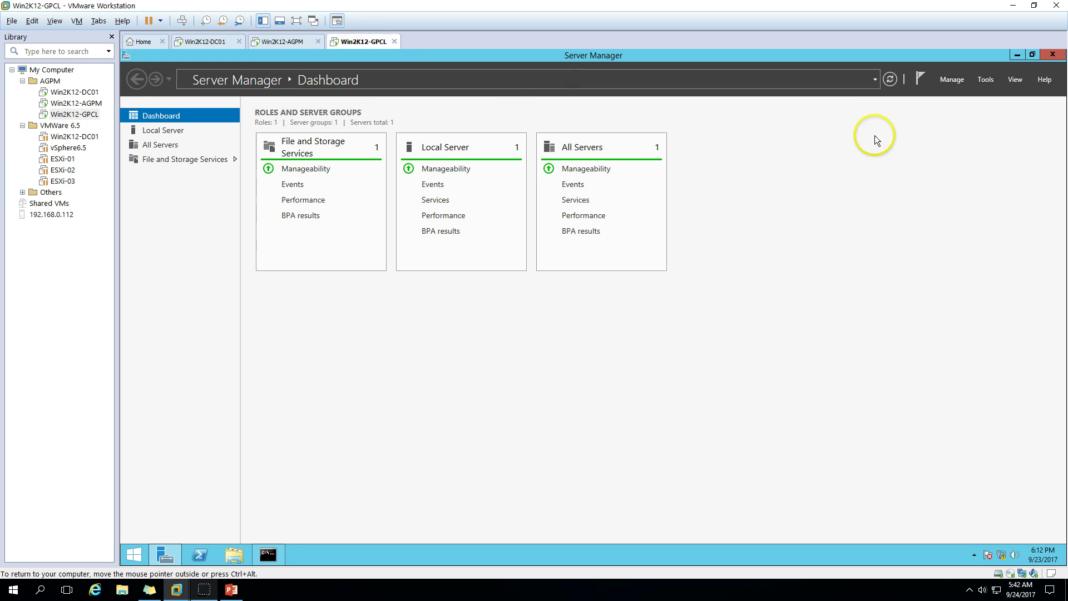
# Launch Group Policy Management, expand Forest > Domains > VICTORINFOSOL.COM, maximize it and widen the tree pane
pyautogui.click(985, 80)
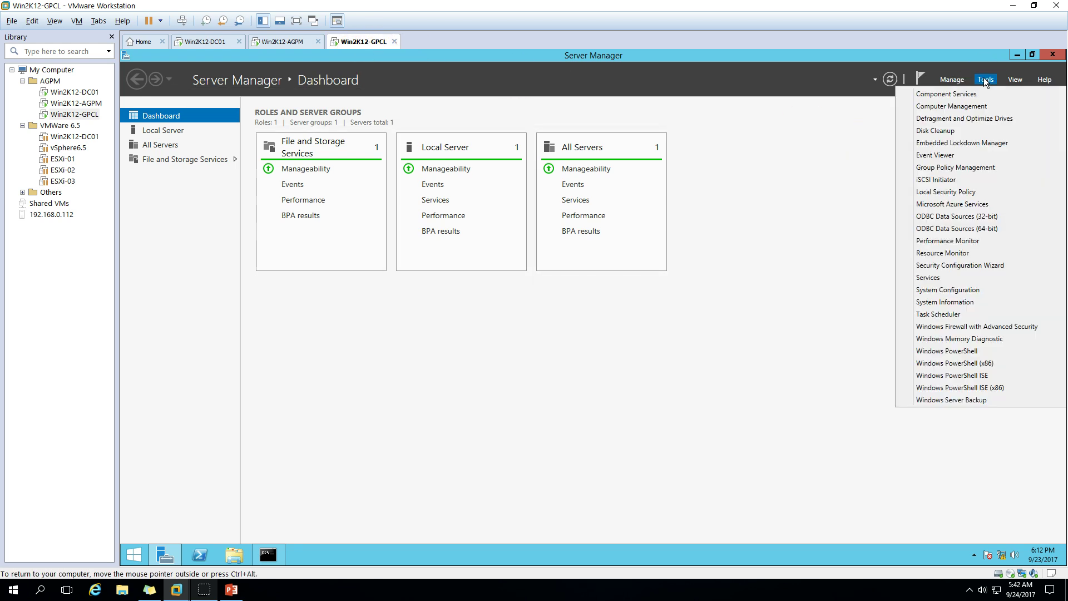
pyautogui.click(941, 174)
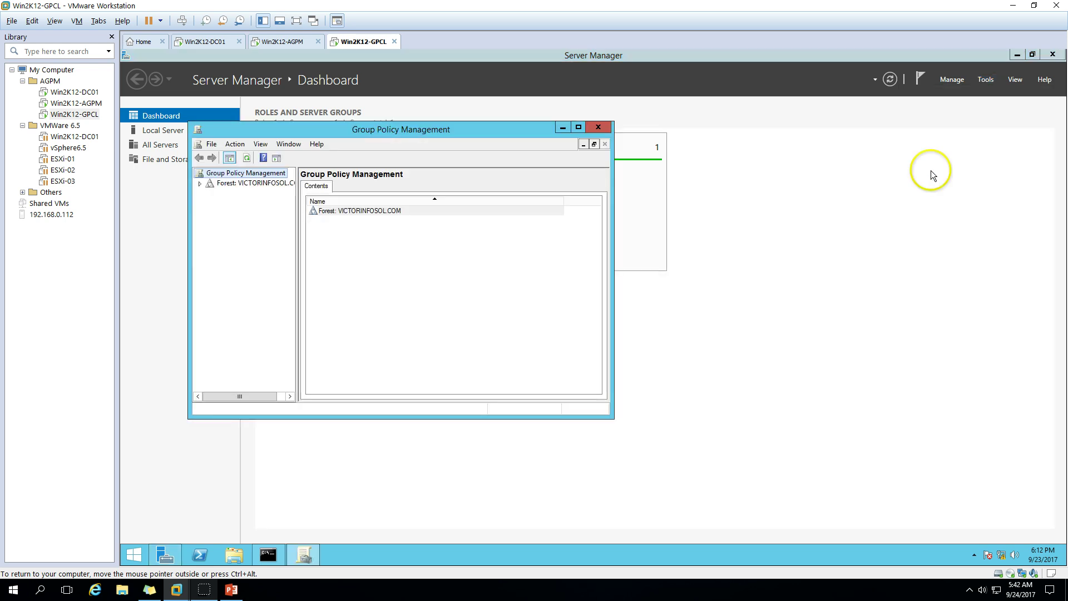
pyautogui.click(200, 183)
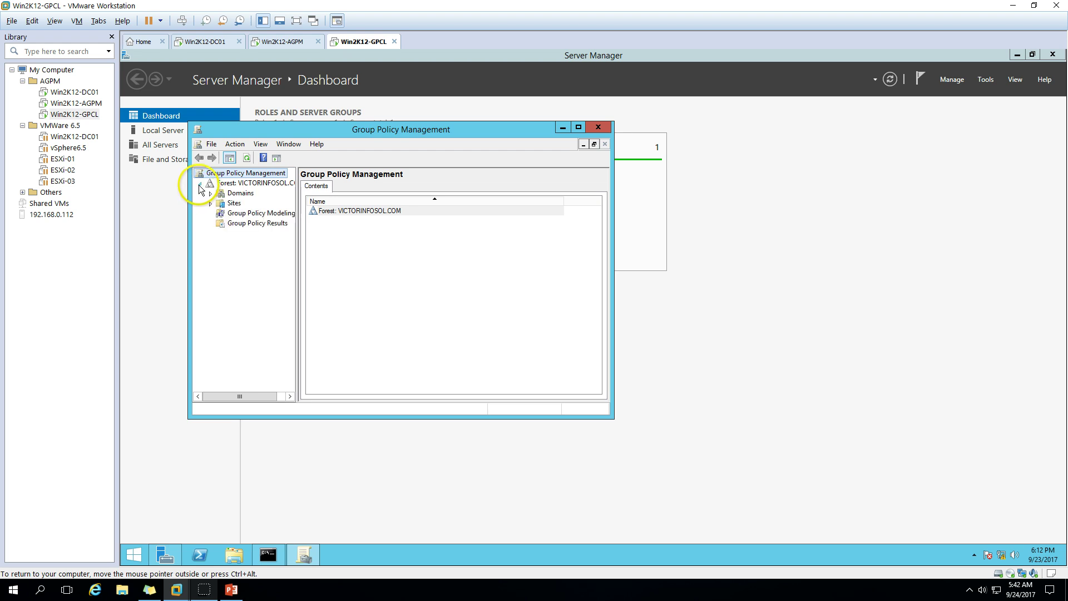
pyautogui.click(210, 193)
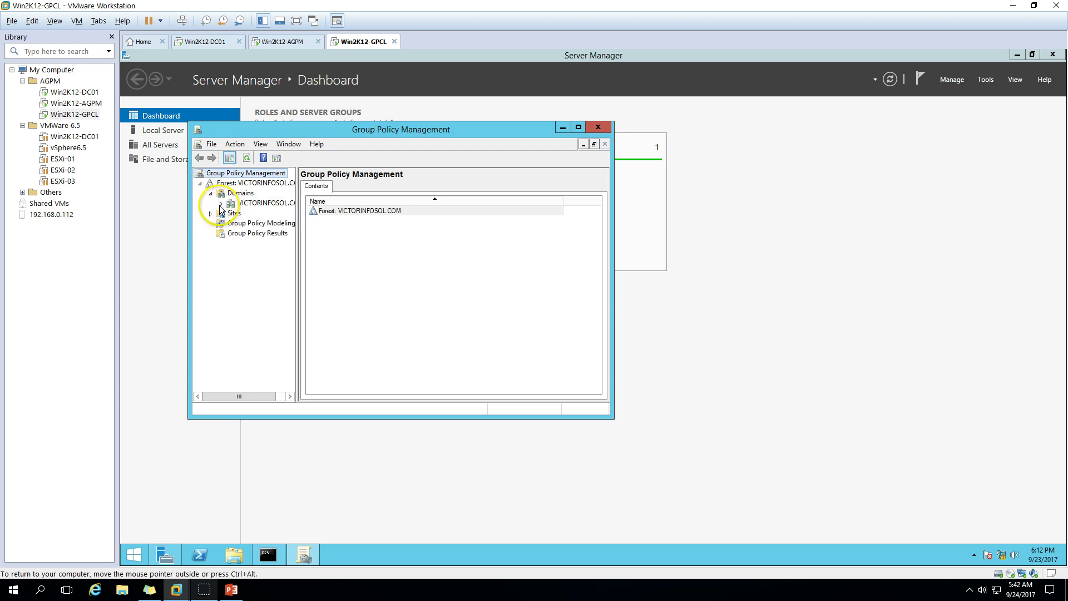
pyautogui.click(221, 204)
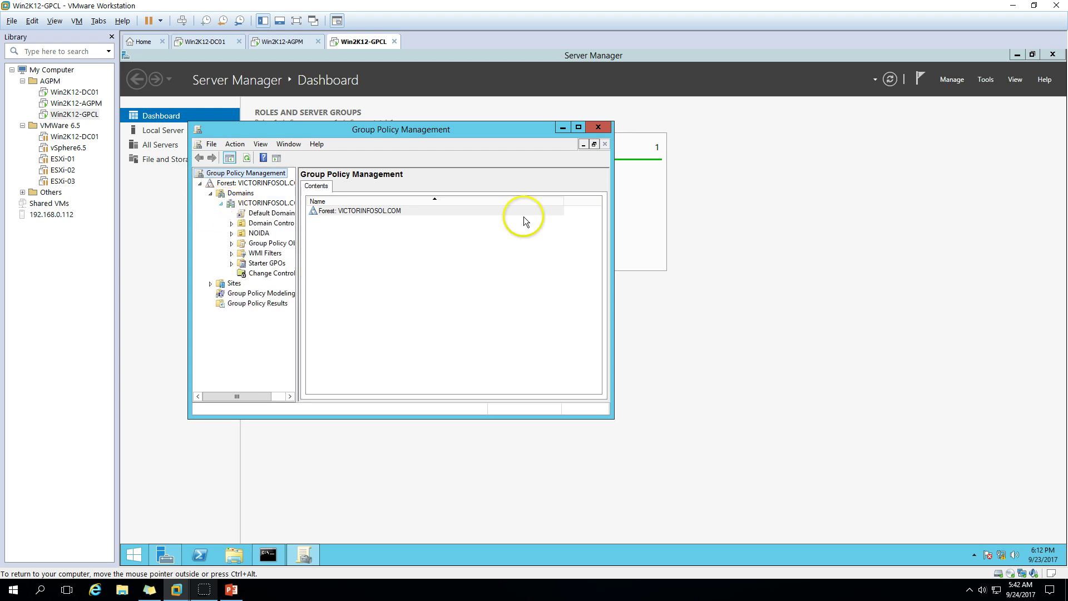
pyautogui.click(577, 127)
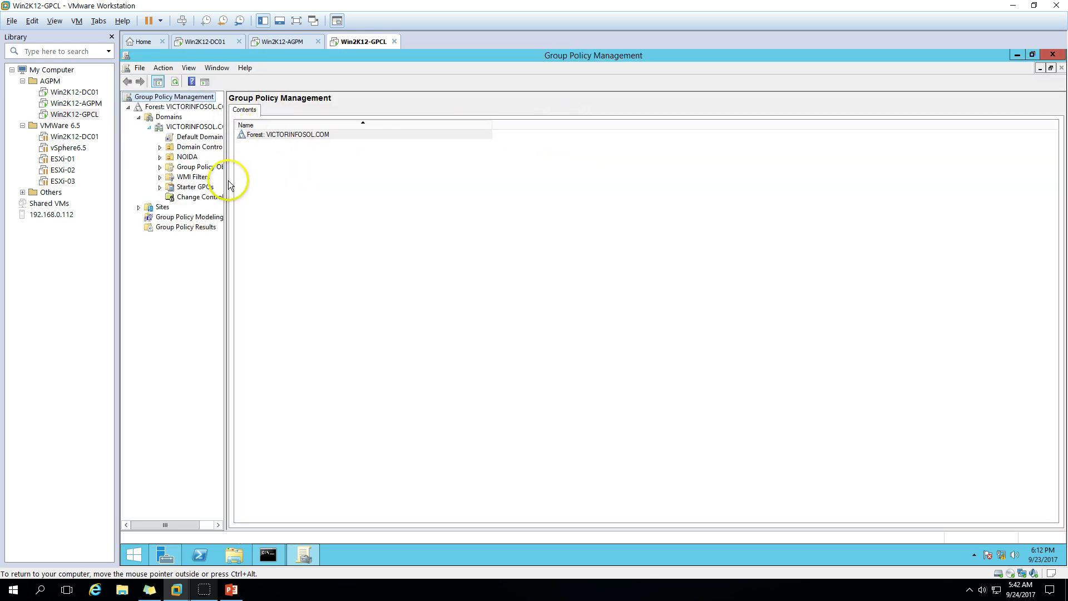
pyautogui.press('Tab')
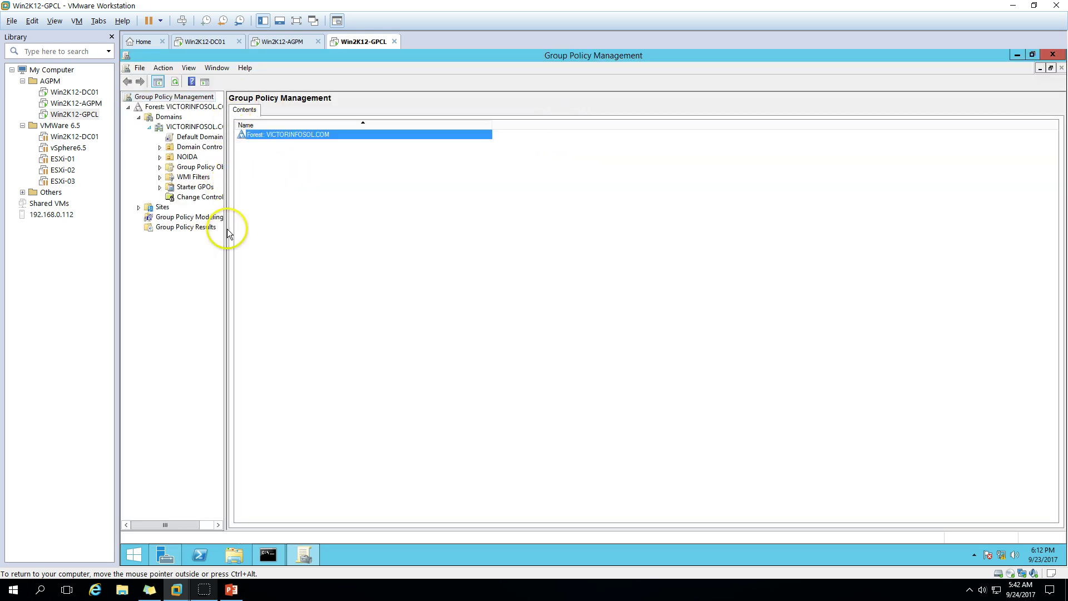
pyautogui.moveTo(225, 227); pyautogui.dragTo(335, 228)
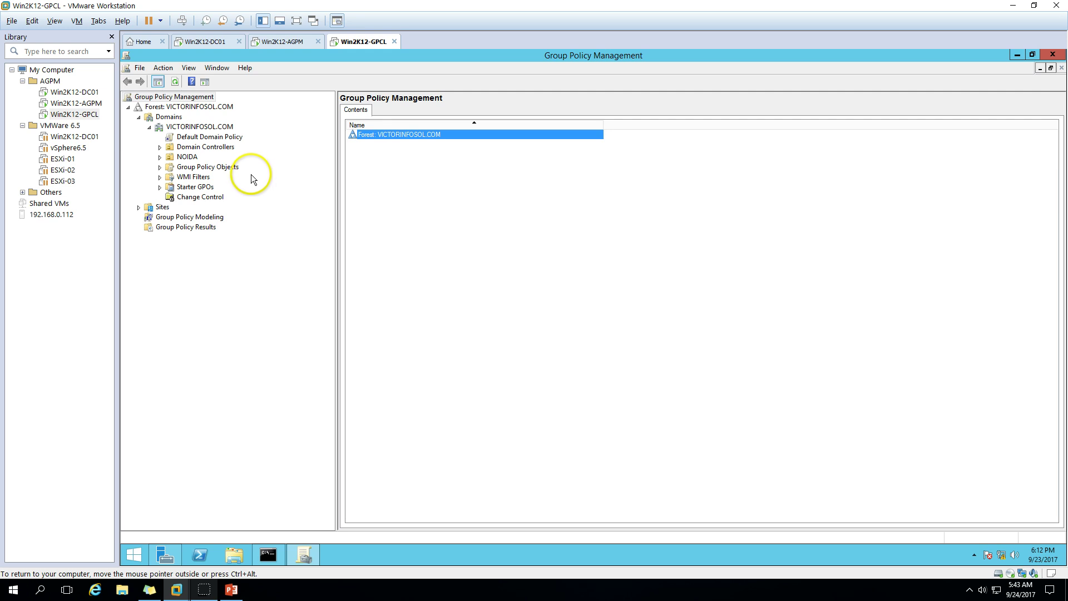
# Open Change Control for VICTORINFOSOL.COM, read the Access Denied error, and dismiss it
pyautogui.click(202, 199)
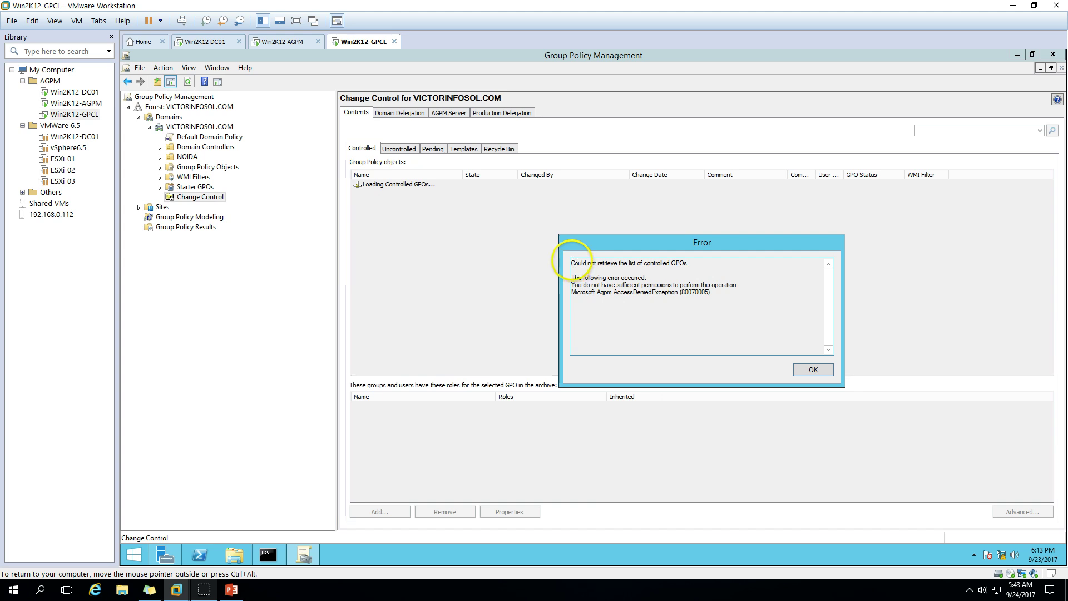
pyautogui.moveTo(574, 261); pyautogui.dragTo(616, 262)
pyautogui.moveTo(637, 263); pyautogui.dragTo(689, 263)
pyautogui.click(689, 263)
pyautogui.click(624, 271)
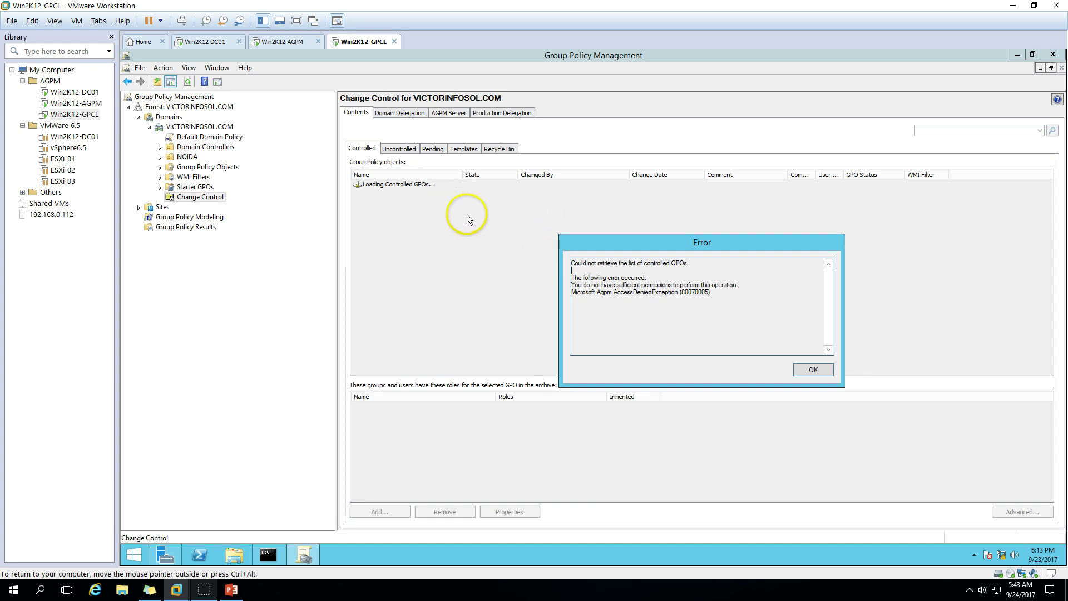
pyautogui.click(816, 371)
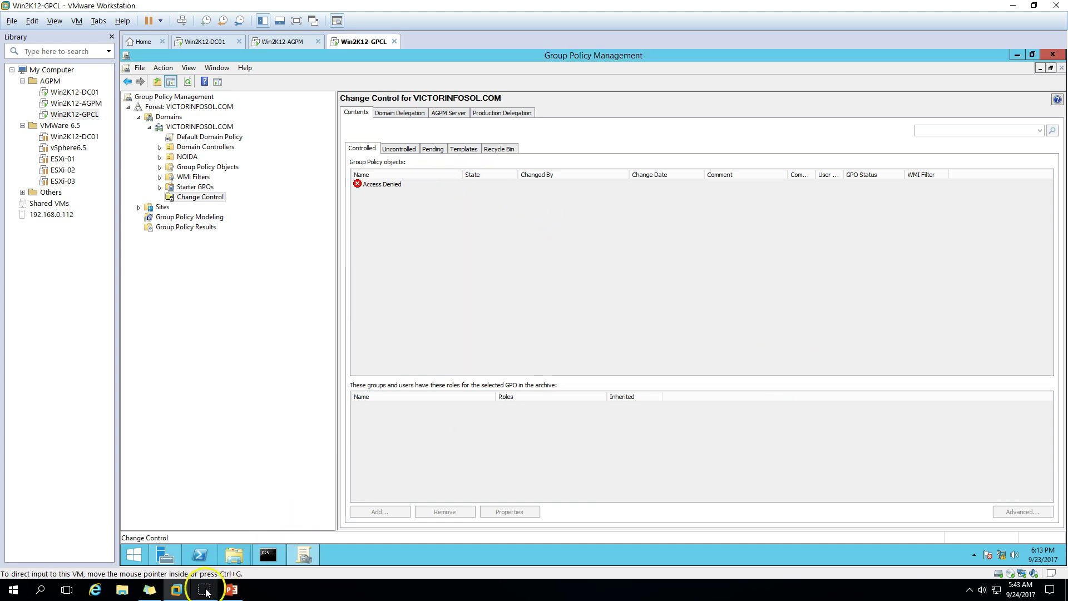
# Bring the command prompt showing whoami forward, then switch to the domain controller VM
pyautogui.click(268, 555)
pyautogui.moveTo(384, 134); pyautogui.dragTo(557, 289)
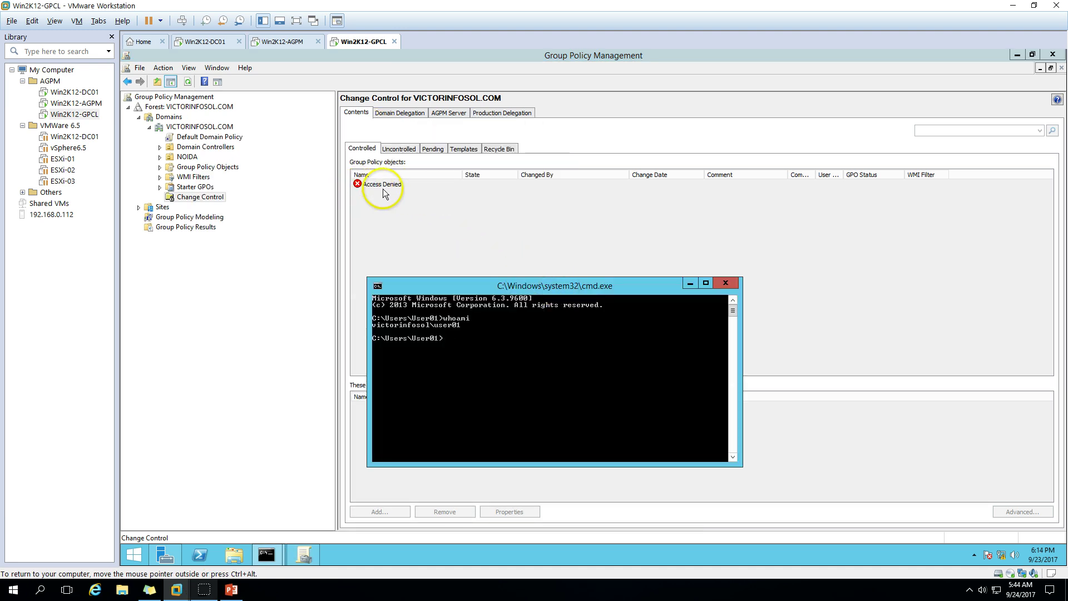
pyautogui.click(433, 230)
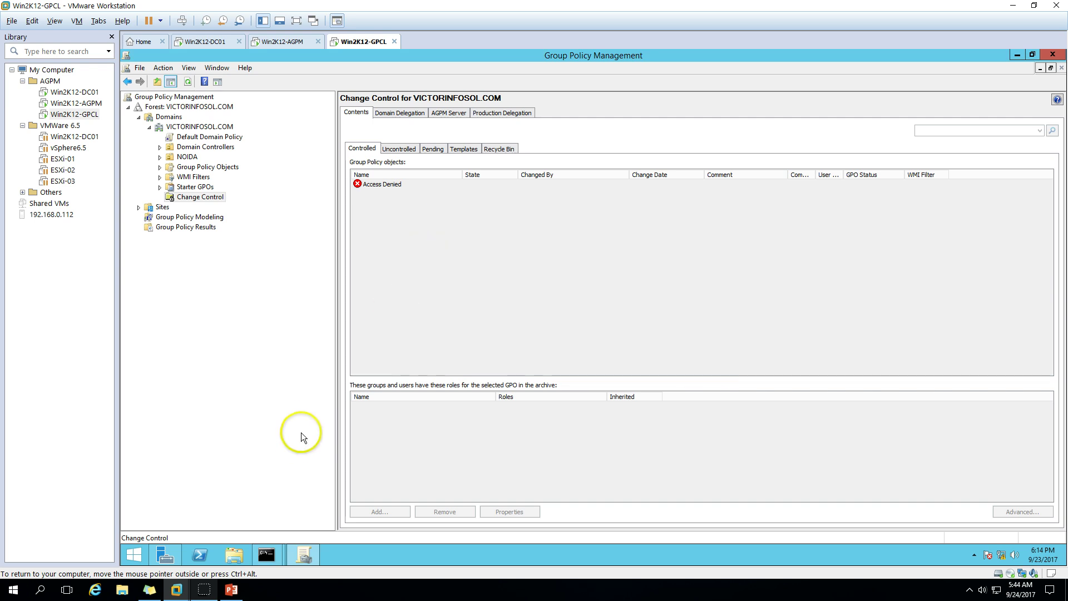
pyautogui.click(266, 555)
pyautogui.click(305, 523)
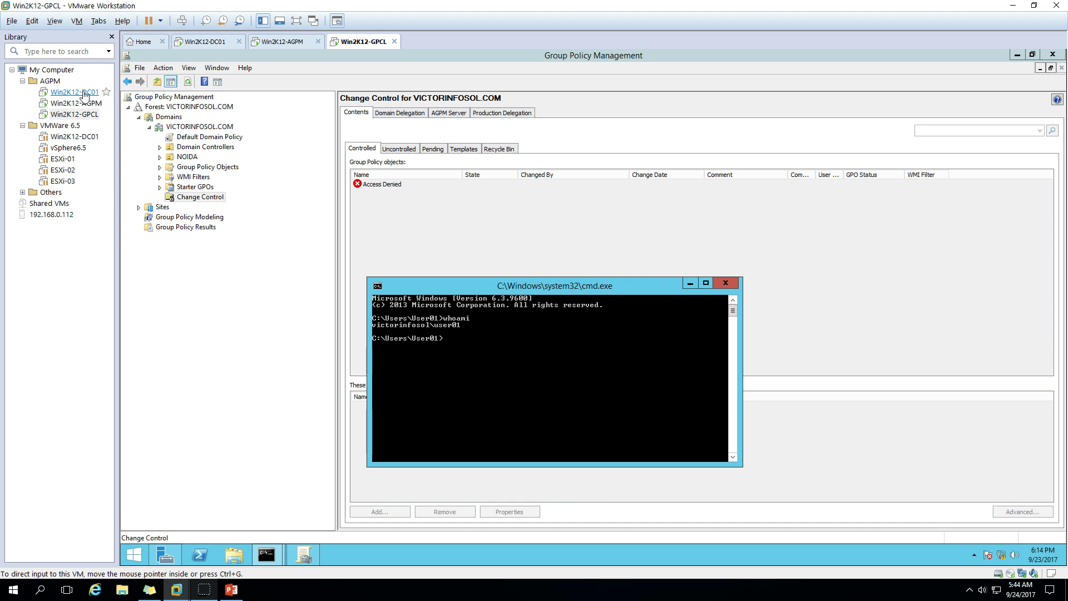
pyautogui.click(84, 93)
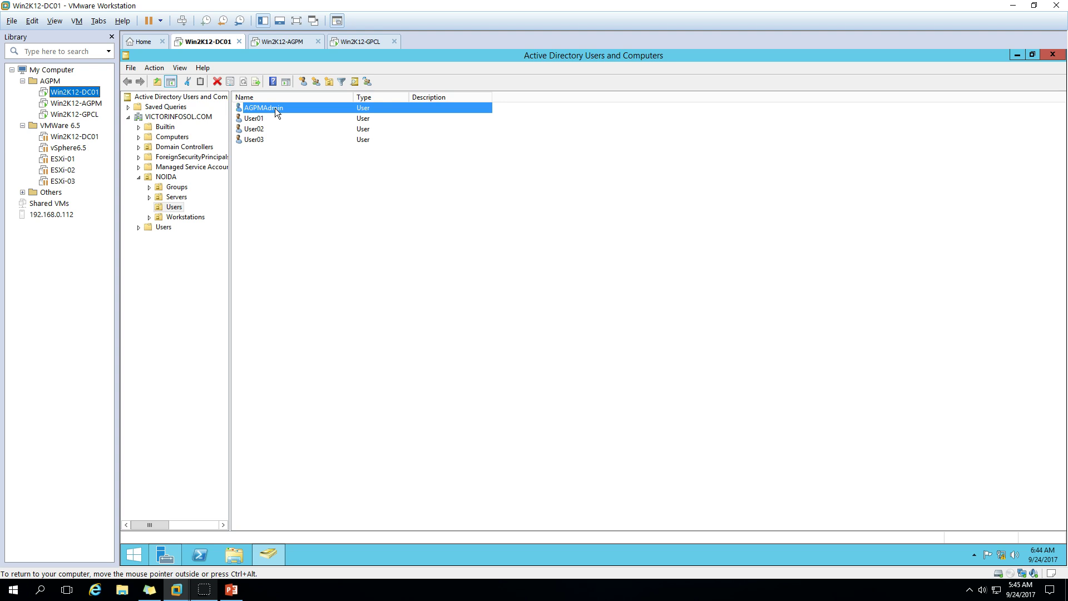
# On the domain controller, check AGPMAdmin's Domain Admins group membership, then return to the client VM
pyautogui.rightClick(282, 107)
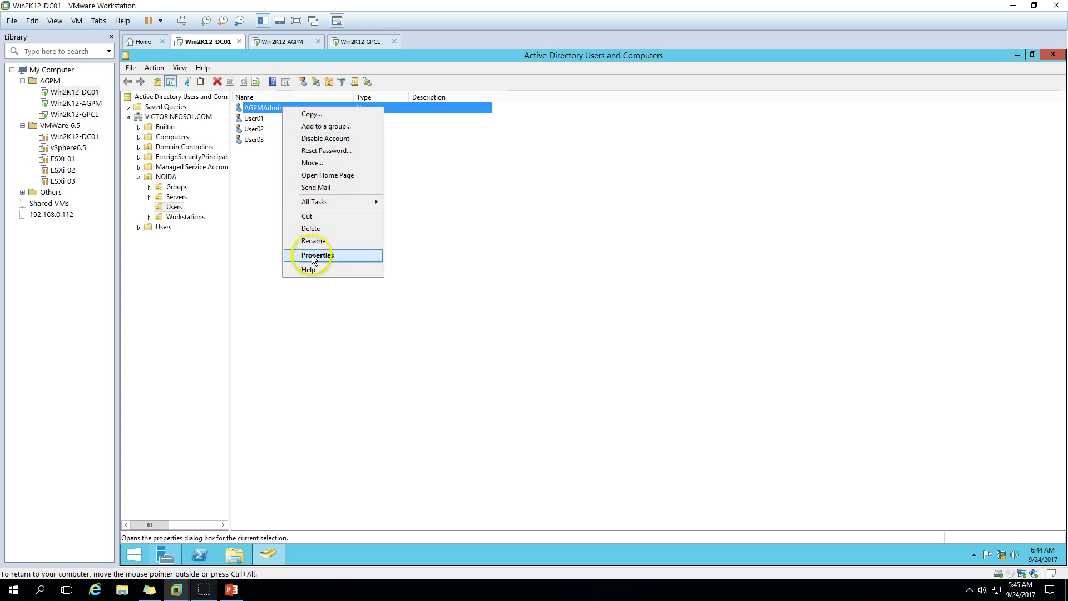
pyautogui.click(312, 255)
pyautogui.click(554, 169)
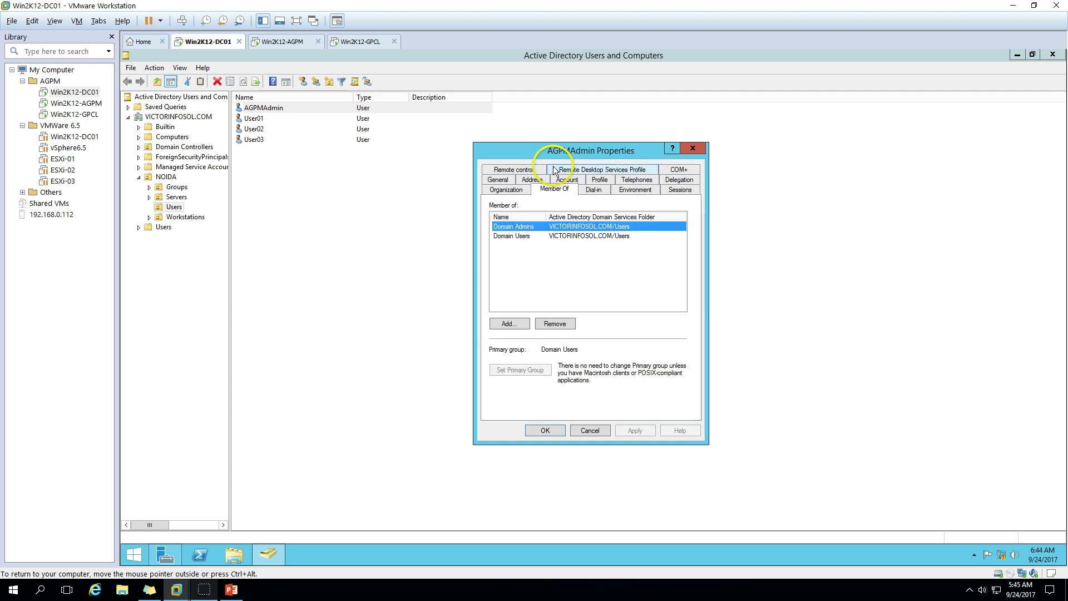
pyautogui.click(501, 228)
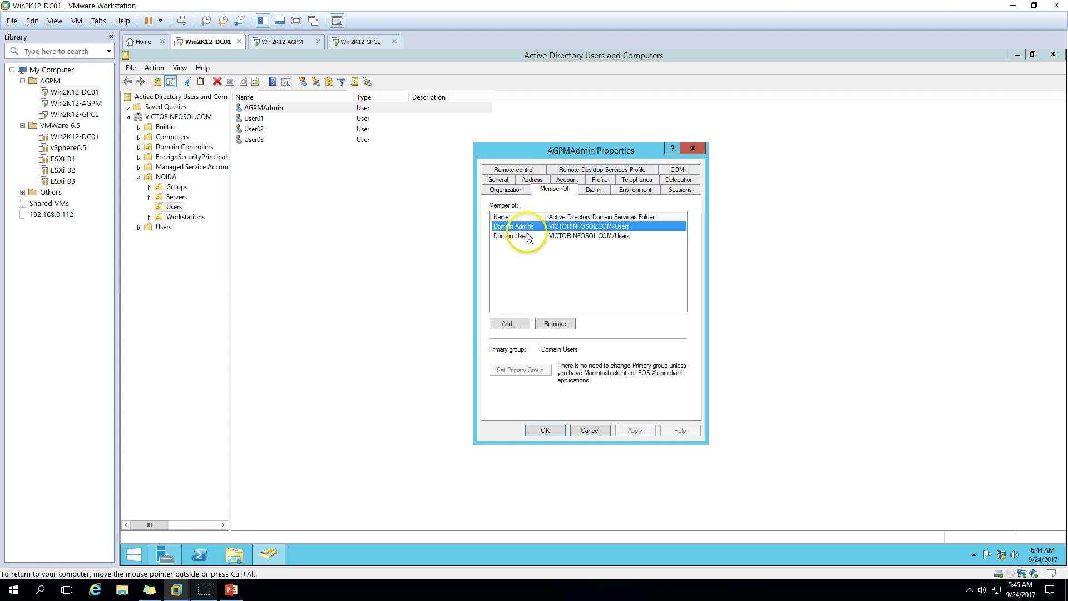
pyautogui.click(545, 431)
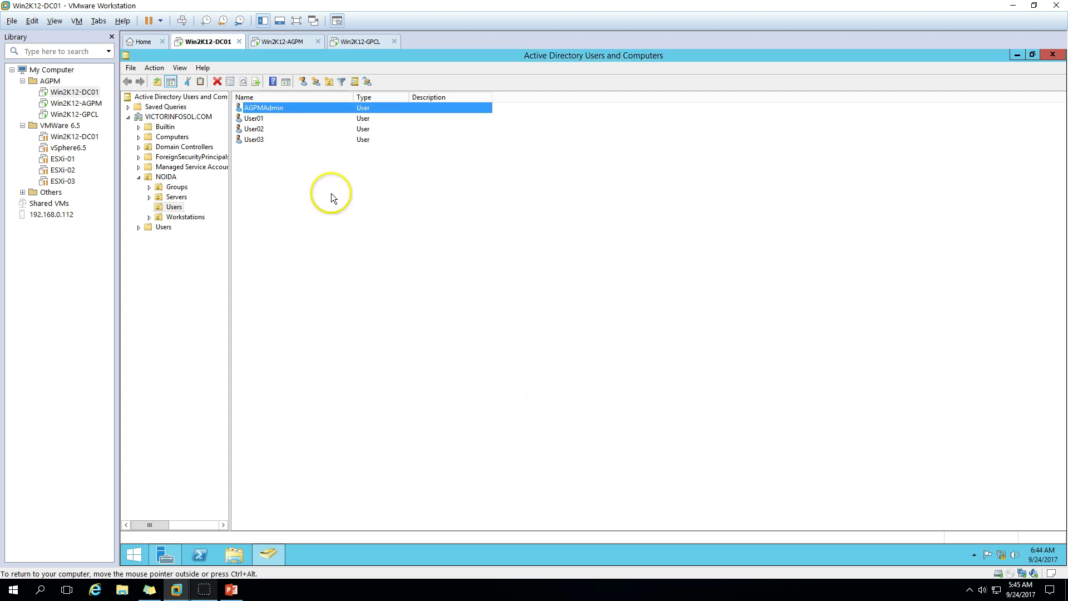
pyautogui.click(271, 120)
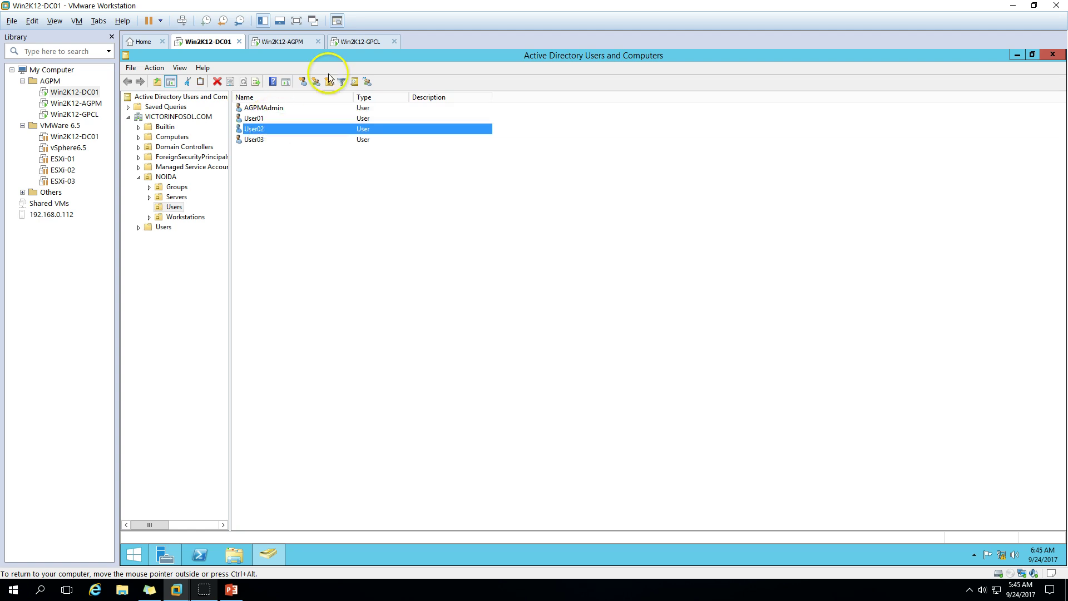
pyautogui.click(356, 42)
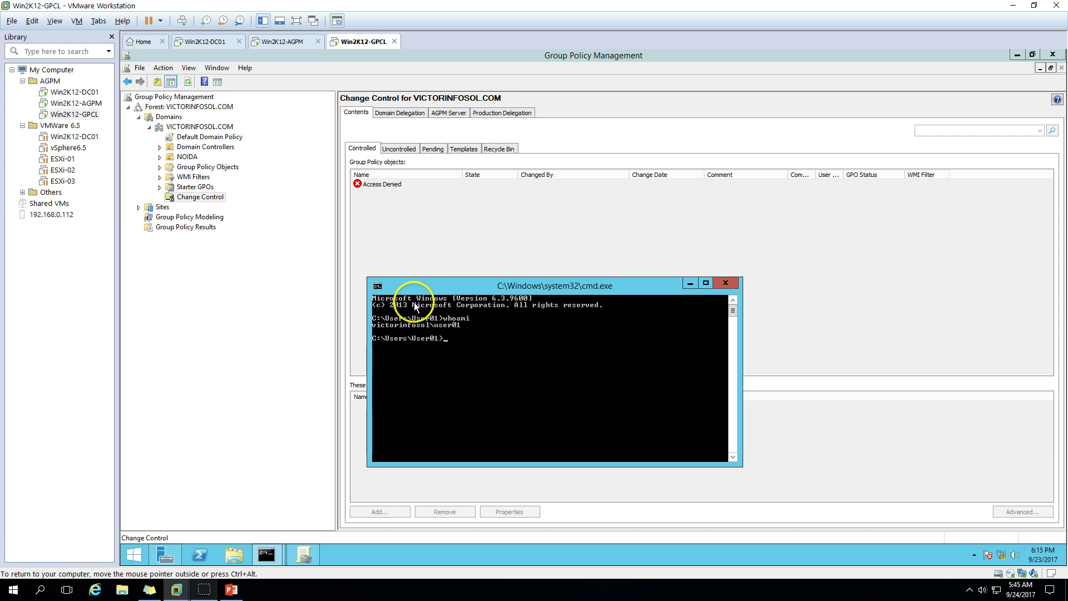
# Close the command prompt and sign out of the client VM
pyautogui.click(726, 284)
pyautogui.rightClick(140, 554)
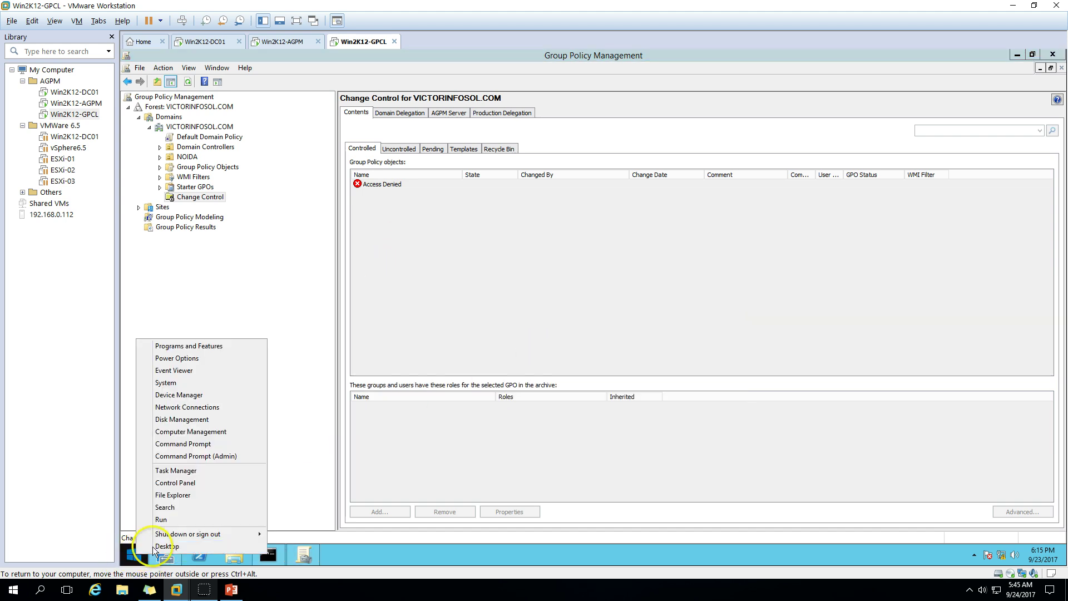
pyautogui.moveTo(214, 534)
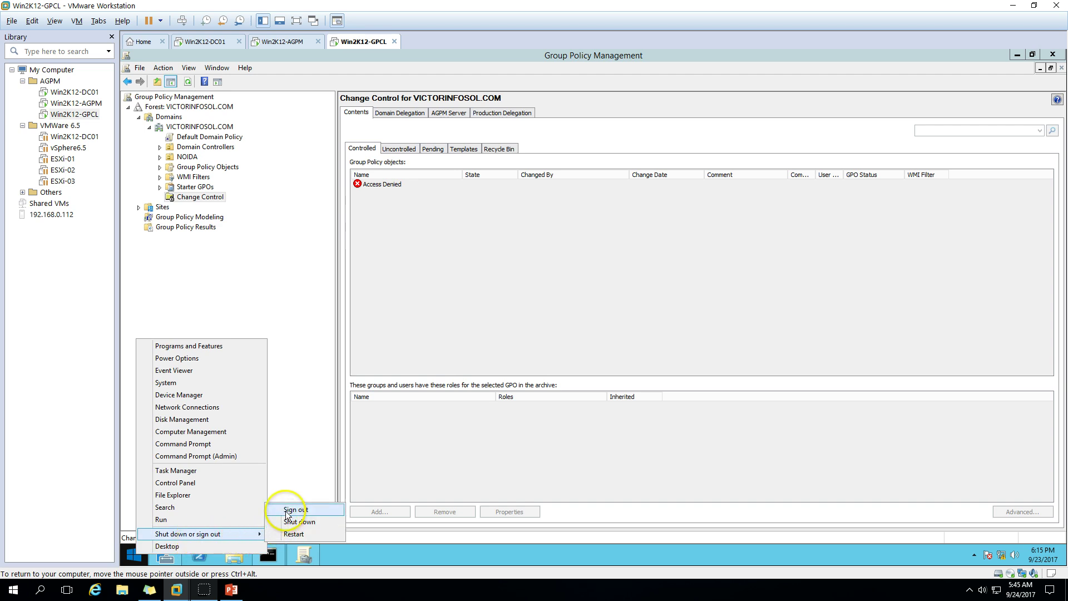
pyautogui.click(286, 511)
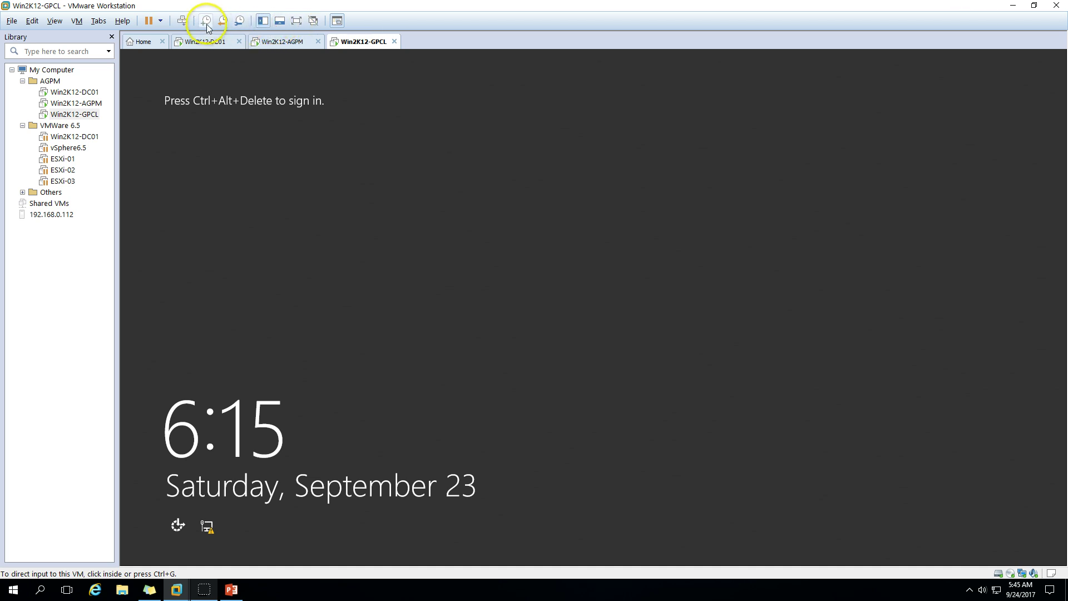
# Sign in as Other user AGPMadmin with the account password
pyautogui.click(182, 21)
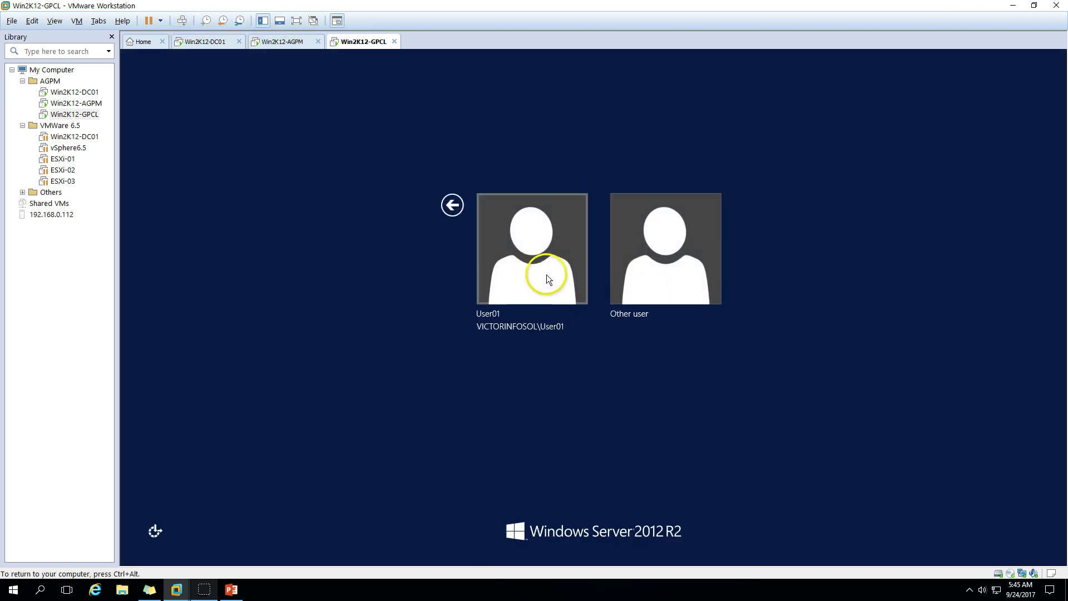
pyautogui.click(652, 259)
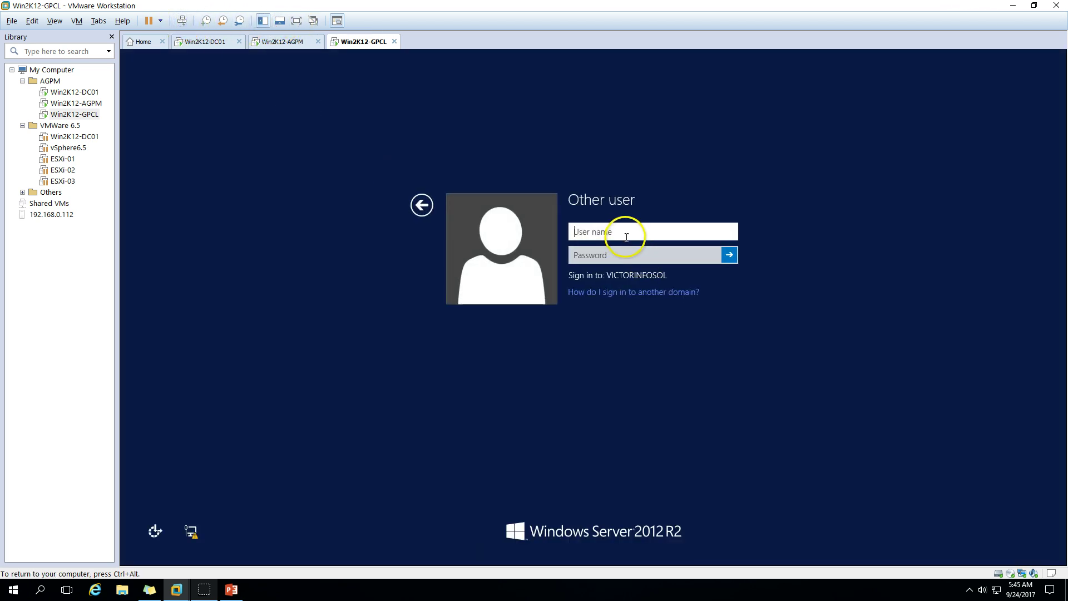
pyautogui.write('AGPM')
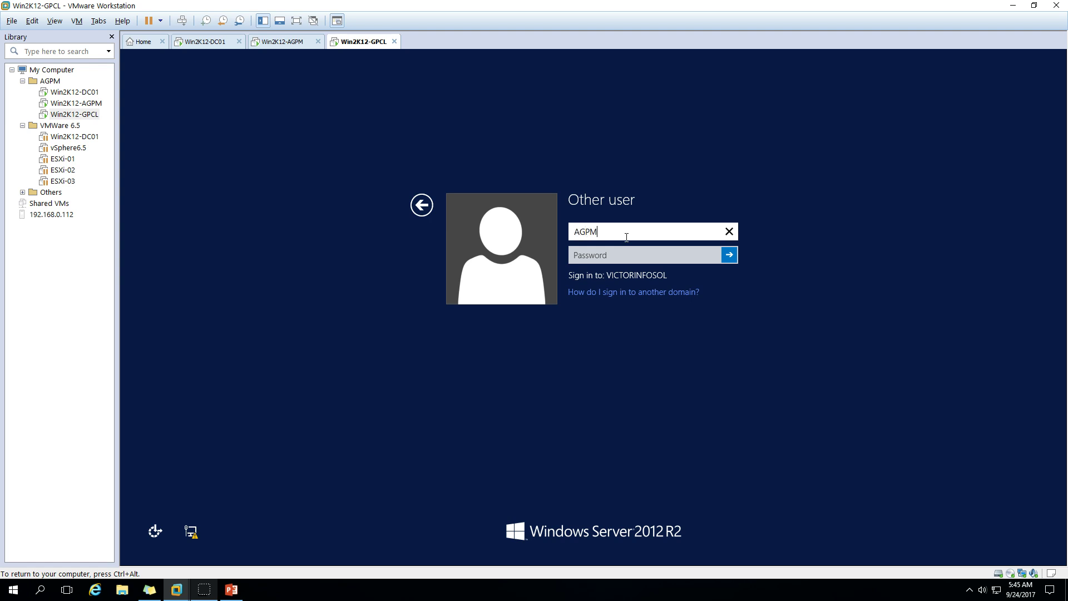
pyautogui.write('admin')
pyautogui.press('Tab')
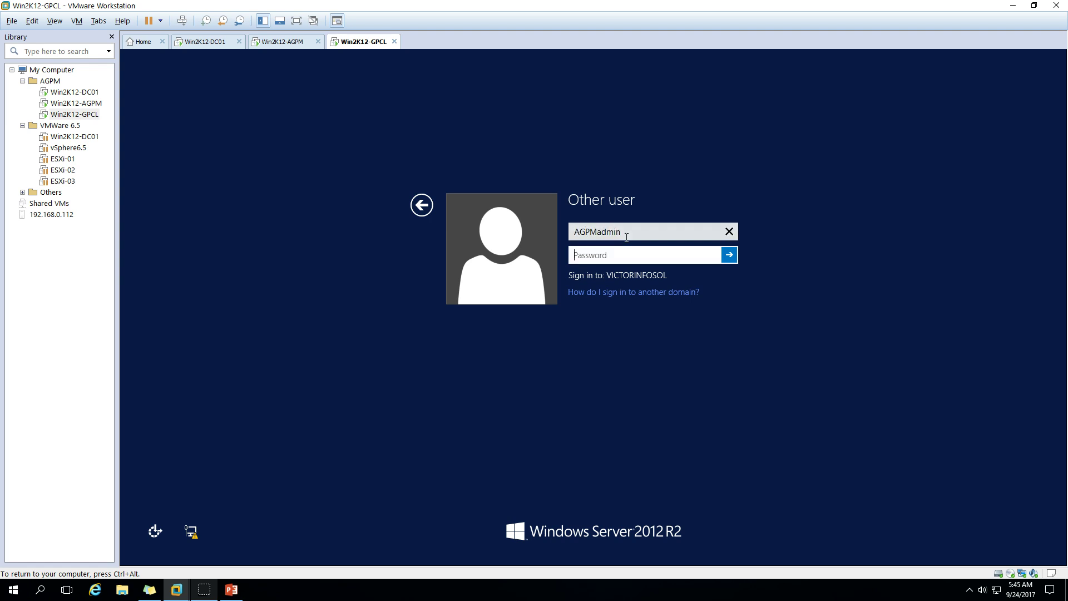
pyautogui.write('••••••••')
pyautogui.press('Return')
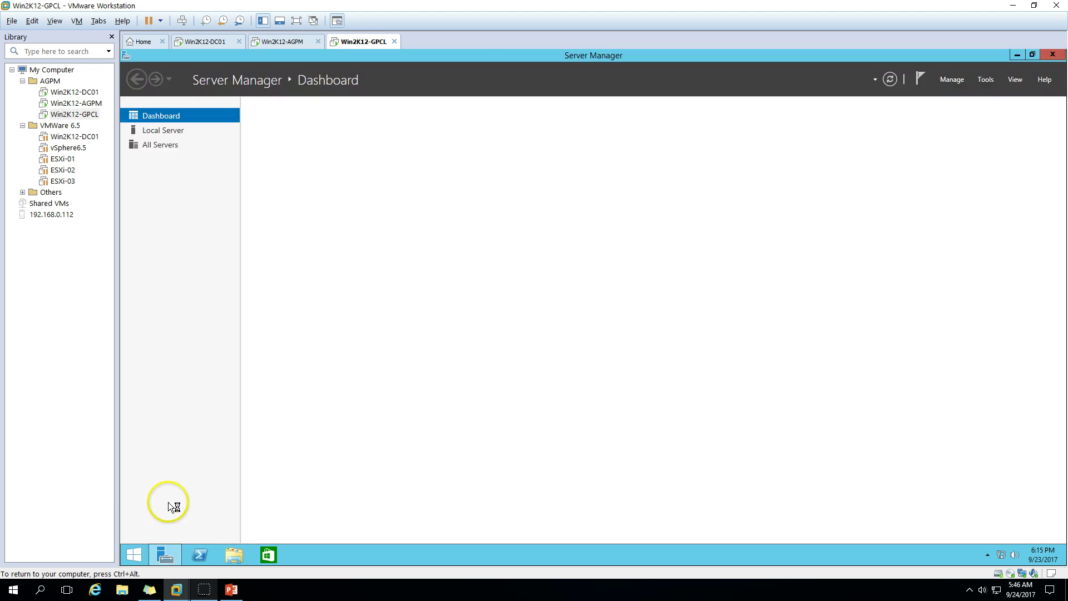
# Launch Group Policy Management, cancel the log-off prompt, expand VICTORINFOSOL.COM, maximize, and open Change Control
pyautogui.click(986, 80)
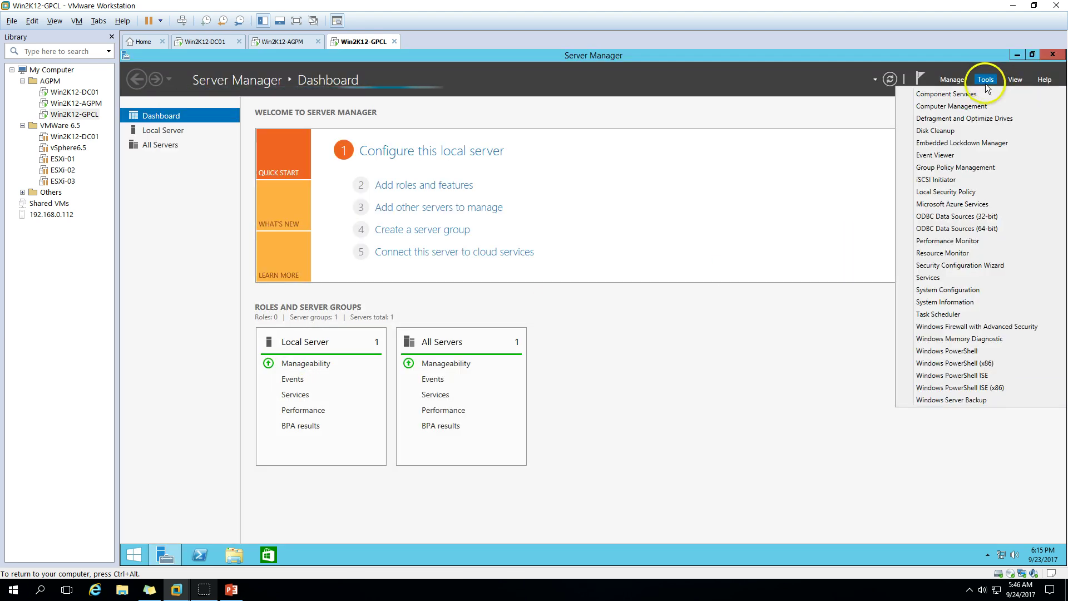
pyautogui.click(931, 166)
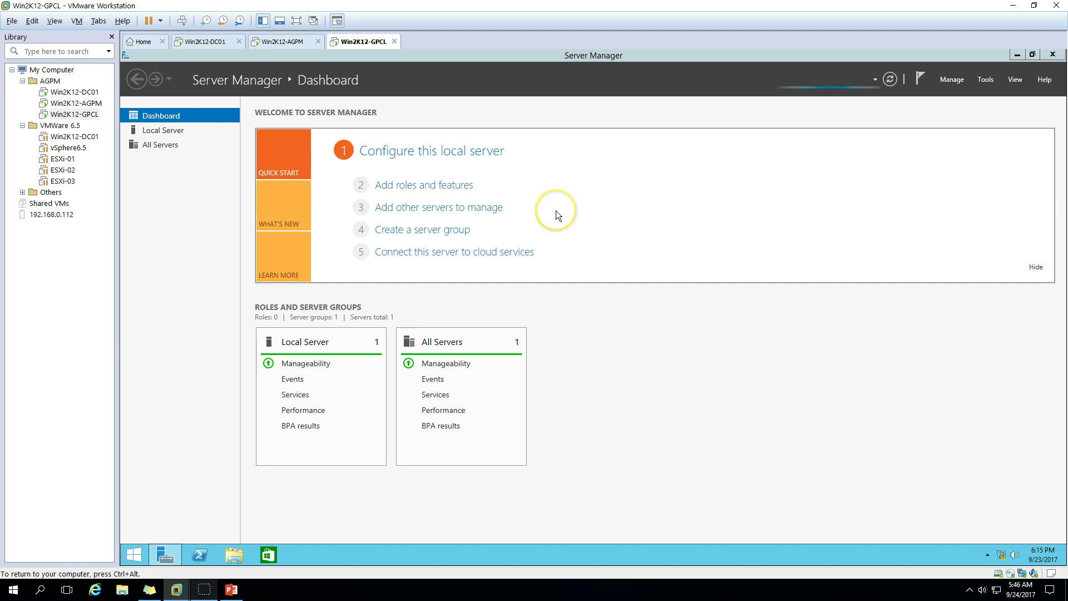
pyautogui.click(200, 184)
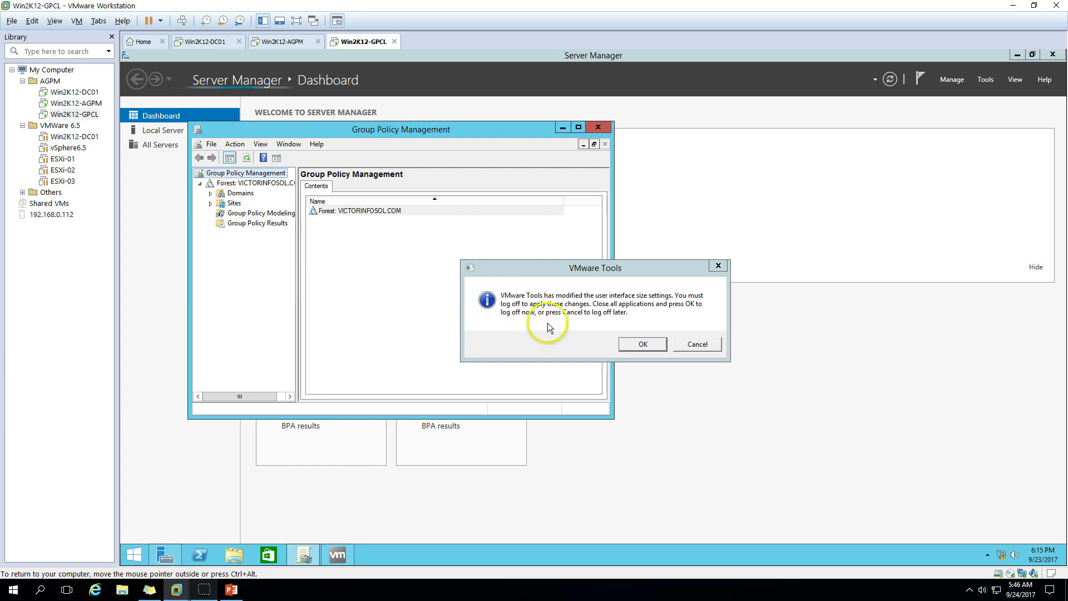
pyautogui.click(689, 345)
pyautogui.click(211, 194)
pyautogui.click(221, 204)
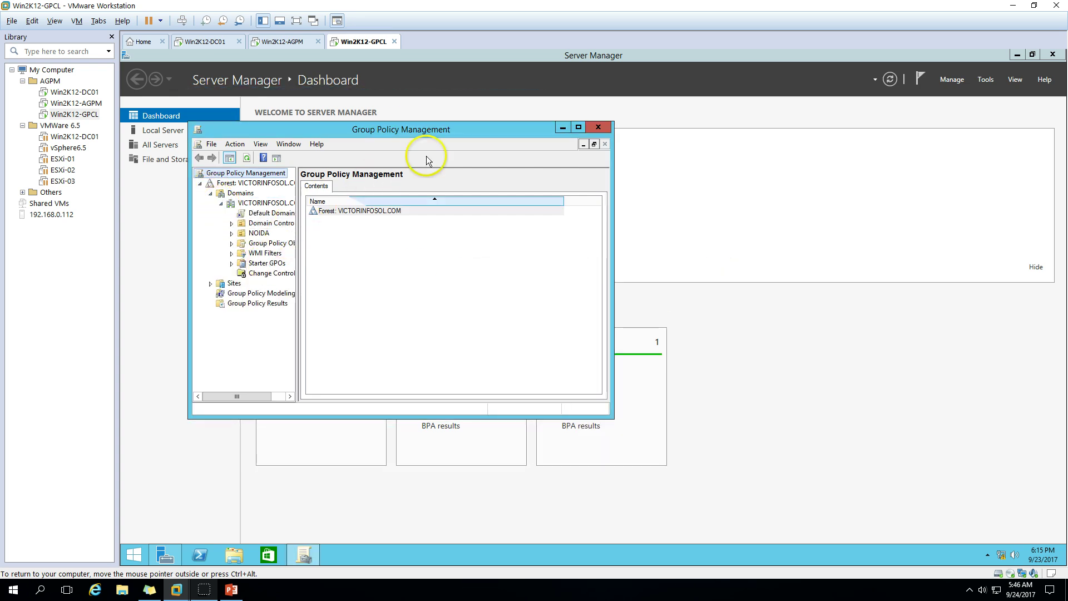
pyautogui.click(579, 127)
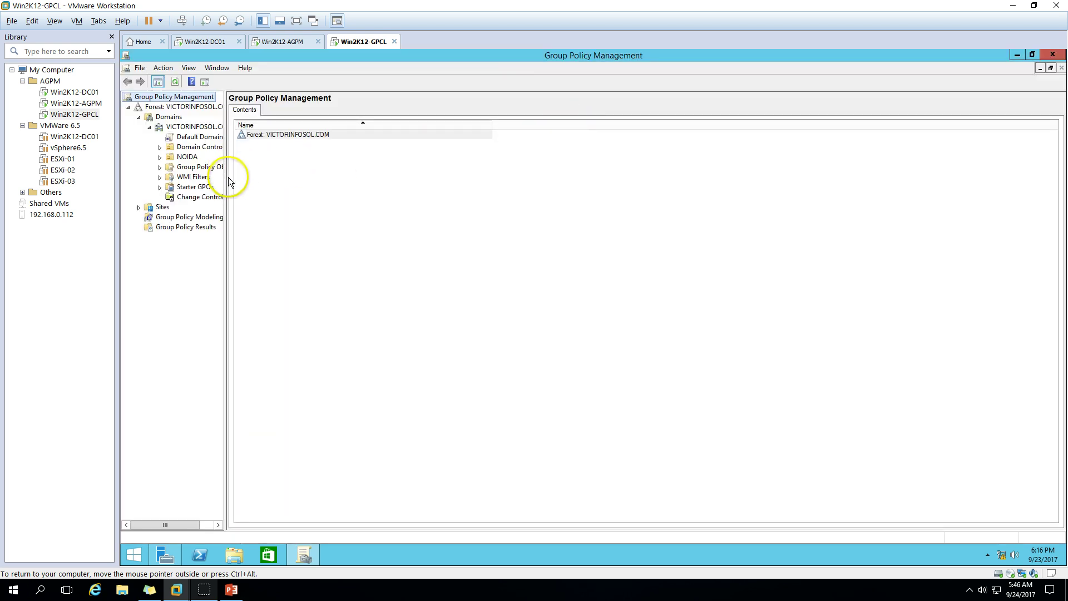
pyautogui.moveTo(228, 177); pyautogui.dragTo(295, 175)
pyautogui.click(192, 198)
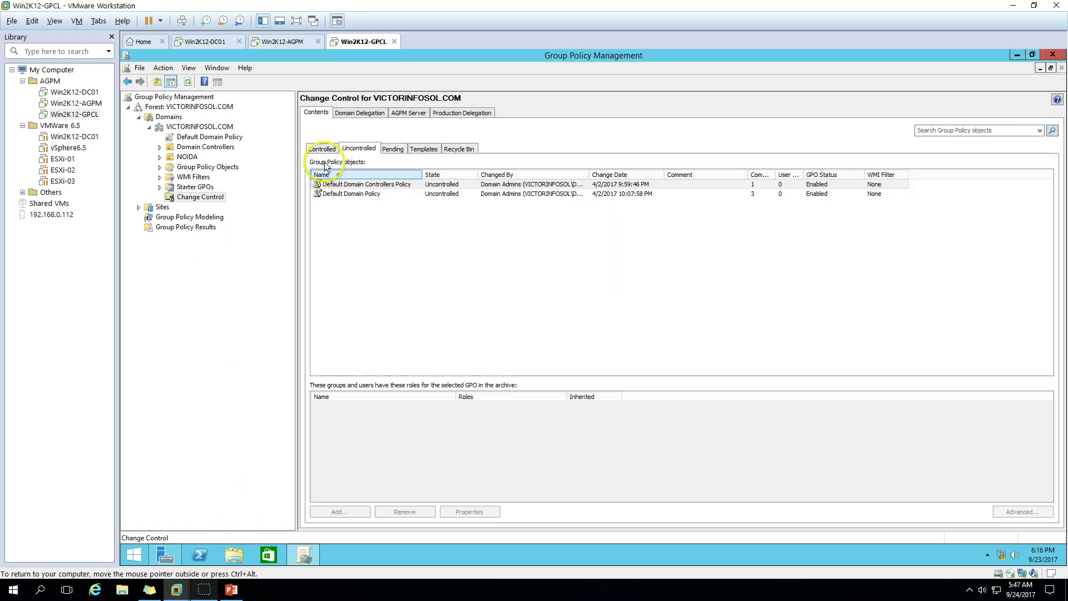
# From the Uncontrolled tab, control Default Domain Controllers Policy with comment 'Control' and close the progress report
pyautogui.click(320, 150)
pyautogui.click(323, 151)
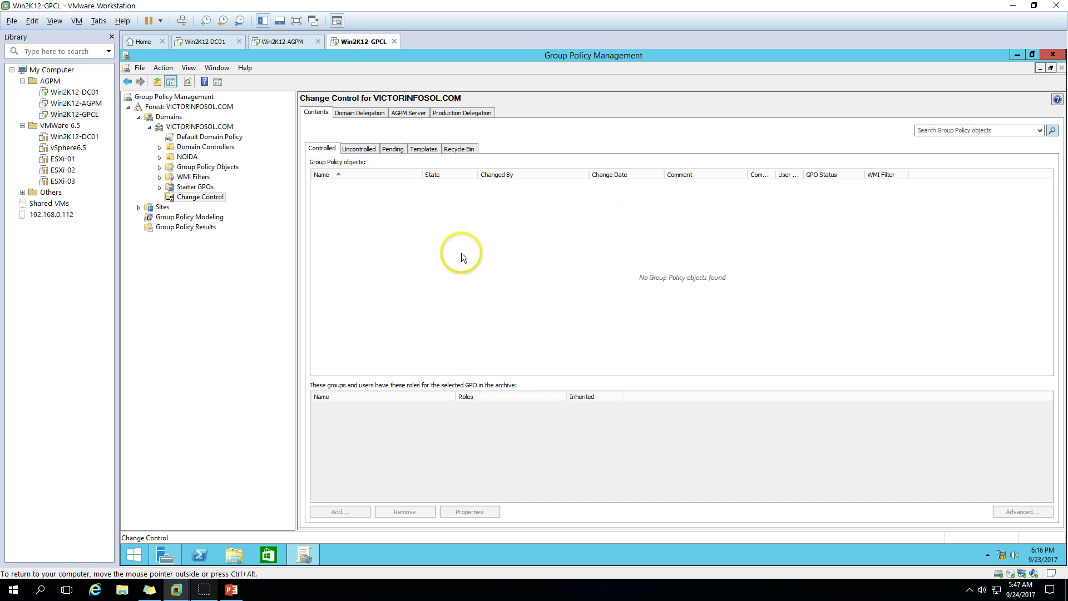
pyautogui.click(357, 149)
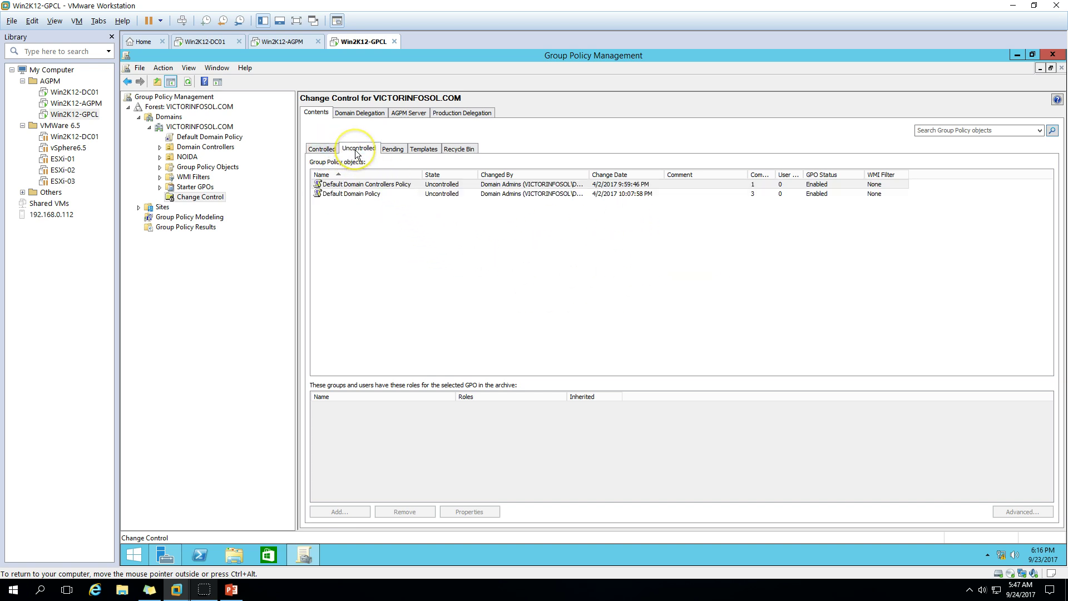
pyautogui.click(358, 185)
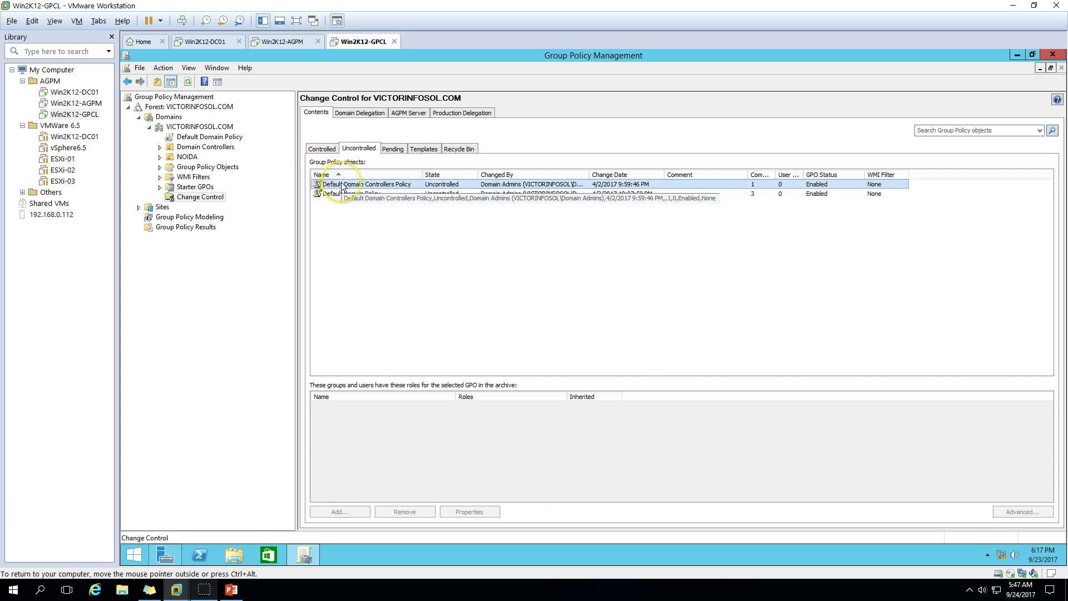
pyautogui.rightClick(343, 185)
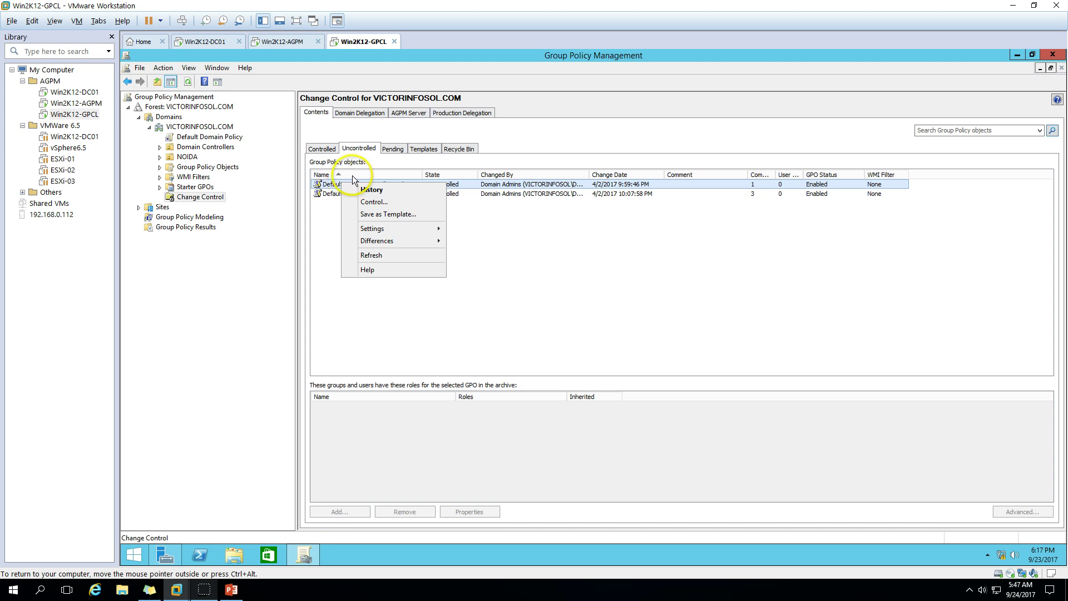
pyautogui.click(367, 202)
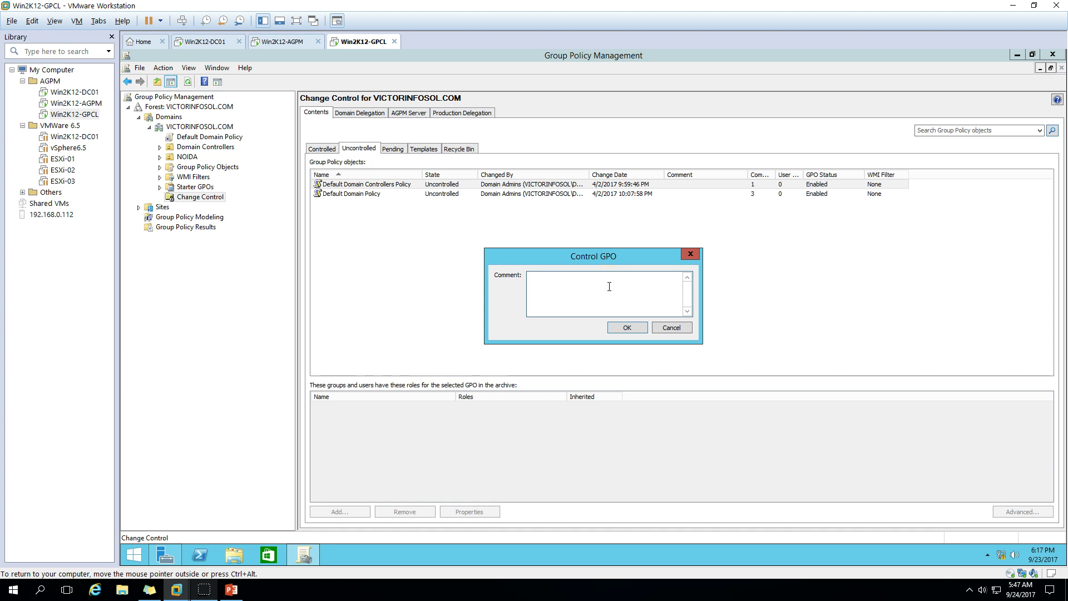
pyautogui.write('Control')
pyautogui.click(642, 313)
pyautogui.click(624, 326)
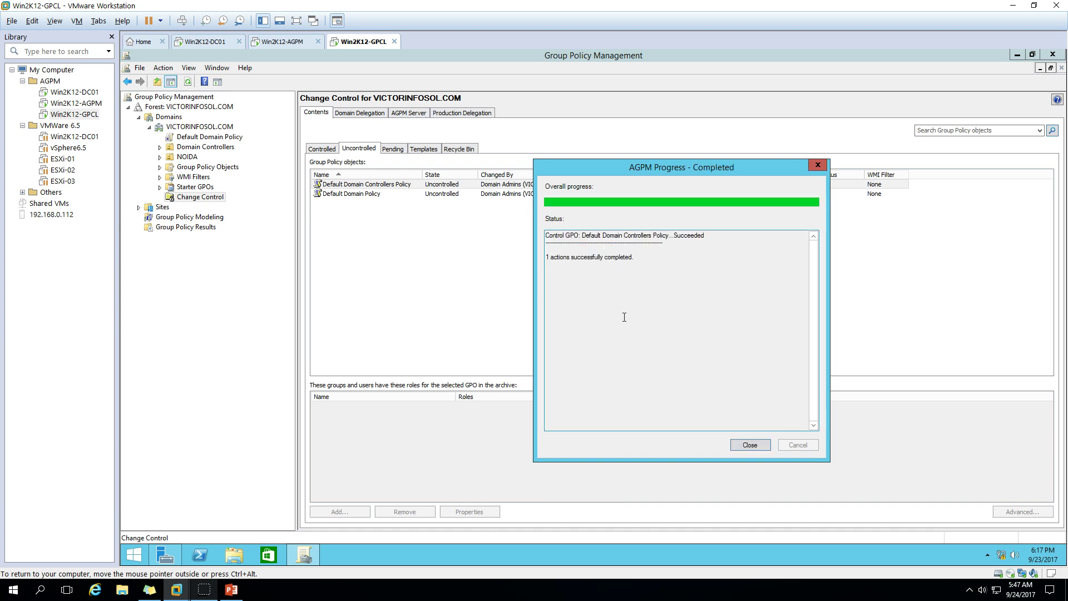
pyautogui.click(751, 445)
# Control Default Domain Policy with comment 'control', close the progress report, and view the Controlled tab
pyautogui.click(356, 185)
pyautogui.rightClick(368, 186)
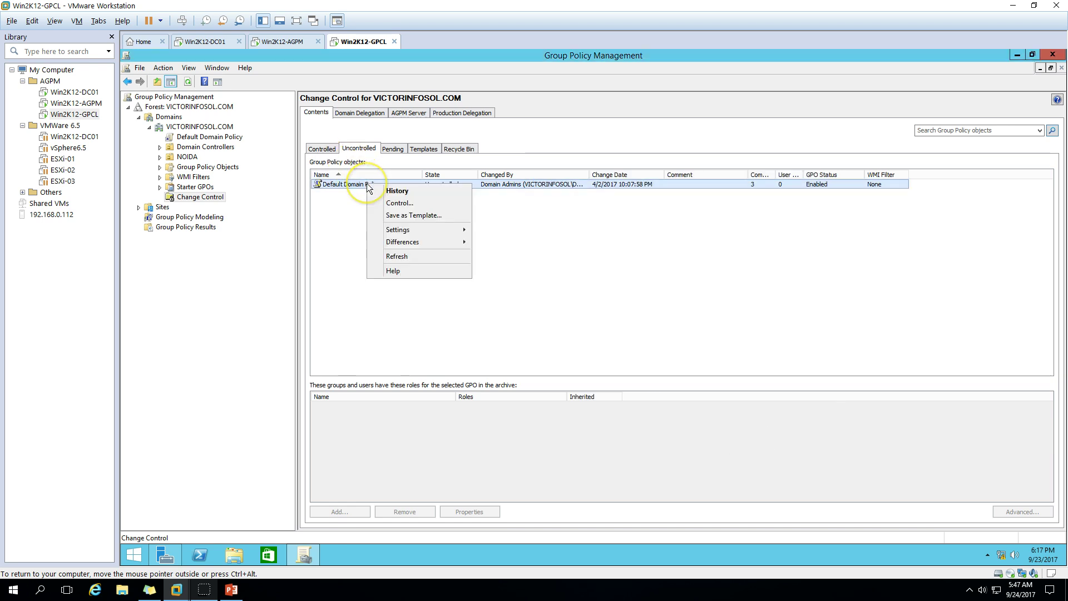
pyautogui.click(400, 202)
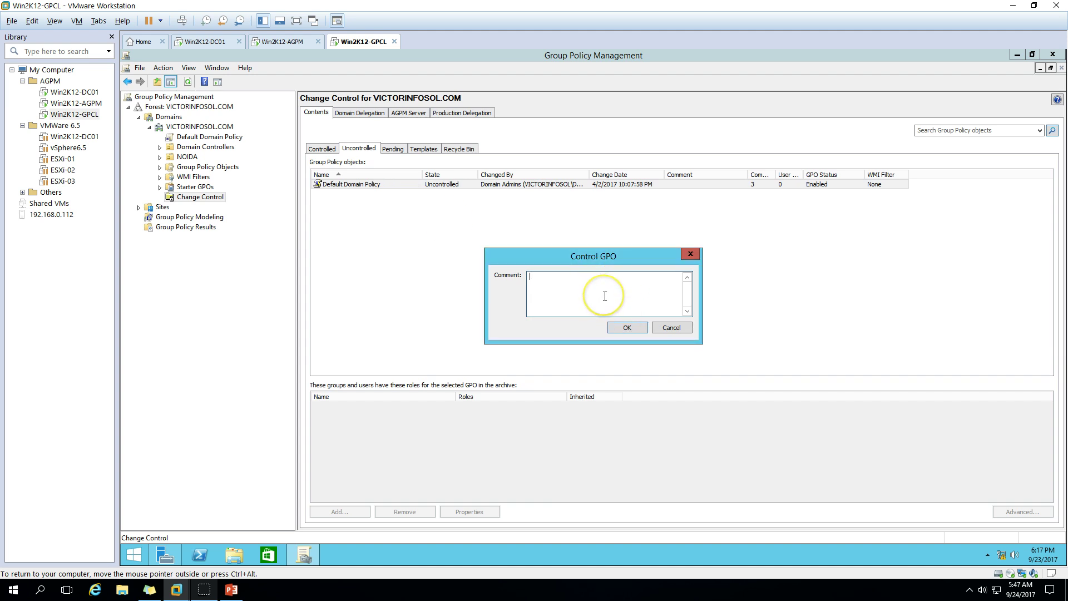
pyautogui.write('control')
pyautogui.click(682, 347)
pyautogui.click(628, 328)
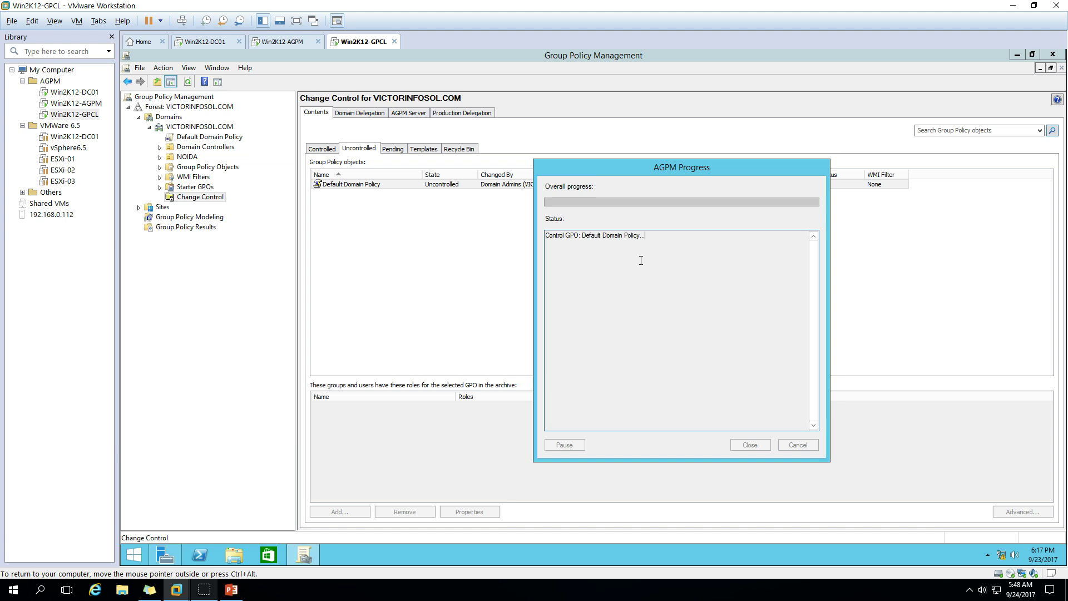
pyautogui.click(750, 445)
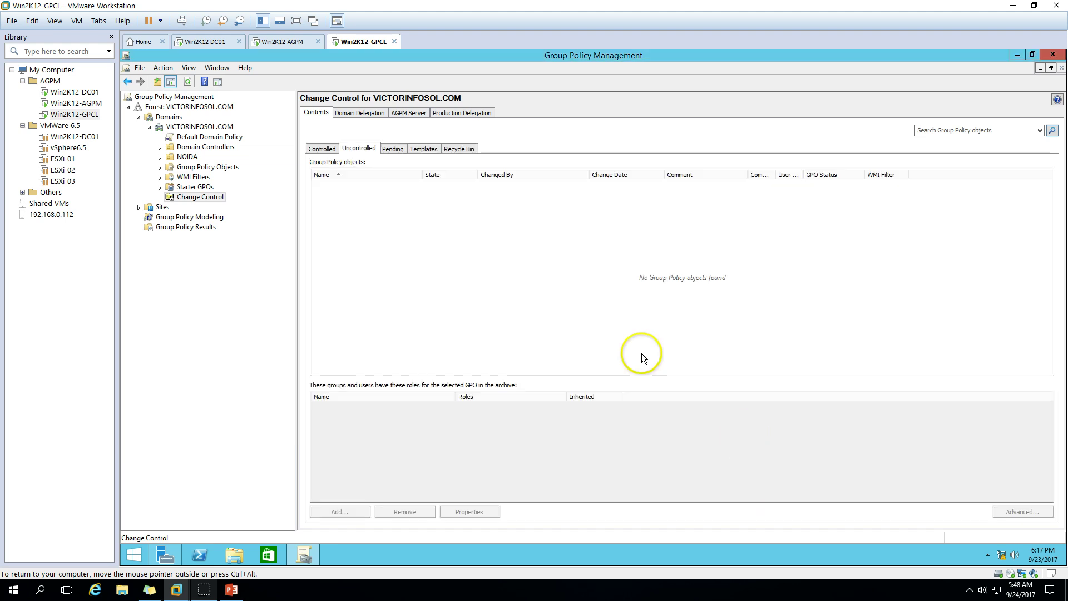
pyautogui.click(323, 149)
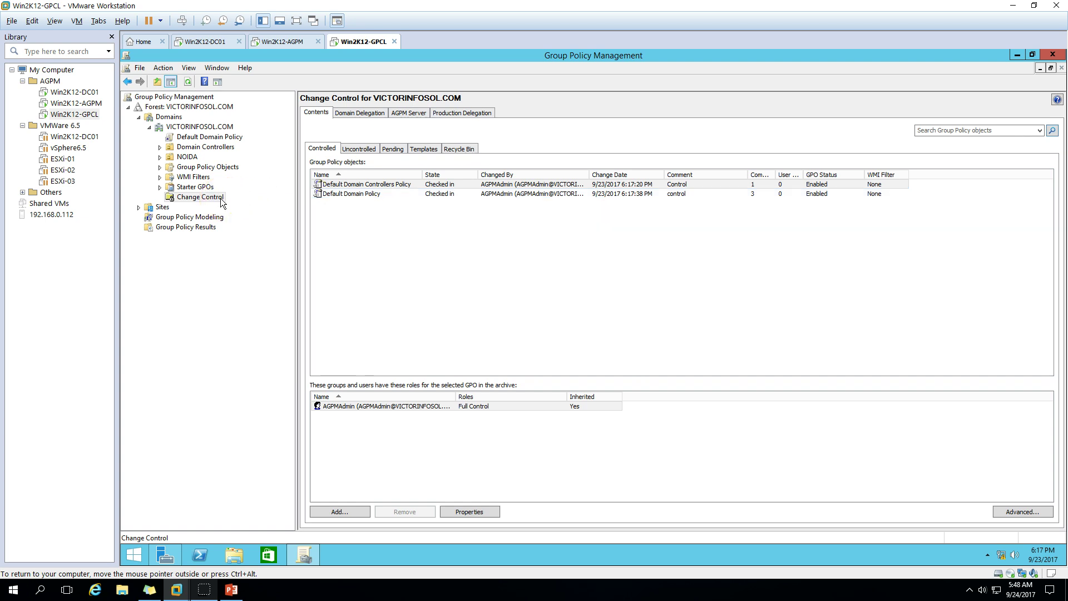
# Switch to the Win2K12-DC01 VM tab, then to the AGPM role permissions slide
pyautogui.click(91, 94)
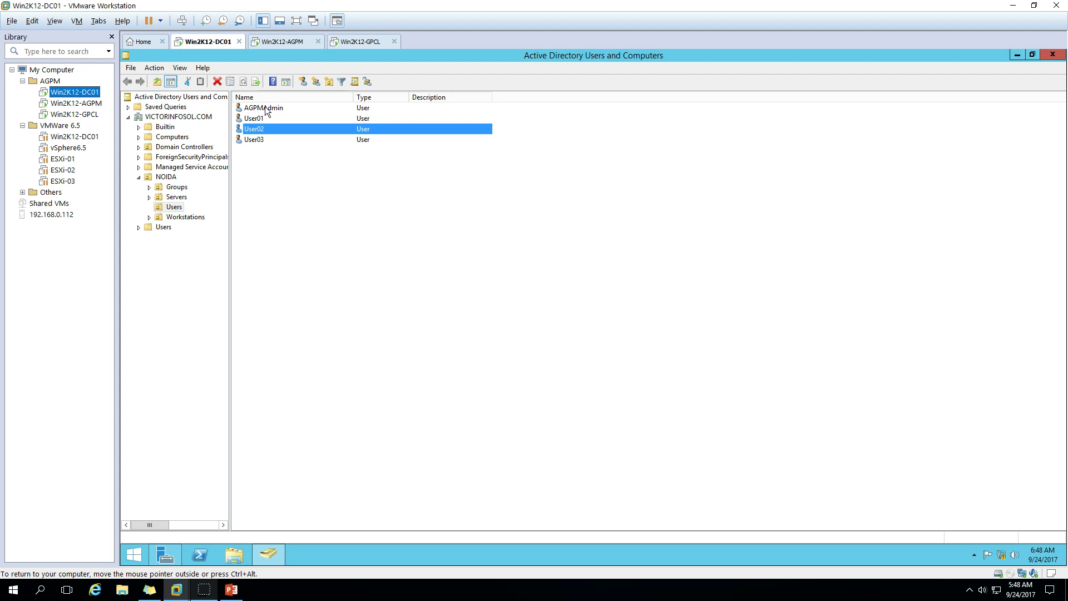
pyautogui.click(231, 589)
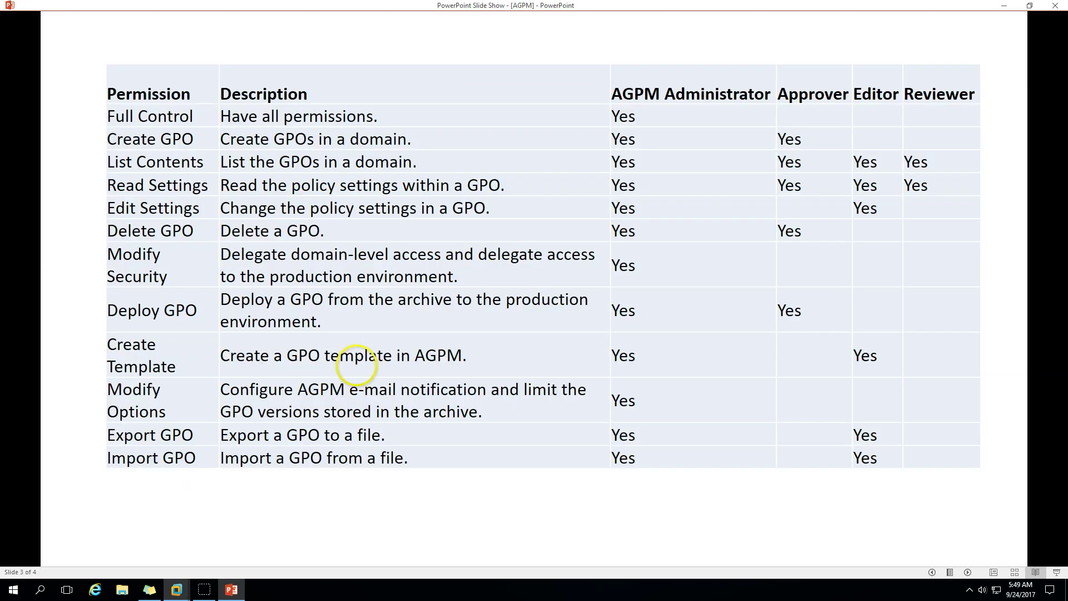
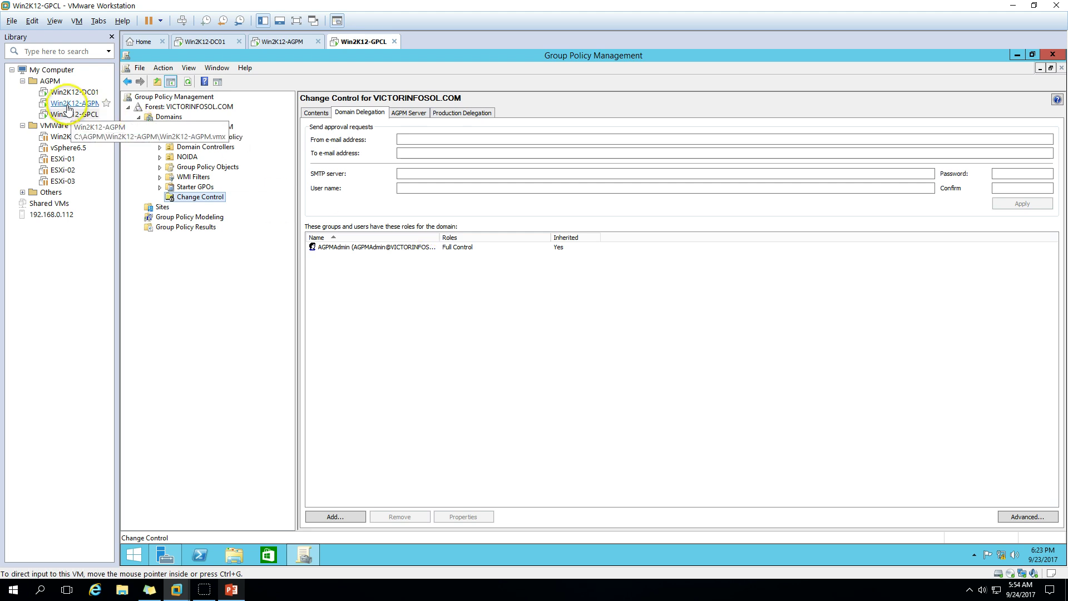
# Check the users on the Win2K12-DC01 VM, then return to the Win2K12-GPCL VM
pyautogui.click(75, 92)
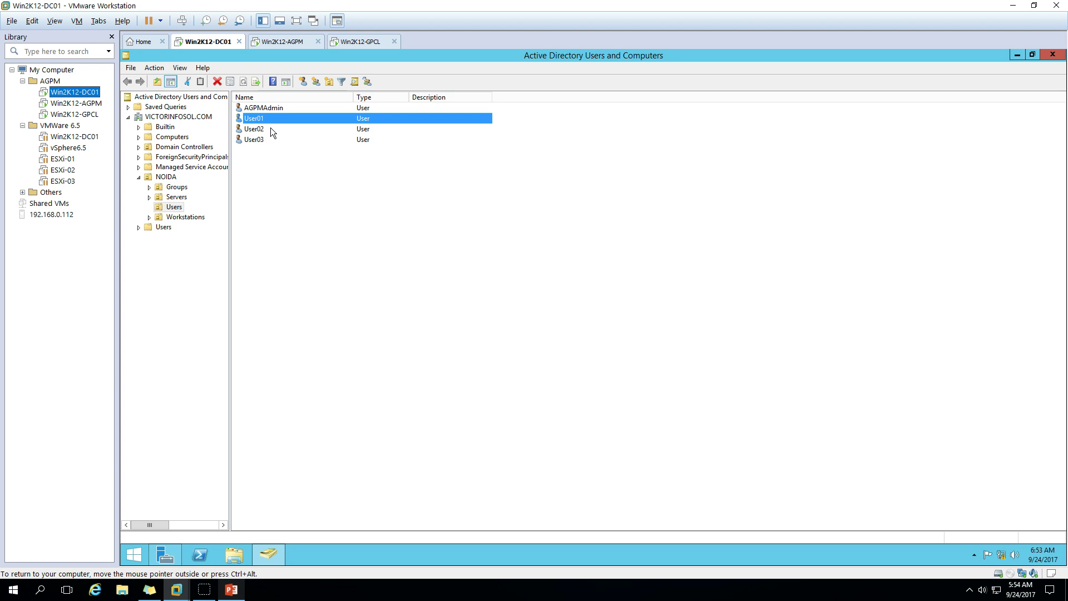
pyautogui.click(81, 115)
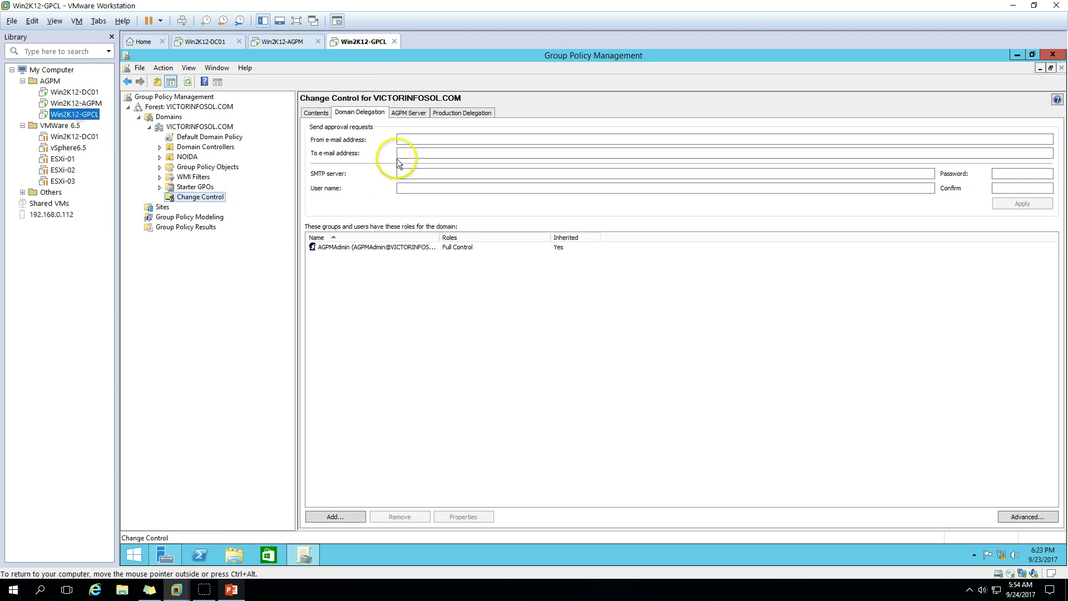
# Add user01 to the domain delegation list with the Reviewer role
pyautogui.click(329, 517)
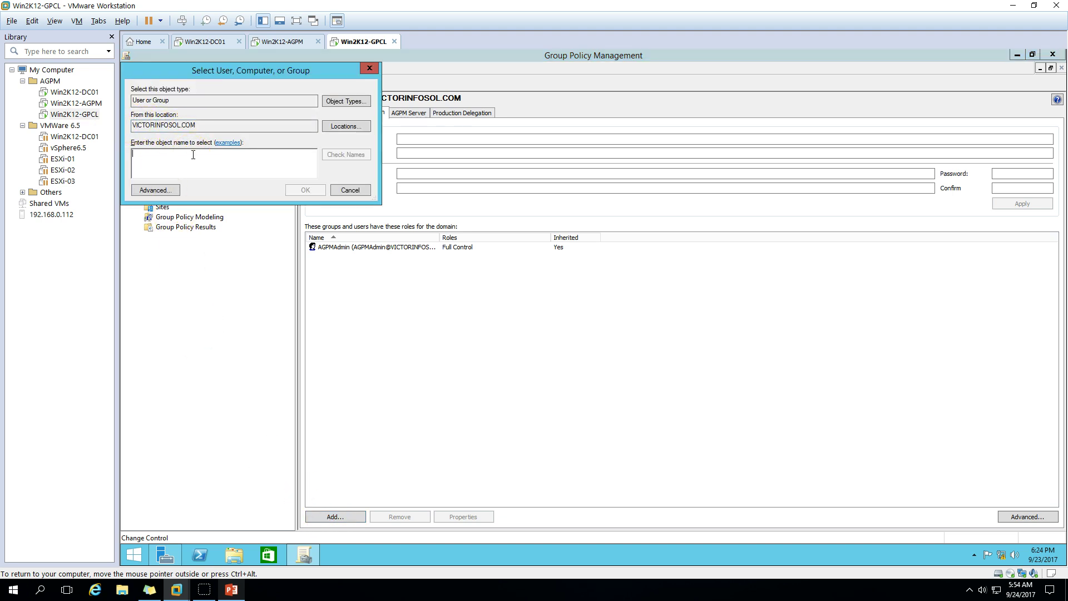
pyautogui.write('user01')
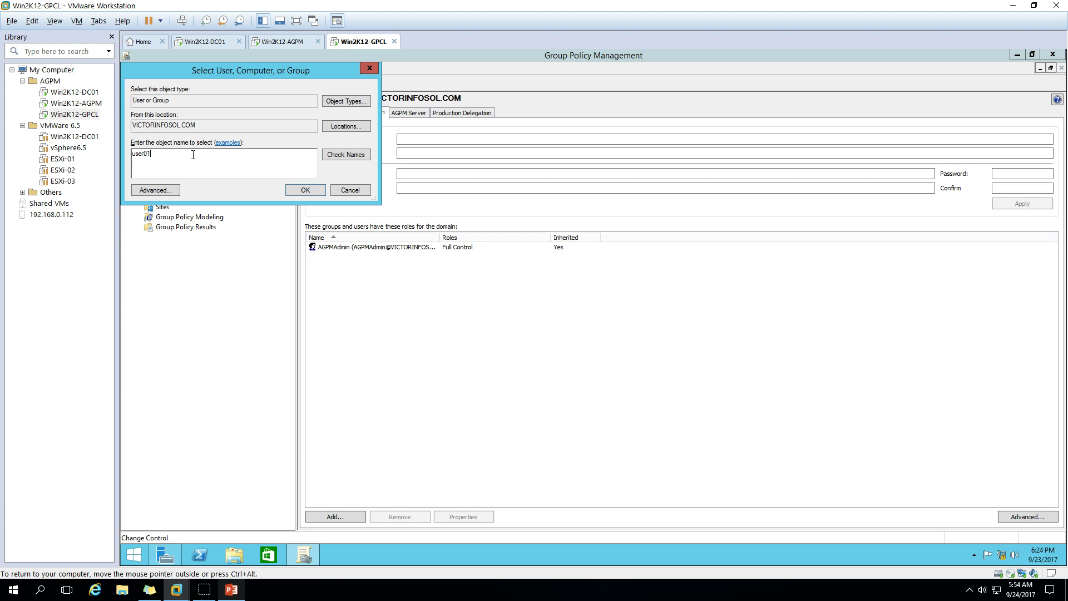
pyautogui.click(340, 158)
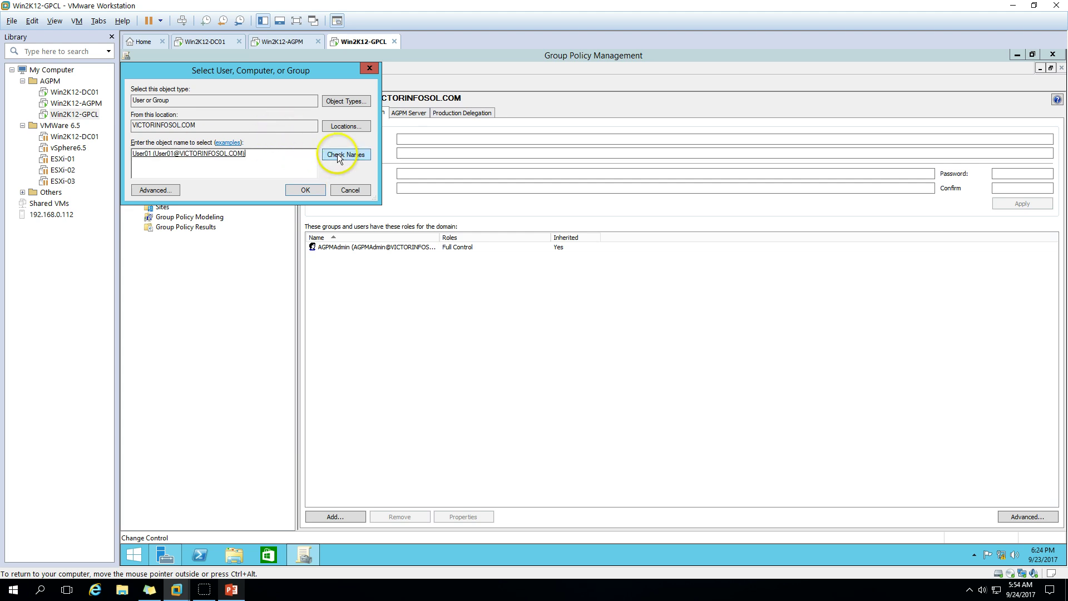
pyautogui.click(303, 189)
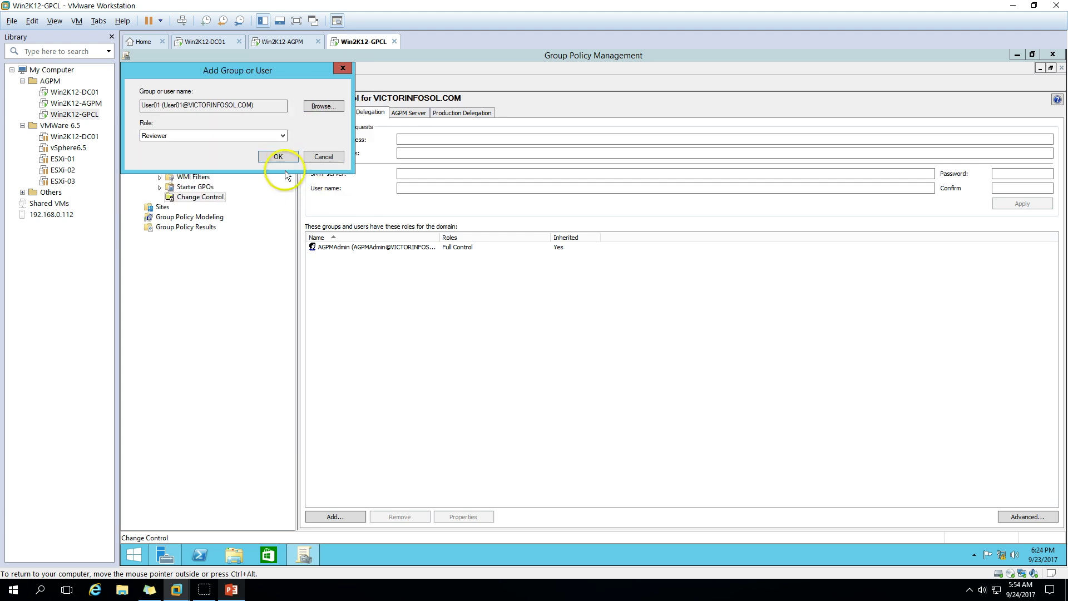
pyautogui.click(236, 136)
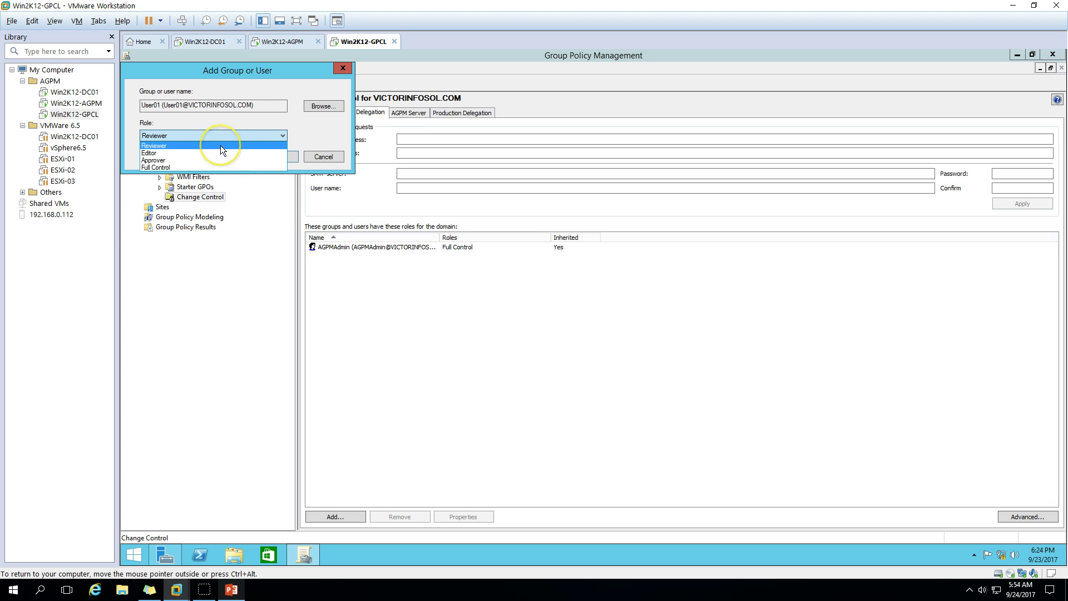
pyautogui.click(221, 145)
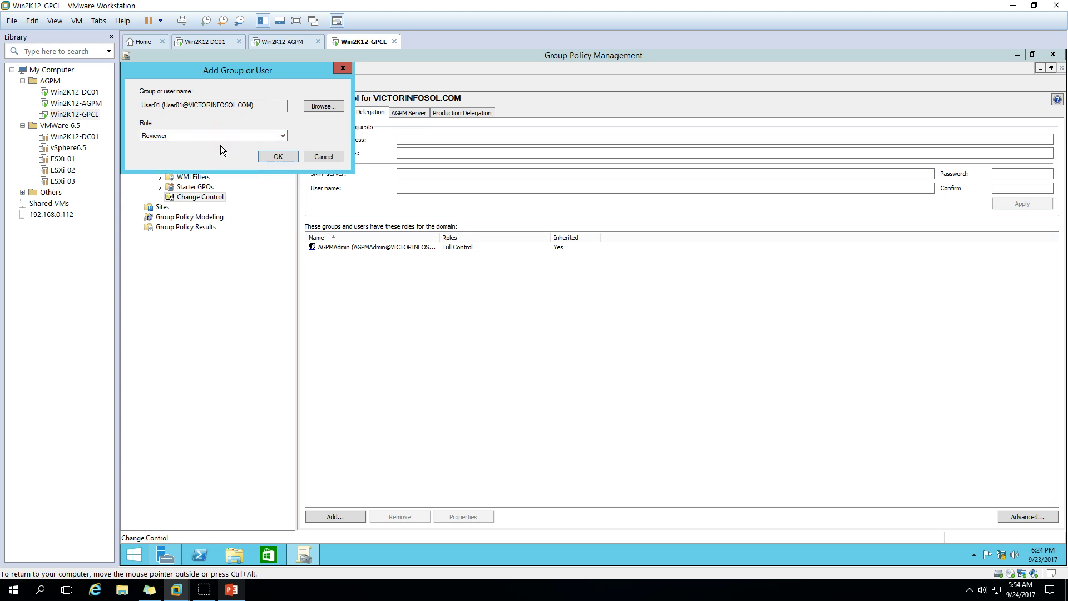
pyautogui.click(278, 158)
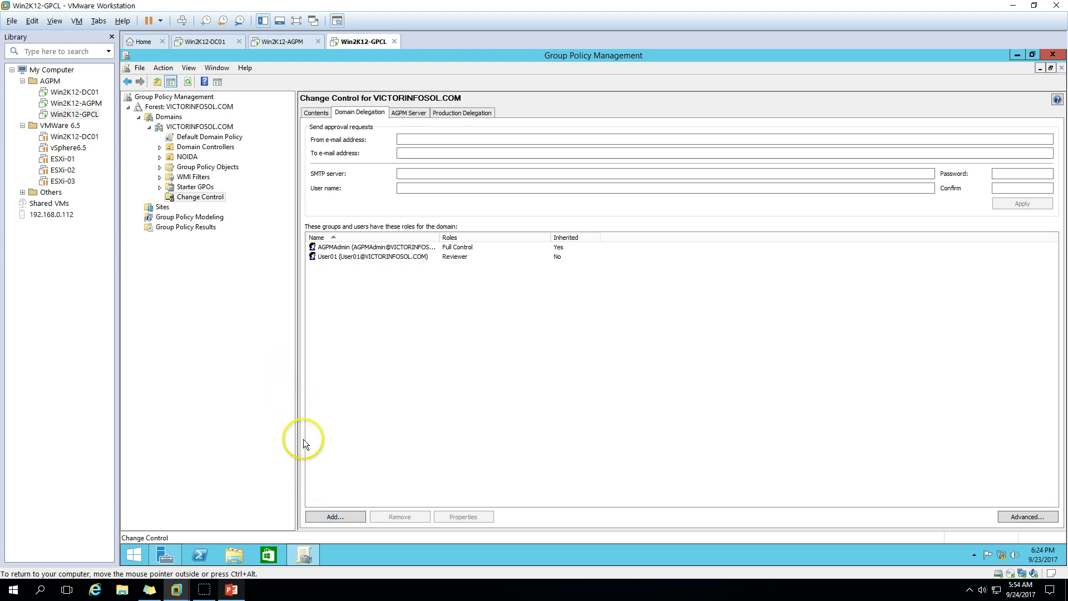
# Add user02 to the domain delegation list with the Editor role
pyautogui.click(334, 517)
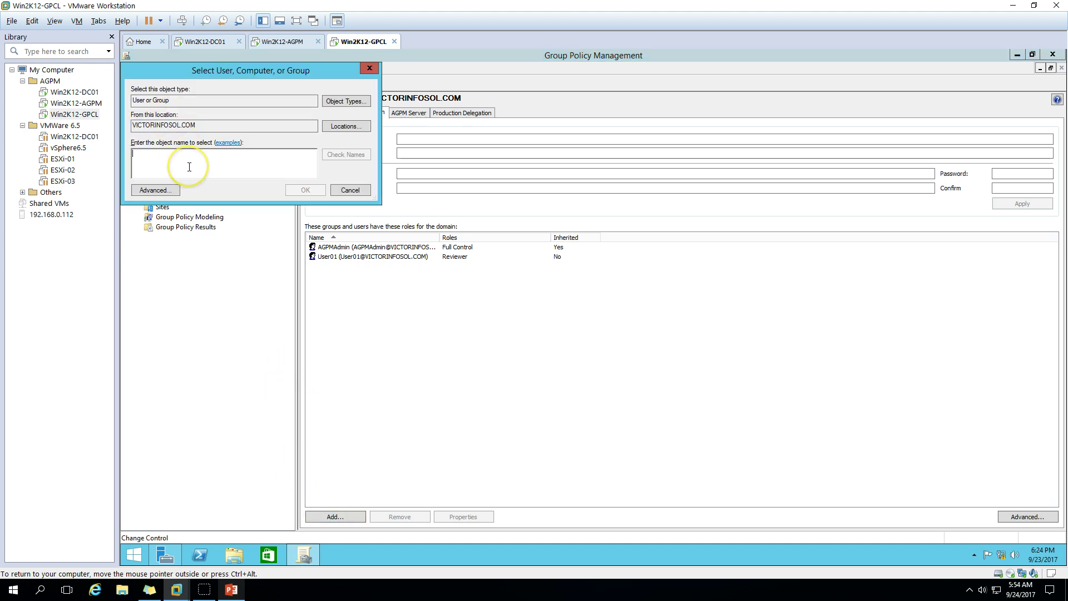
pyautogui.write('user02')
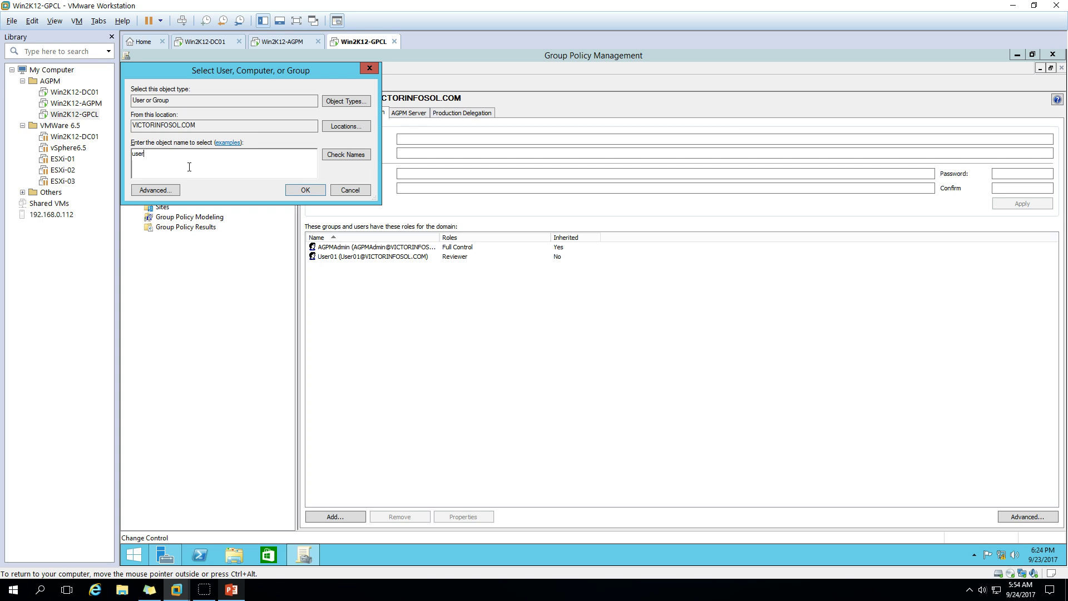
pyautogui.click(350, 160)
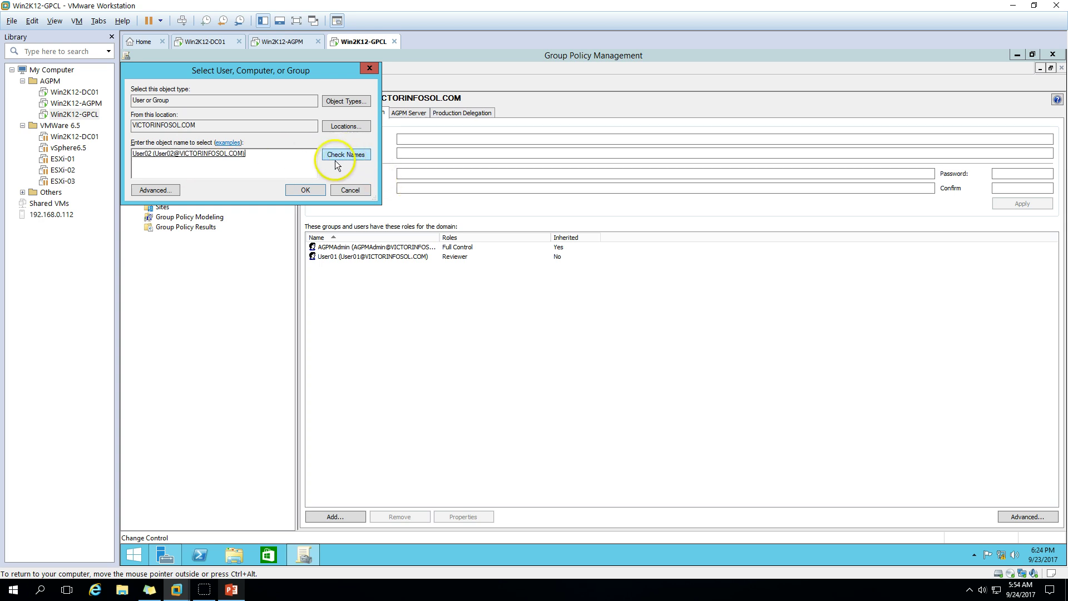
pyautogui.click(306, 189)
pyautogui.click(206, 141)
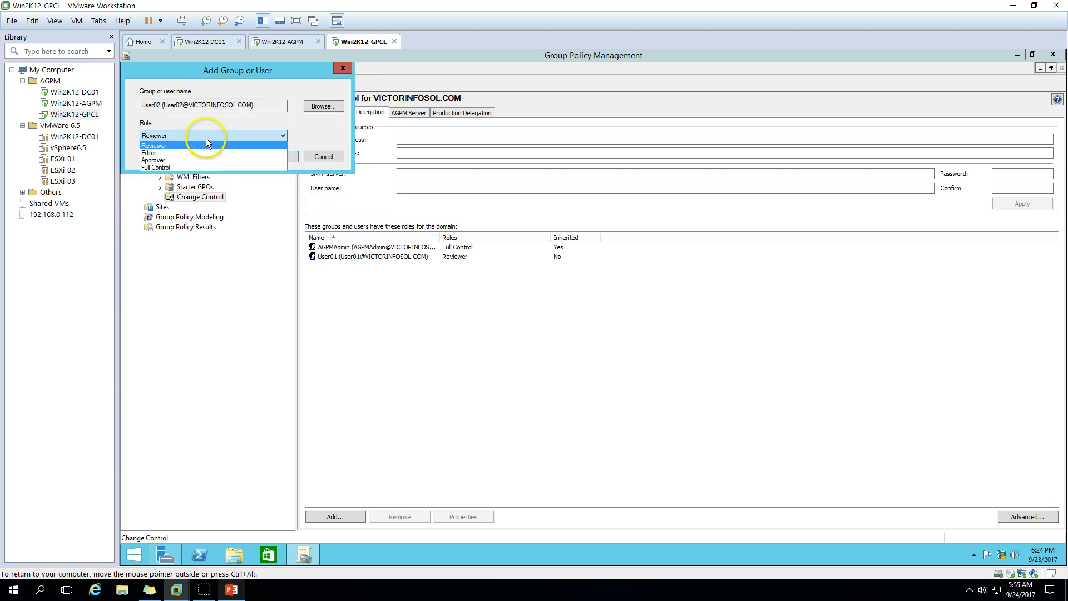
pyautogui.click(197, 153)
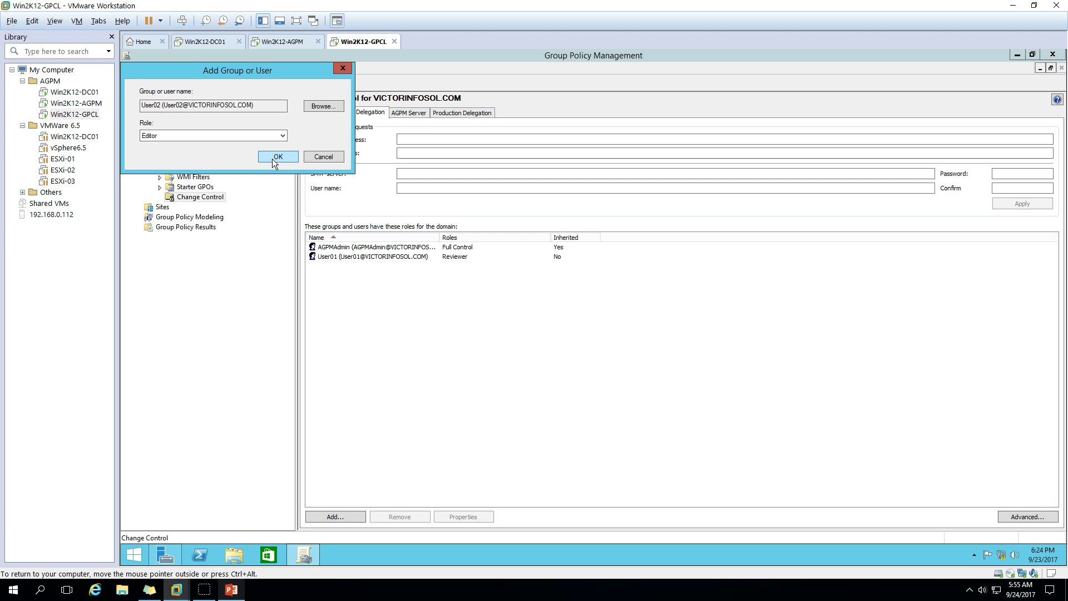
pyautogui.click(276, 157)
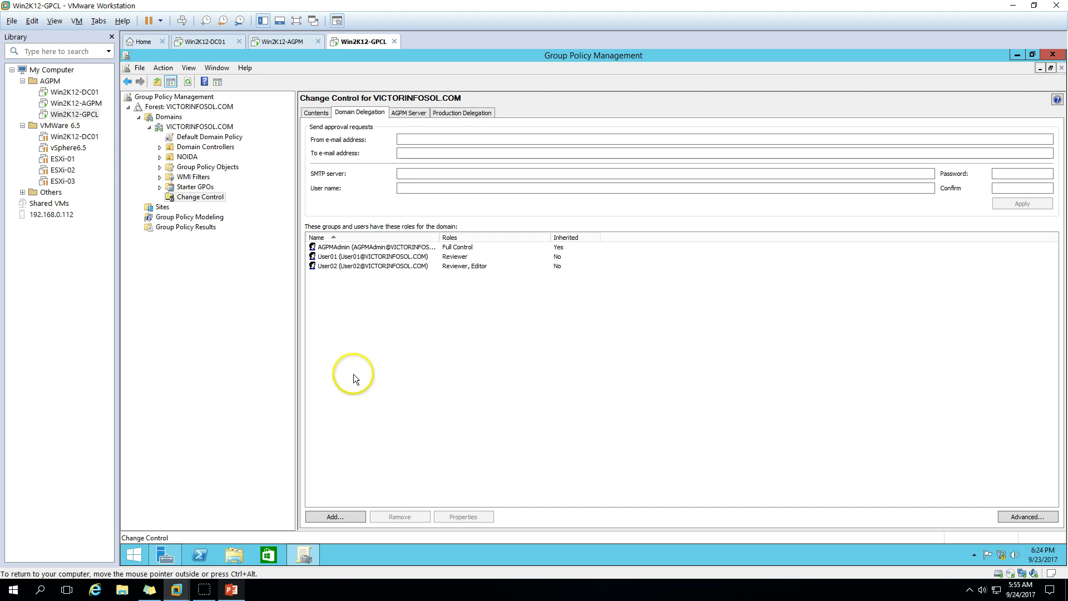
# Add user03 to the domain delegation list with the Approver role
pyautogui.click(333, 516)
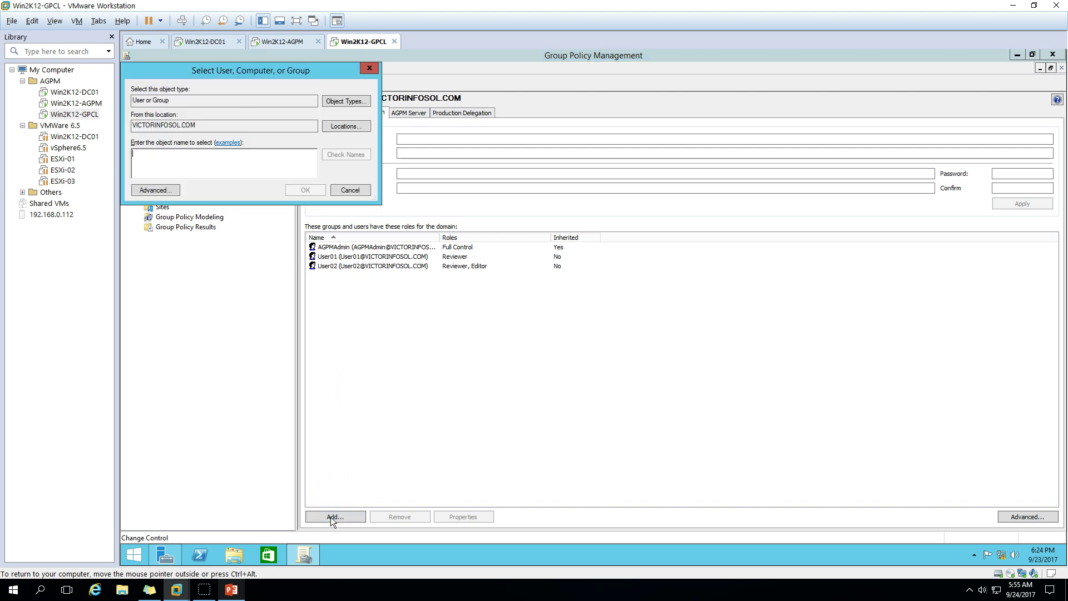
pyautogui.click(209, 166)
pyautogui.write('u')
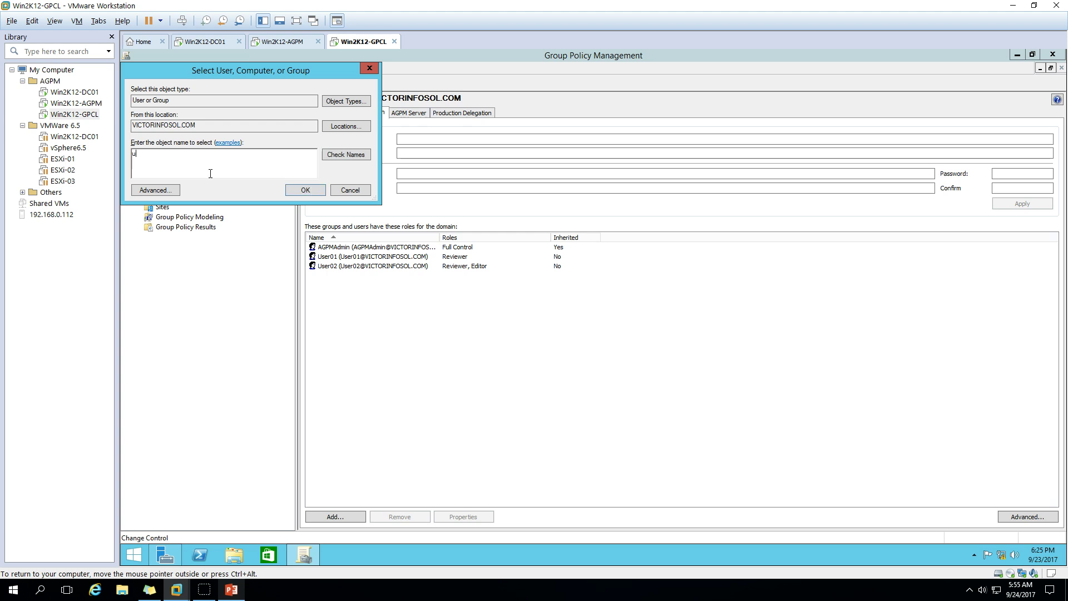
pyautogui.write('ser023')
pyautogui.press('BackSpace')
pyautogui.press('BackSpace')
pyautogui.write('3')
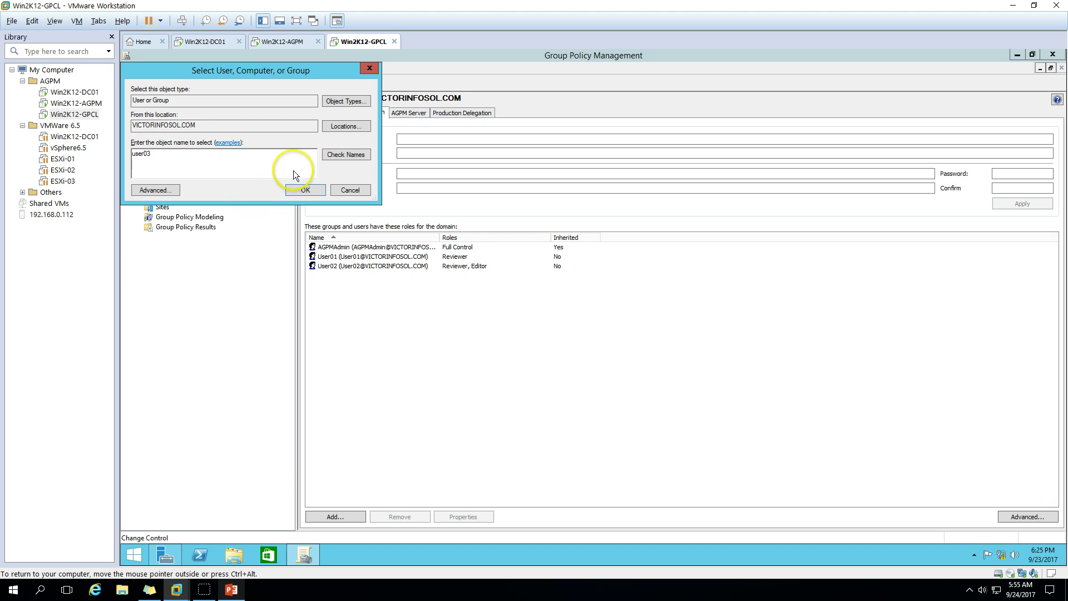
pyautogui.click(346, 155)
pyautogui.click(306, 189)
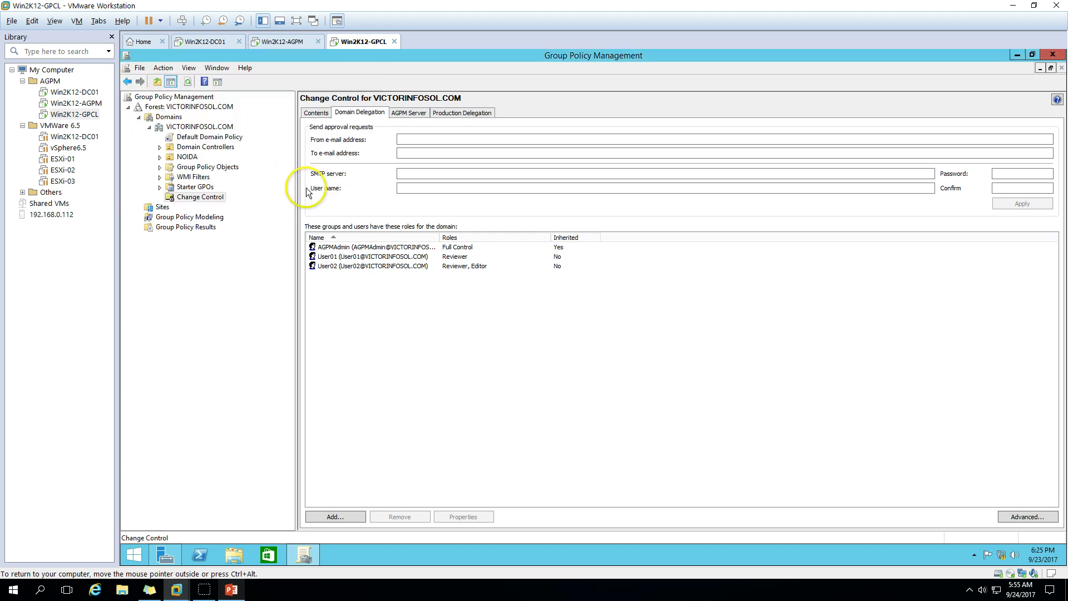
pyautogui.click(222, 138)
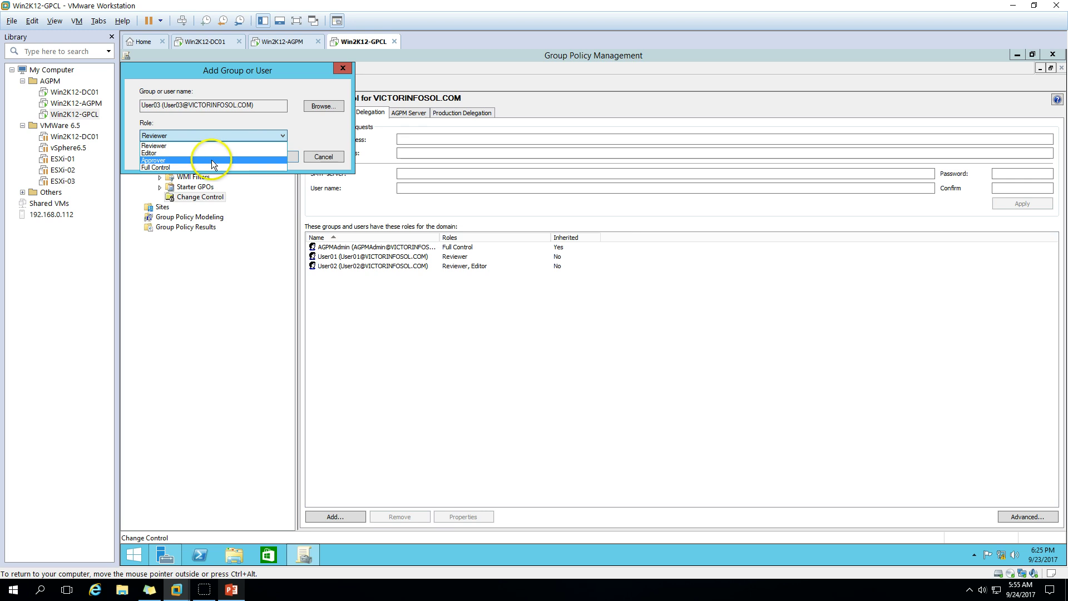
pyautogui.click(211, 159)
pyautogui.click(276, 156)
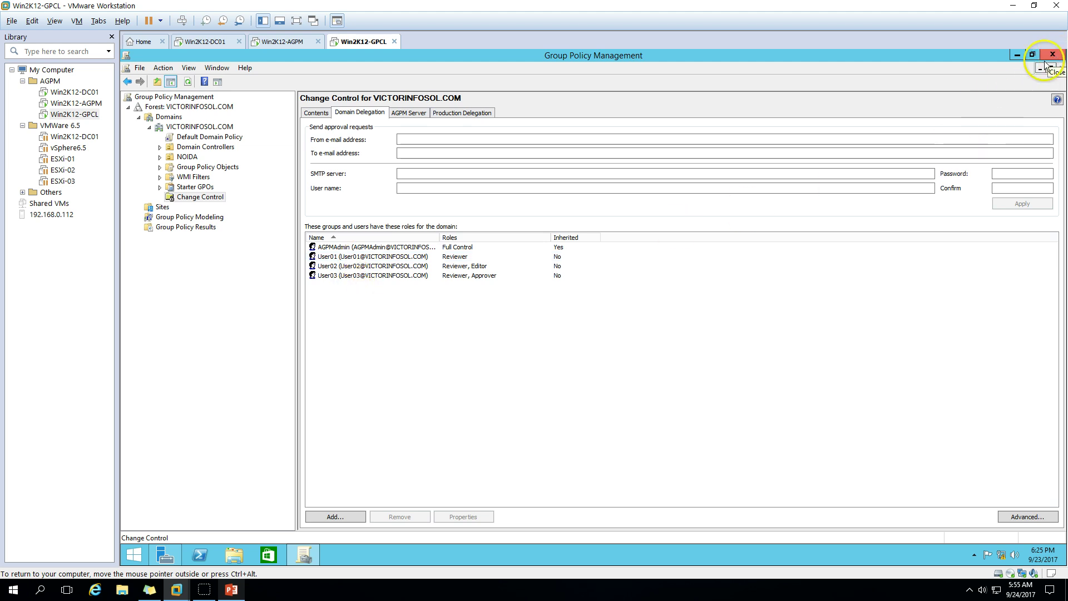
# Sign out of Win2K12-GPCL from the Start menu, signing out despite open apps
pyautogui.rightClick(134, 555)
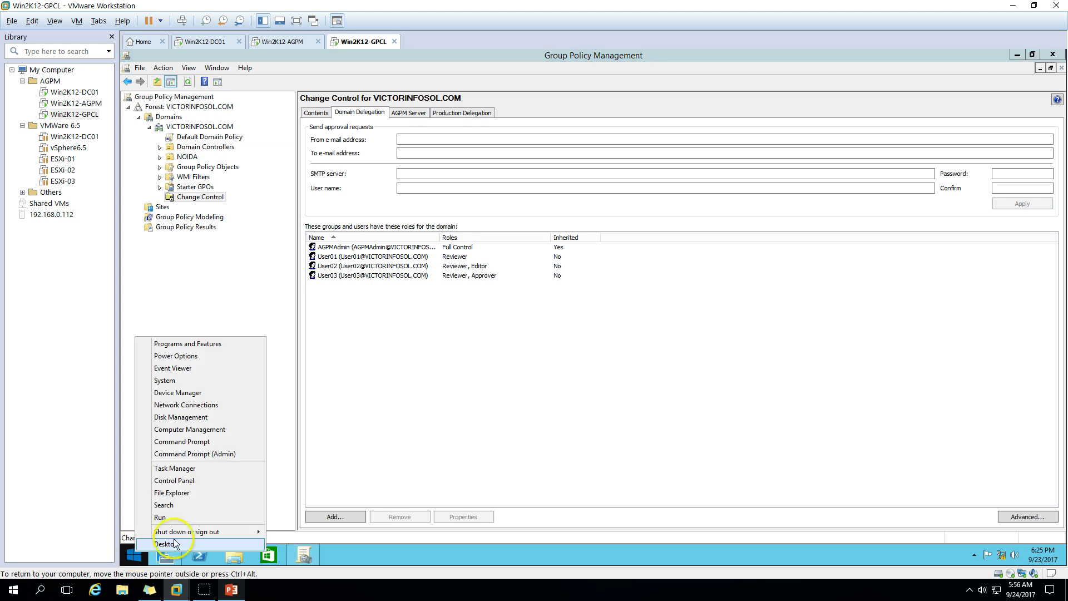
pyautogui.moveTo(206, 532)
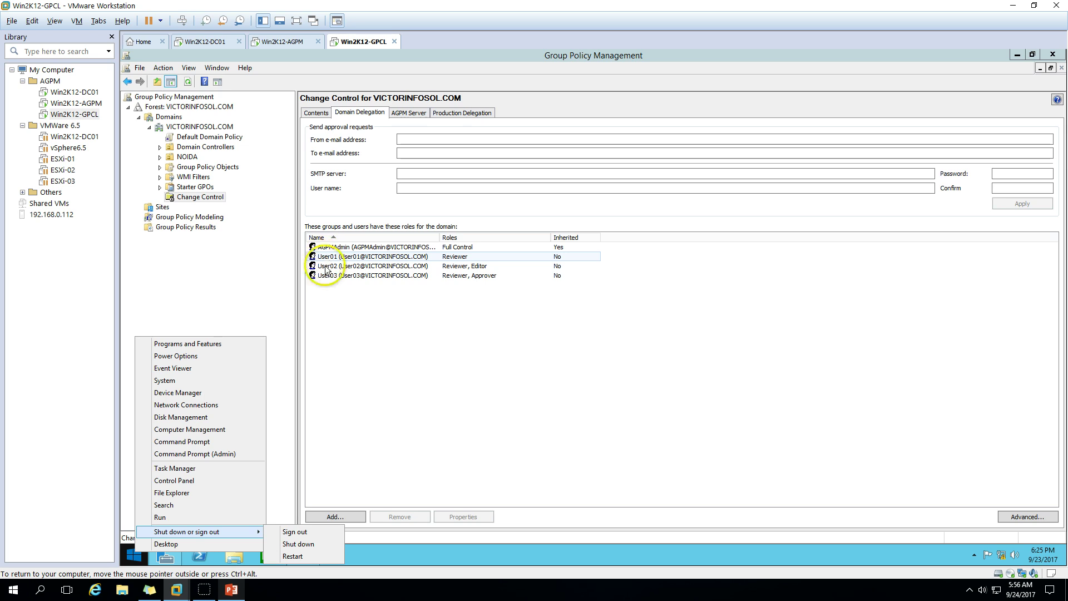
pyautogui.click(292, 533)
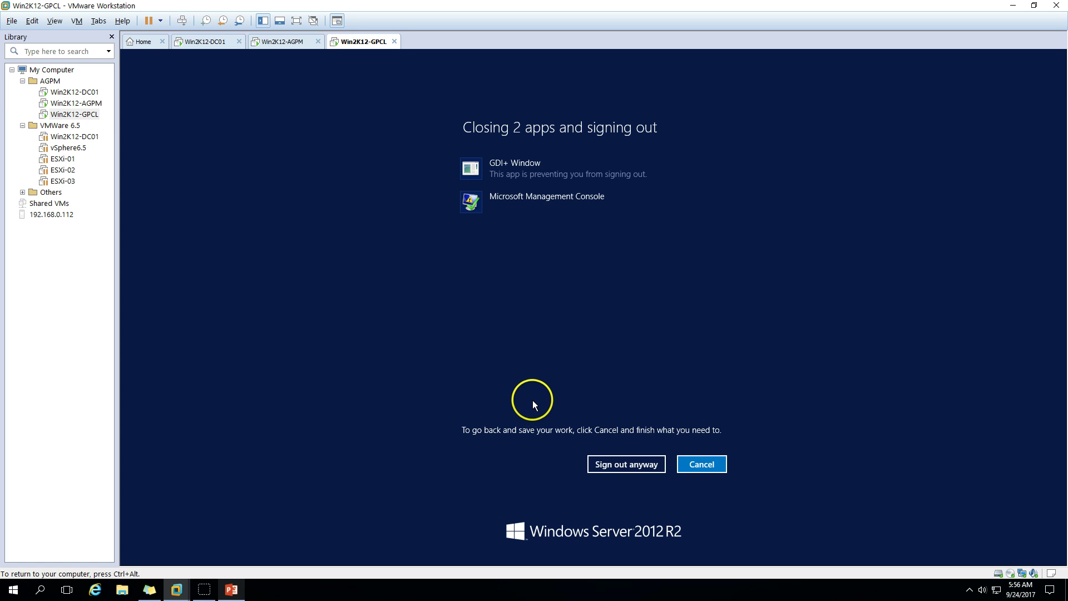
pyautogui.click(632, 465)
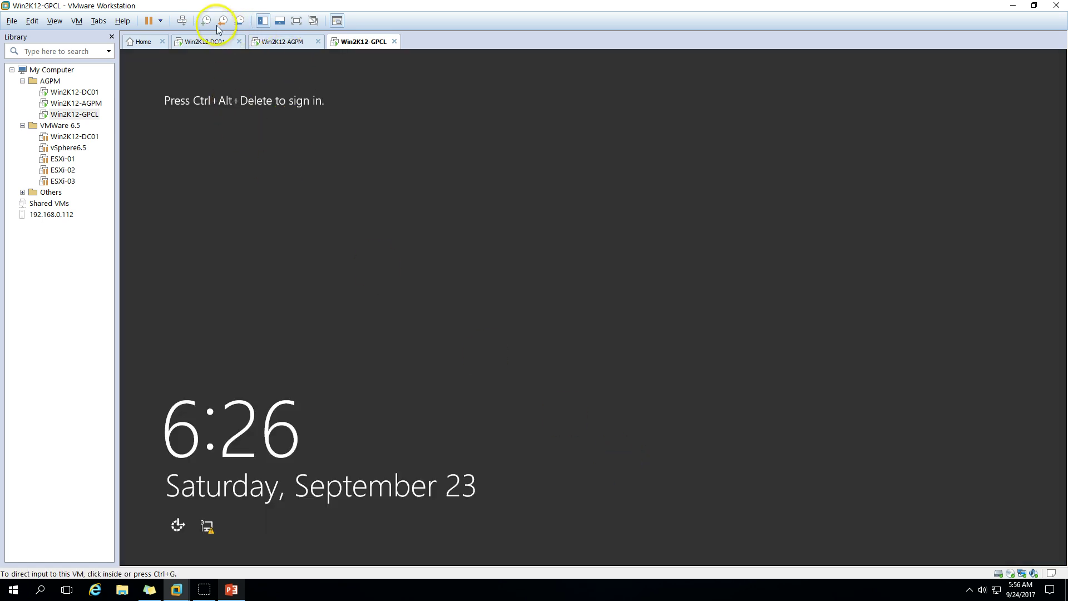
# Sign in to GPCL as Other user user01 with its password
pyautogui.click(181, 20)
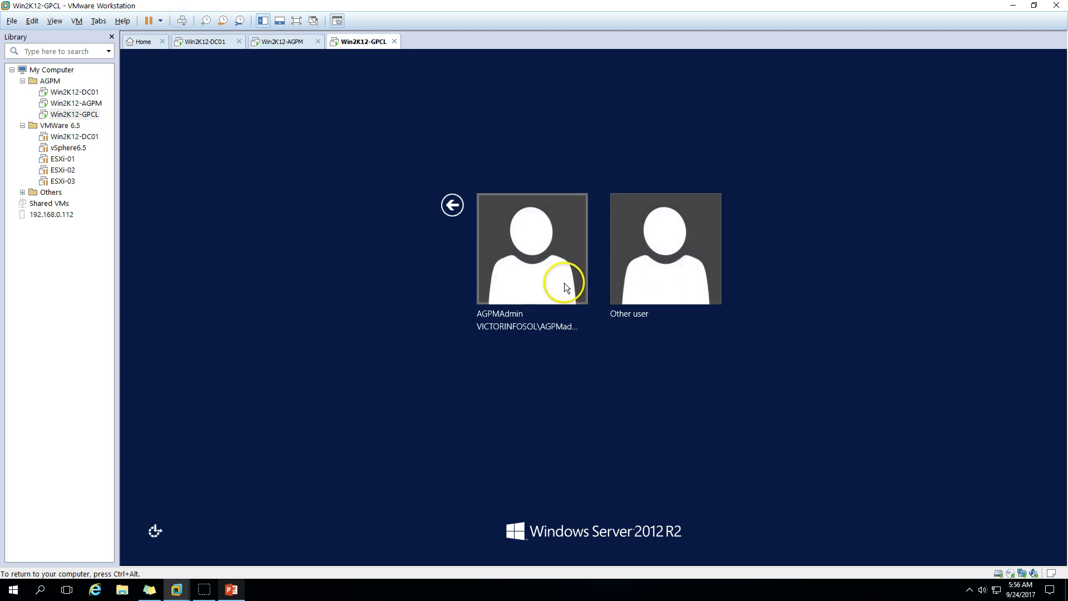
pyautogui.click(660, 269)
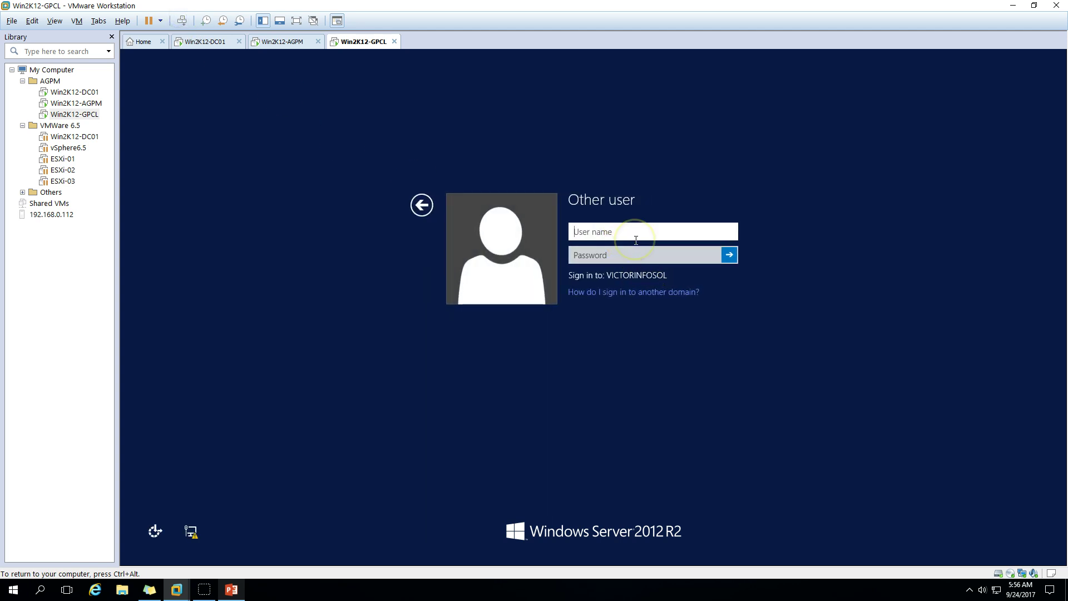
pyautogui.write('user')
pyautogui.press('Tab')
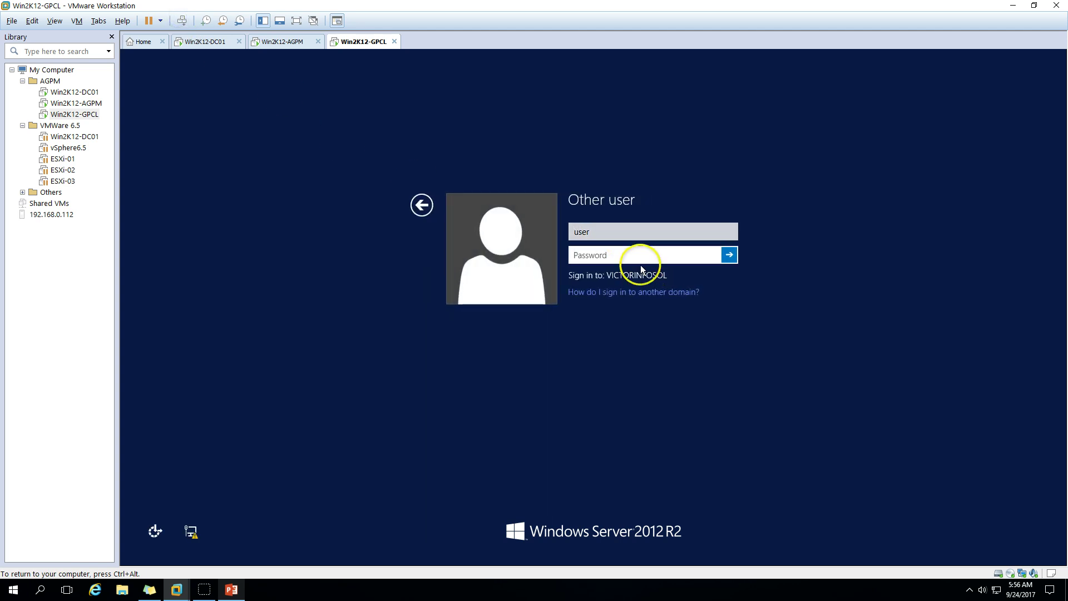
pyautogui.click(626, 238)
pyautogui.write('01')
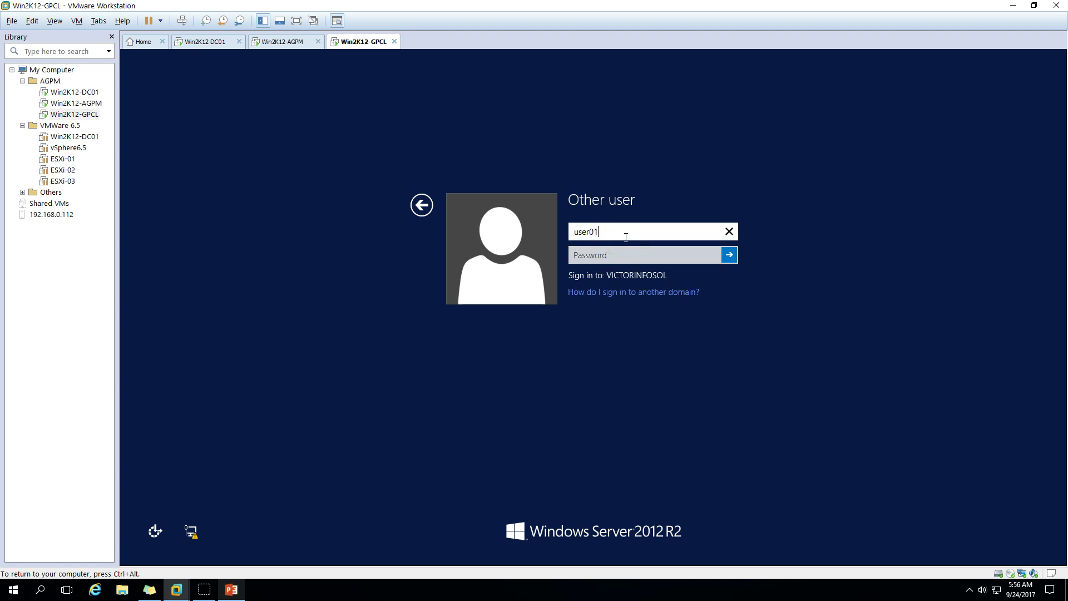
pyautogui.press('Tab')
pyautogui.write('Pa')
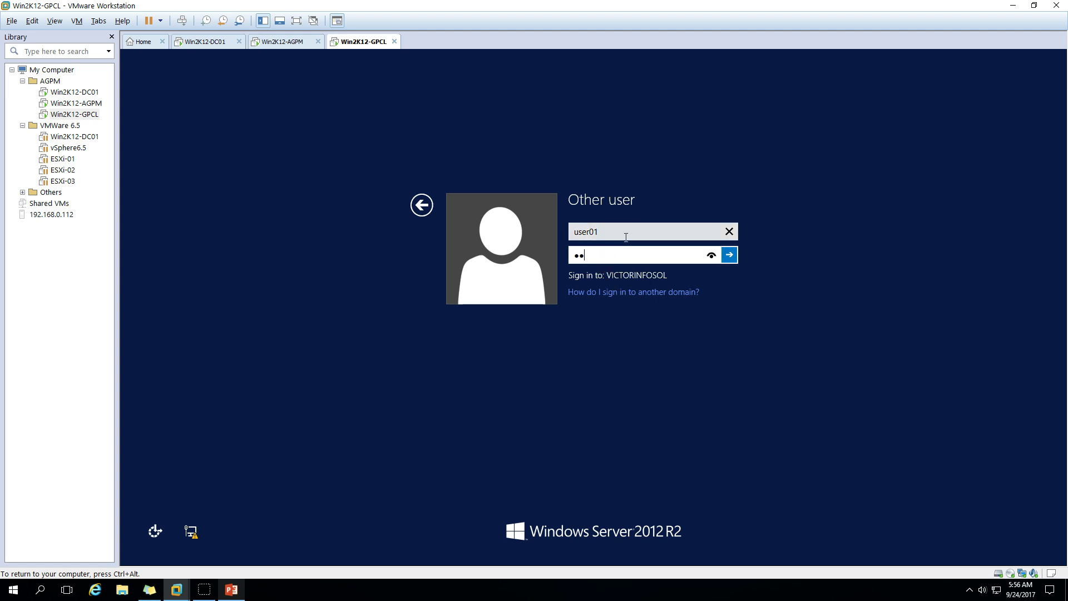
pyautogui.press('BackSpace')
pyautogui.press('BackSpace')
pyautogui.write('••••••••')
pyautogui.press('Return')
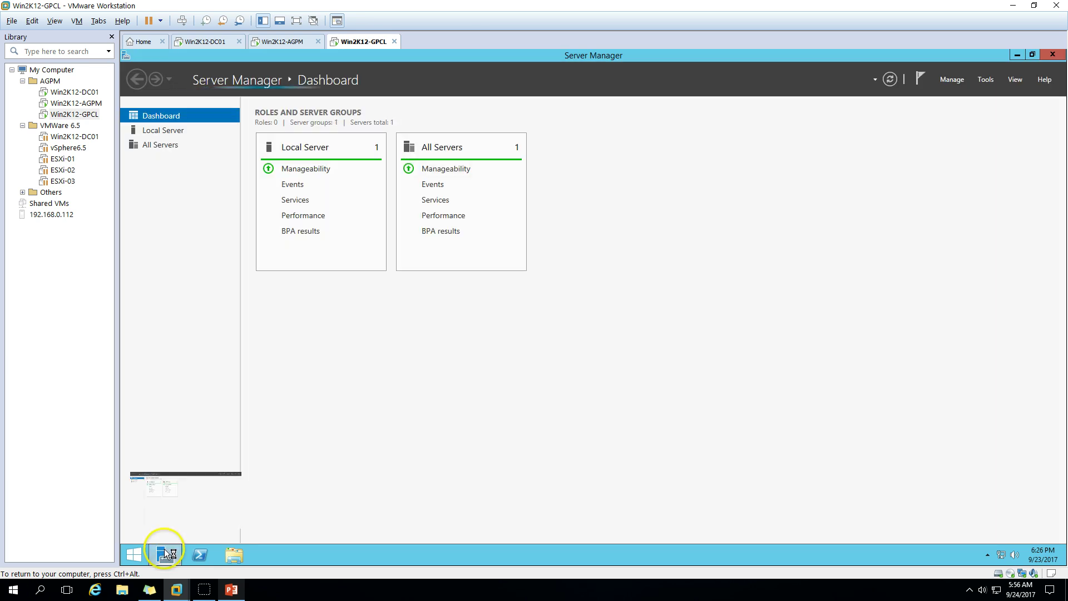
# Launch Group Policy Management from Server Manager Tools, maximize it, and expand Forest and Domains
pyautogui.click(986, 79)
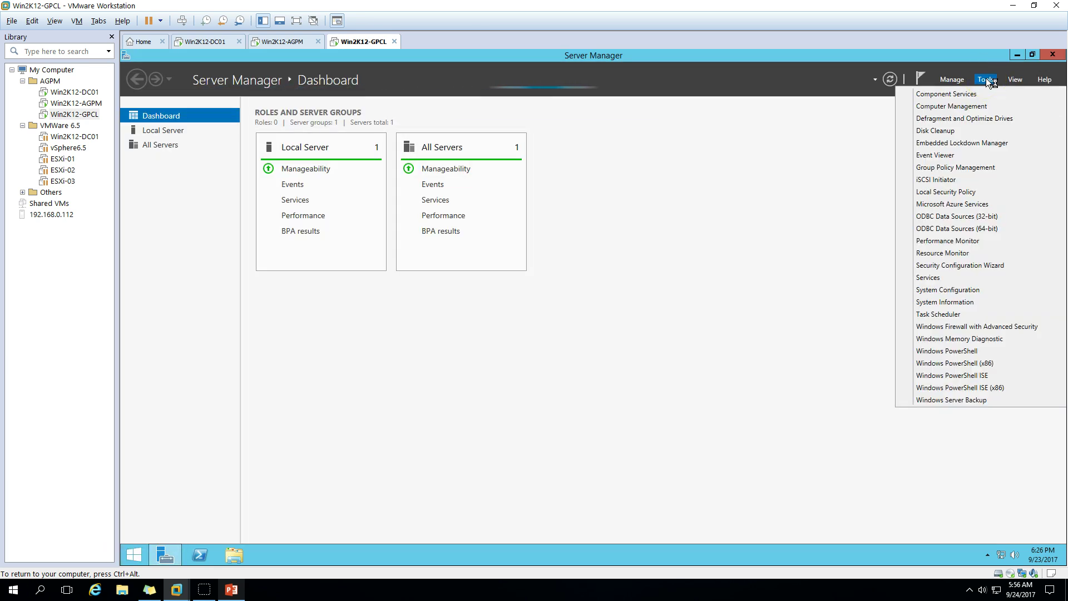
pyautogui.click(966, 167)
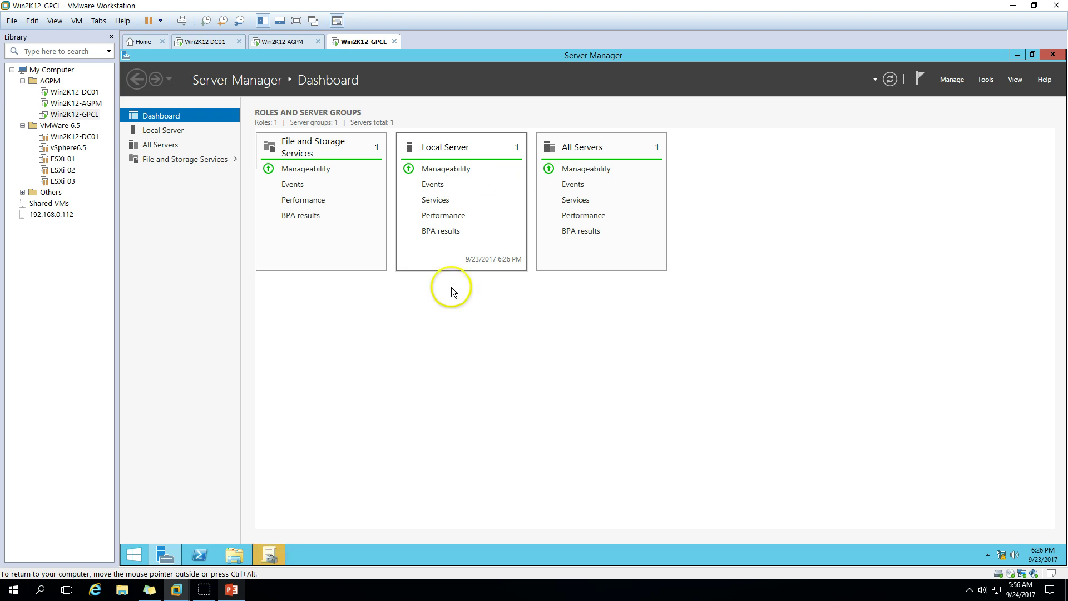
pyautogui.click(274, 556)
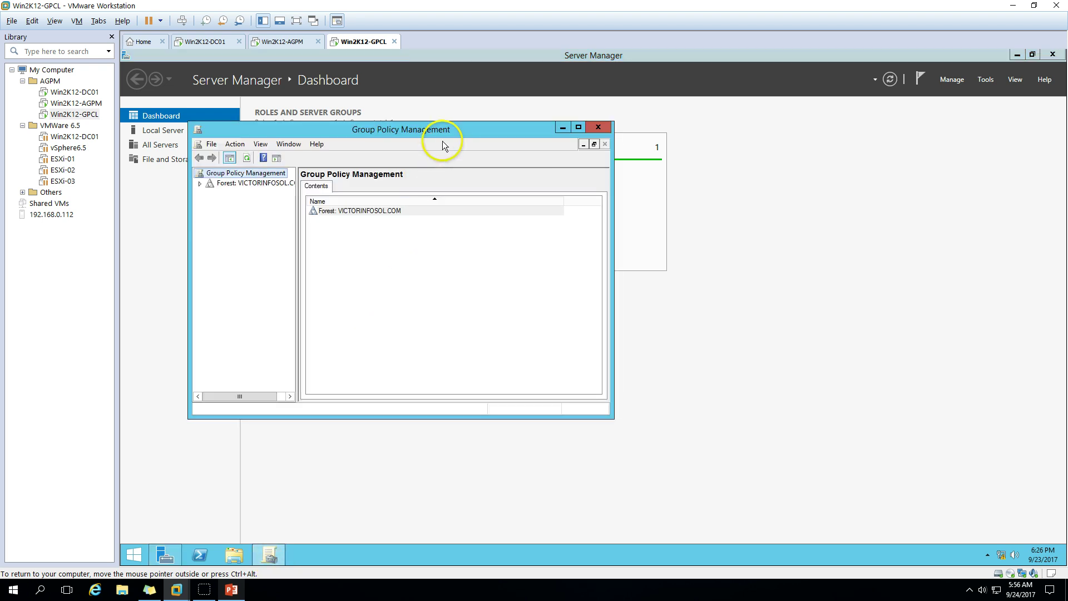
pyautogui.doubleClick(460, 130)
pyautogui.click(128, 107)
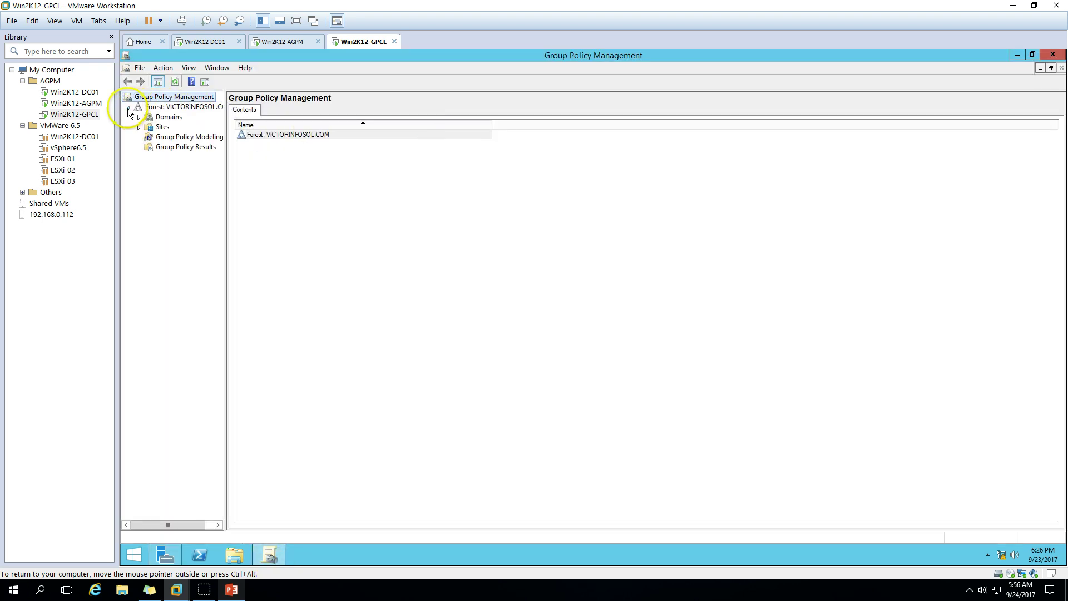
pyautogui.moveTo(225, 219); pyautogui.dragTo(226, 178)
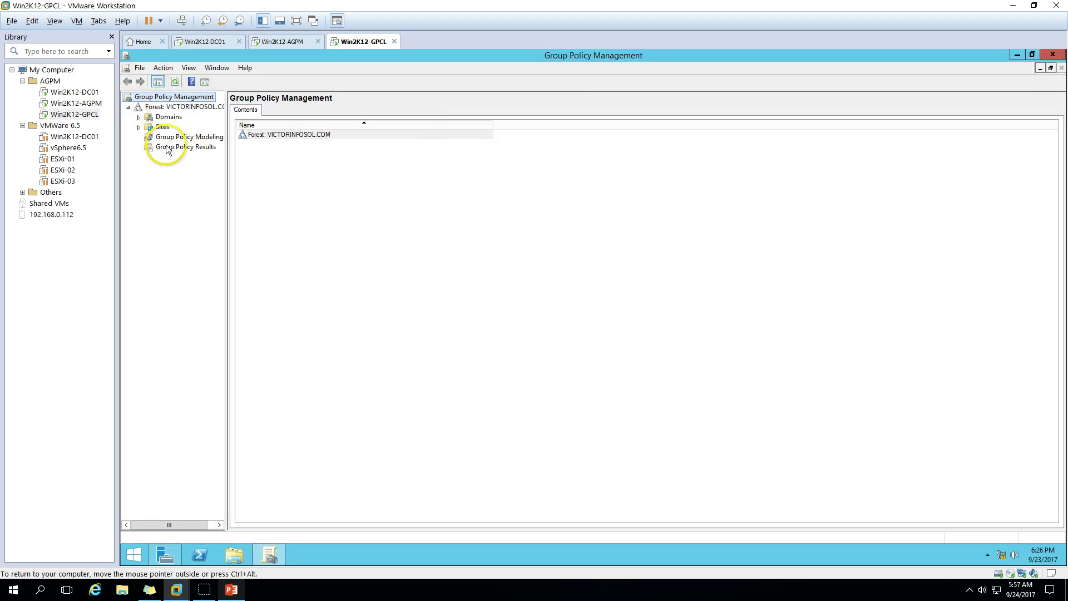
pyautogui.click(139, 118)
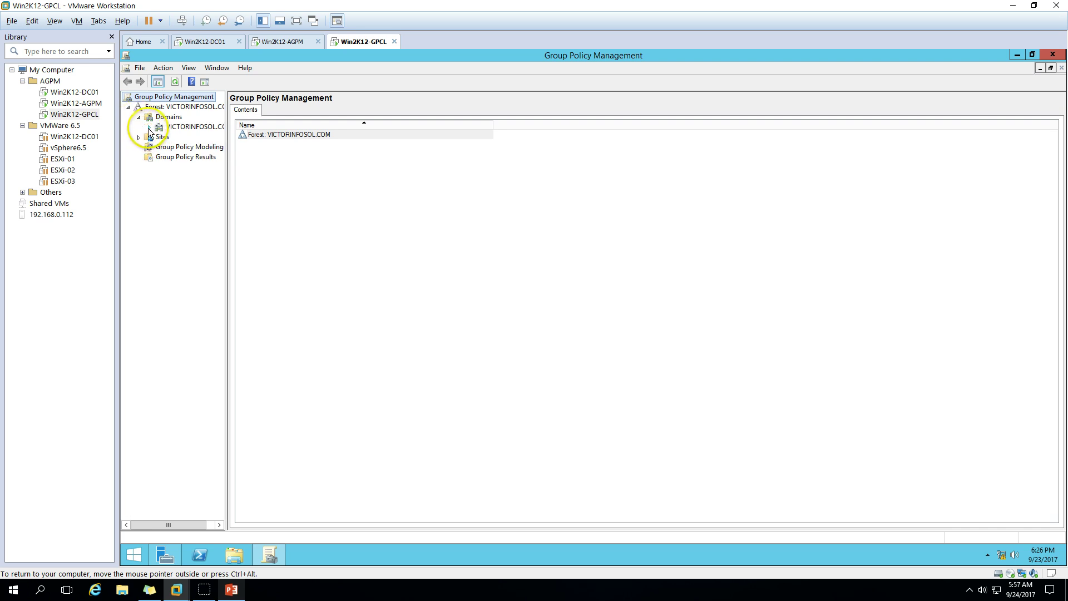
# Expand VICTORINFOSOL.COM and open its Change Control node
pyautogui.click(149, 127)
pyautogui.click(186, 198)
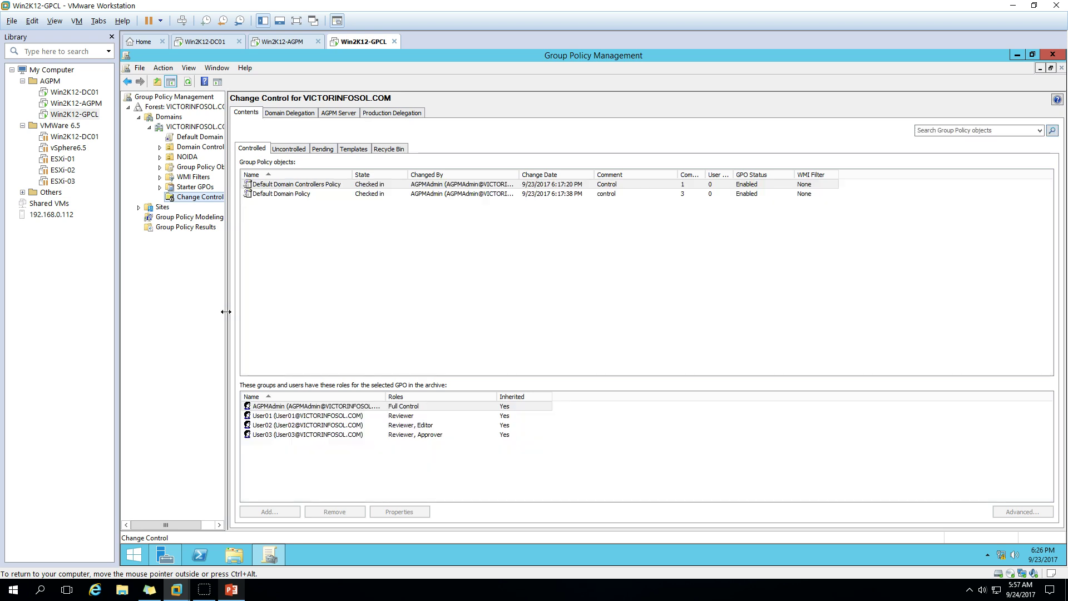
pyautogui.click(259, 337)
# Check Default Domain Controllers Policy and Default Domain Policy on the Controlled tab, both checked in
pyautogui.click(294, 185)
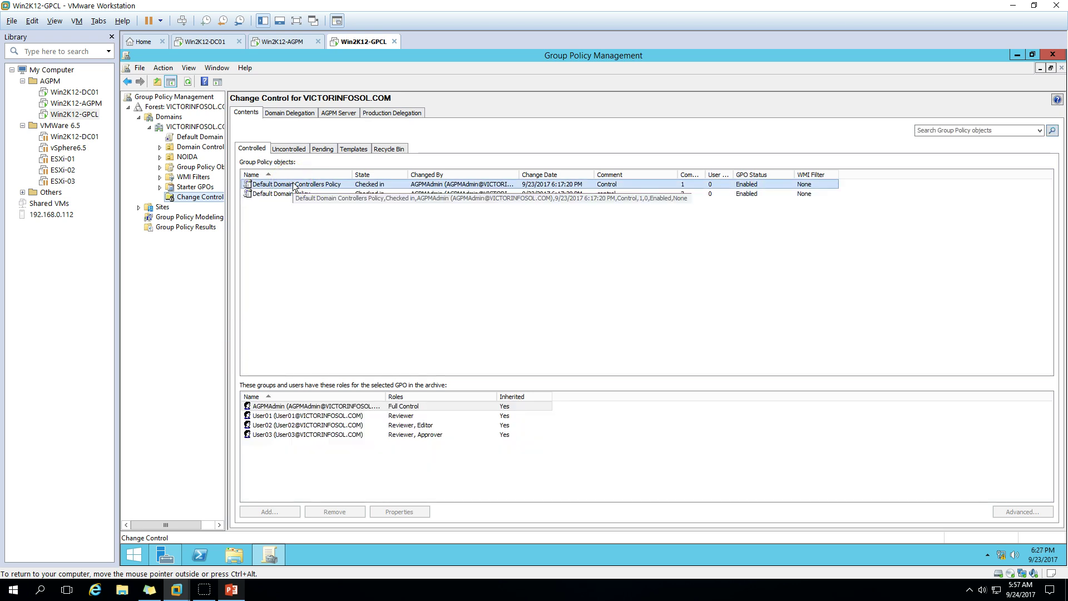
pyautogui.click(296, 195)
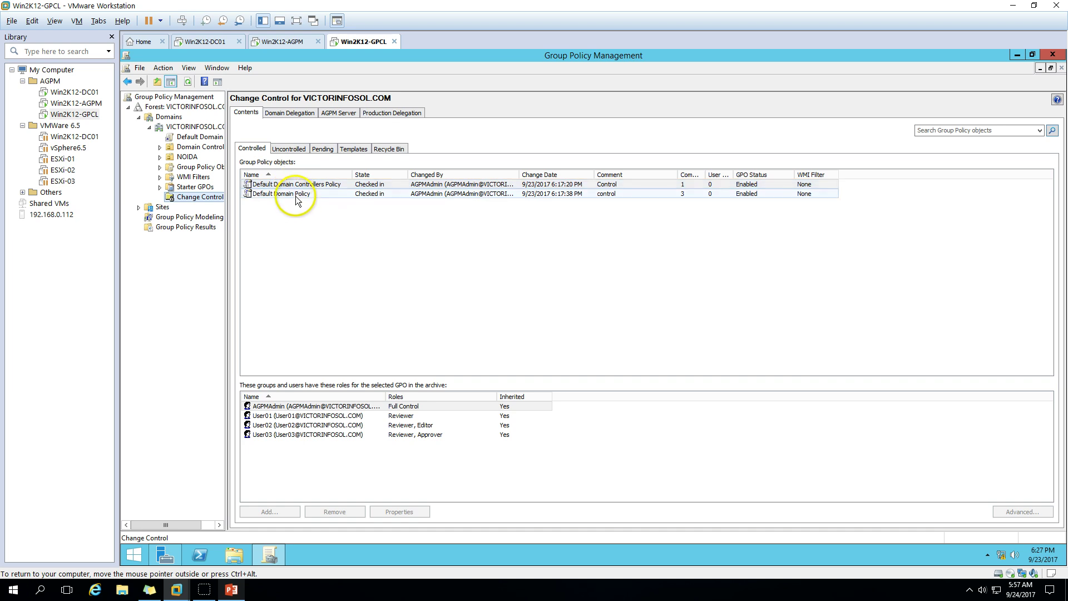
pyautogui.click(304, 231)
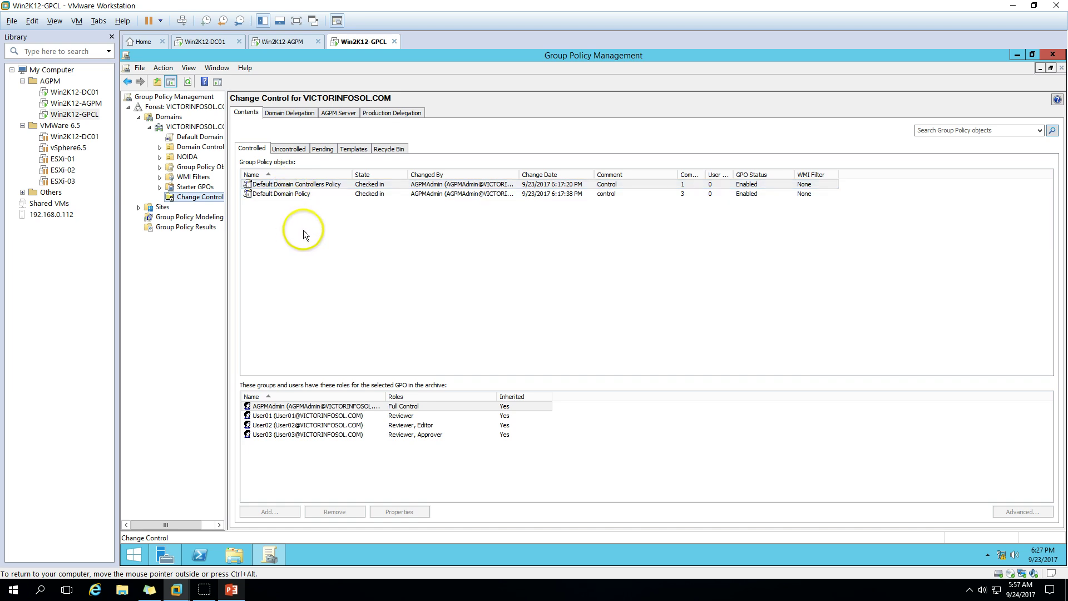
pyautogui.click(334, 194)
pyautogui.click(330, 187)
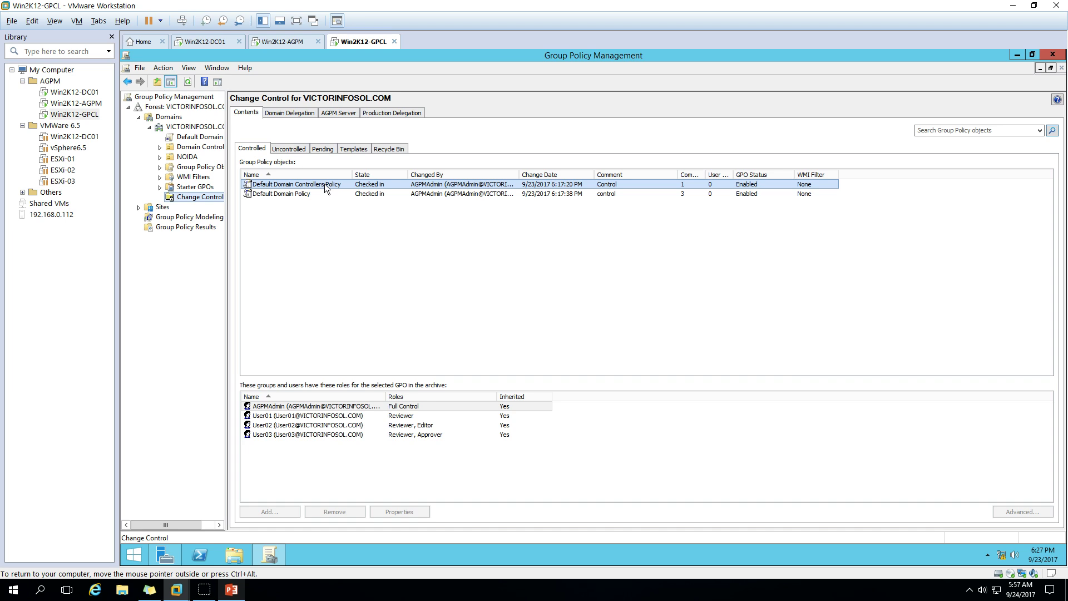
pyautogui.click(320, 186)
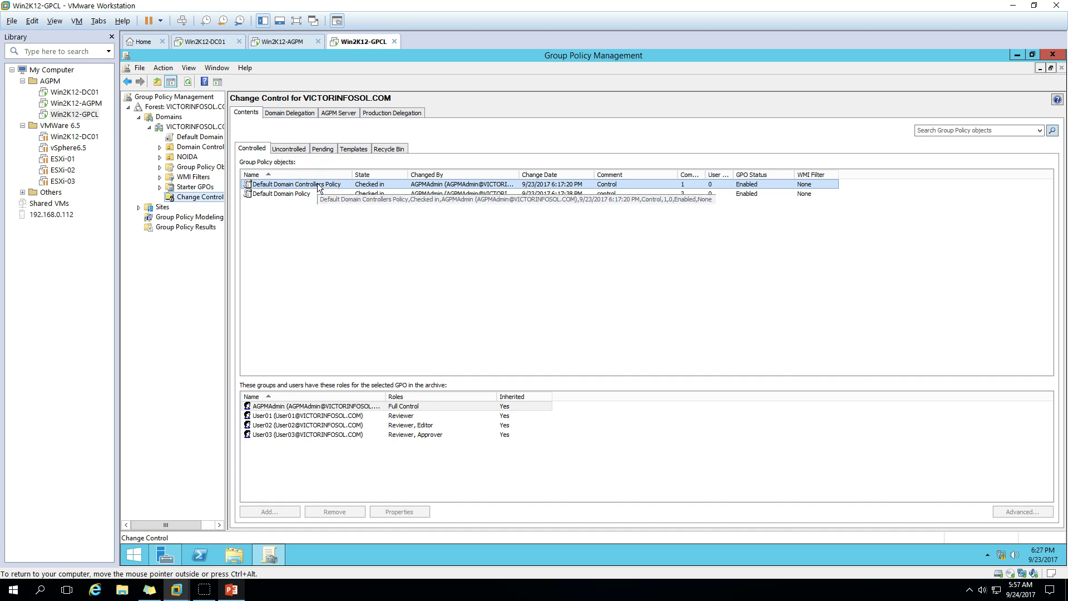
pyautogui.click(315, 186)
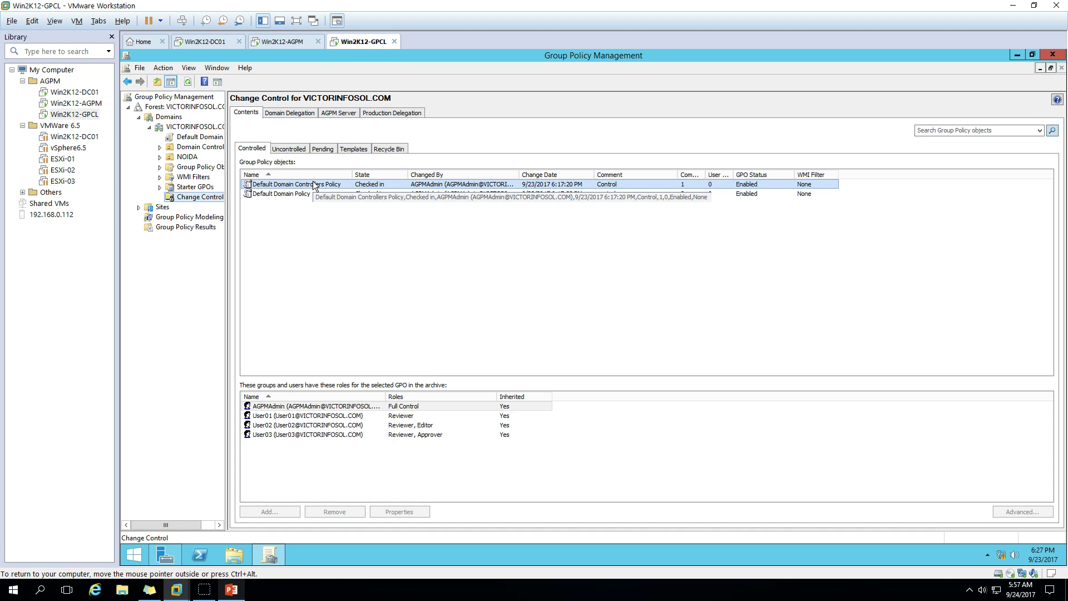
pyautogui.rightClick(329, 186)
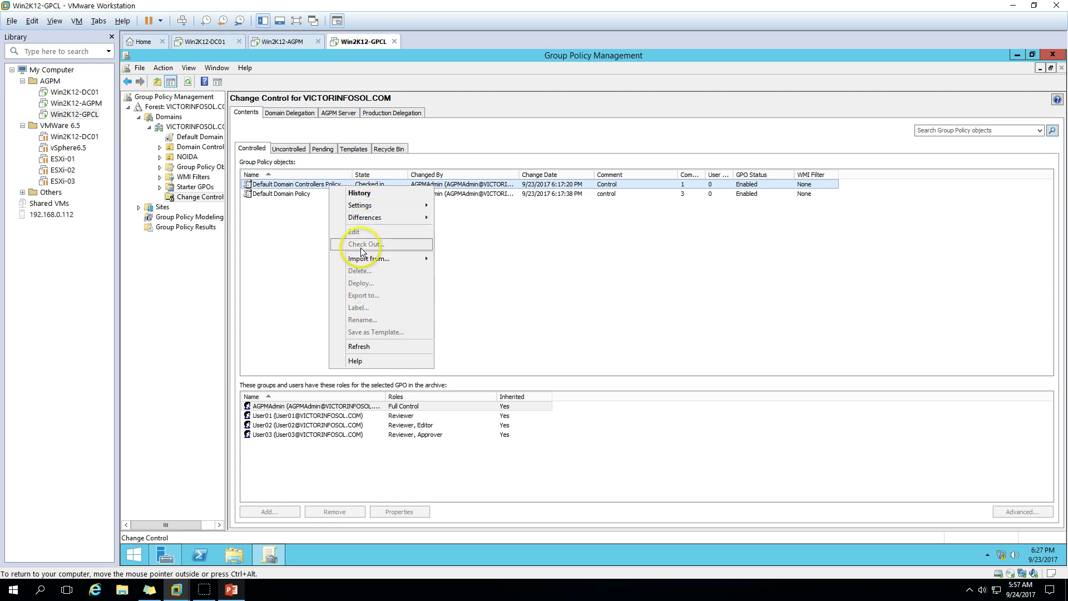
pyautogui.moveTo(361, 262)
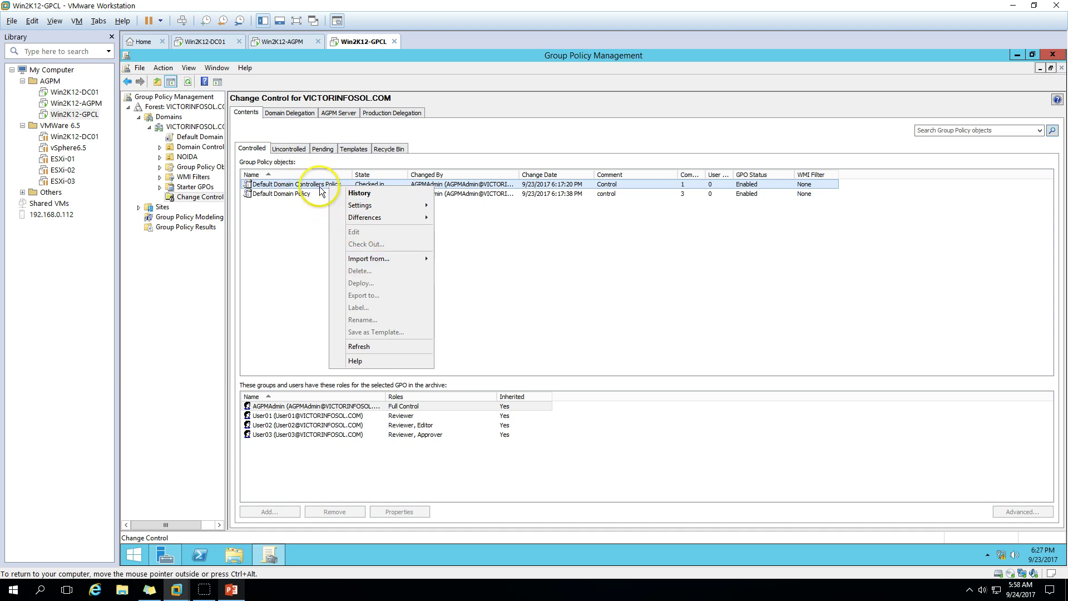
pyautogui.click(297, 213)
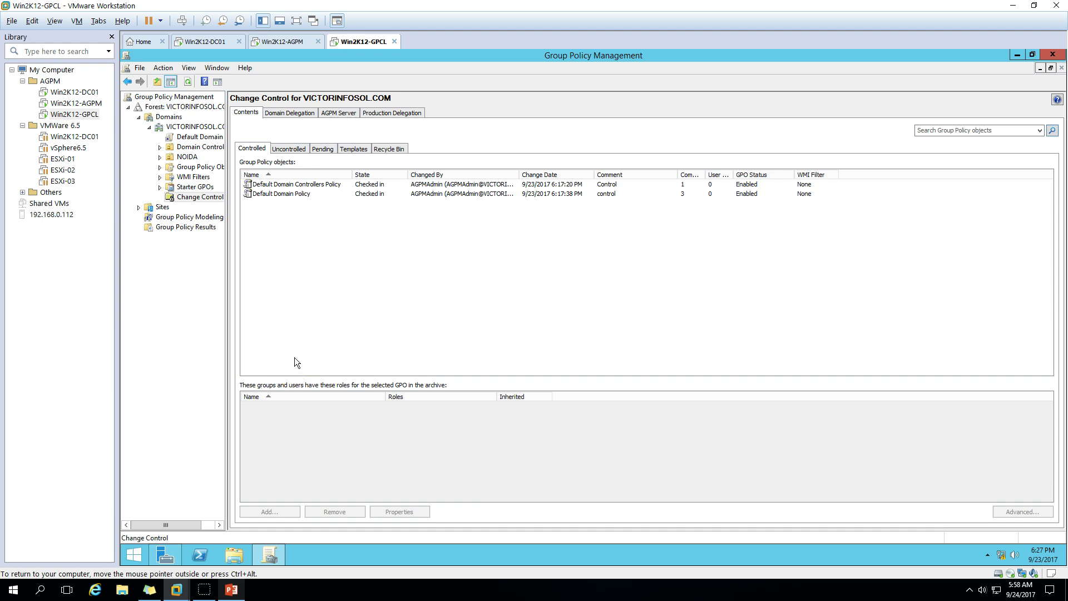
# Sign the reviewer out of GPCL via the Start button's Shut down or sign out menu
pyautogui.click(198, 413)
pyautogui.rightClick(133, 554)
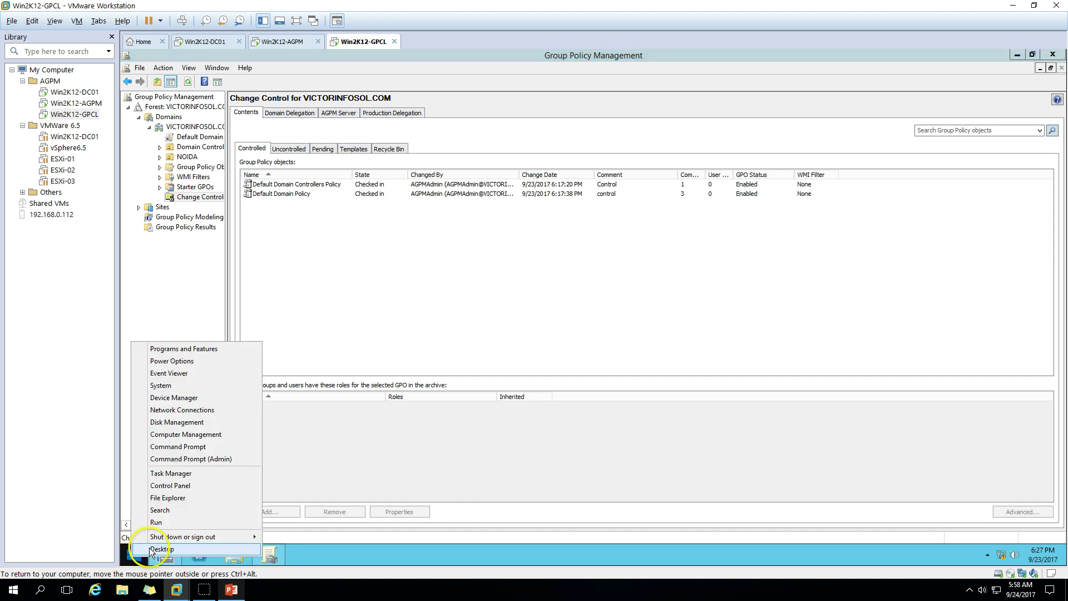
pyautogui.click(174, 538)
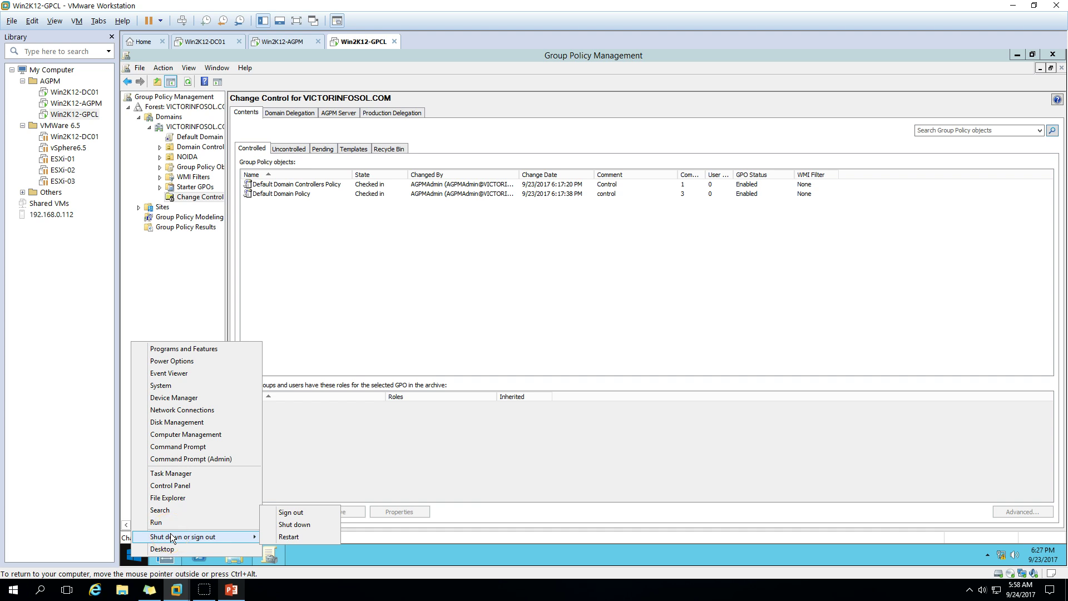
pyautogui.click(282, 511)
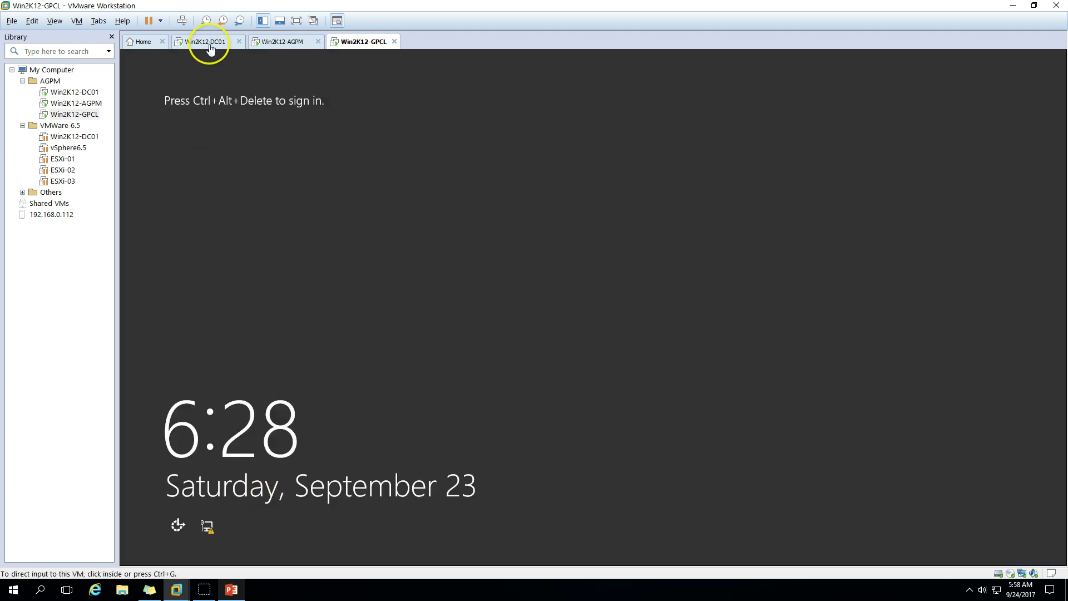
# Sign in to GPCL as Other user user02 with its password
pyautogui.click(580, 315)
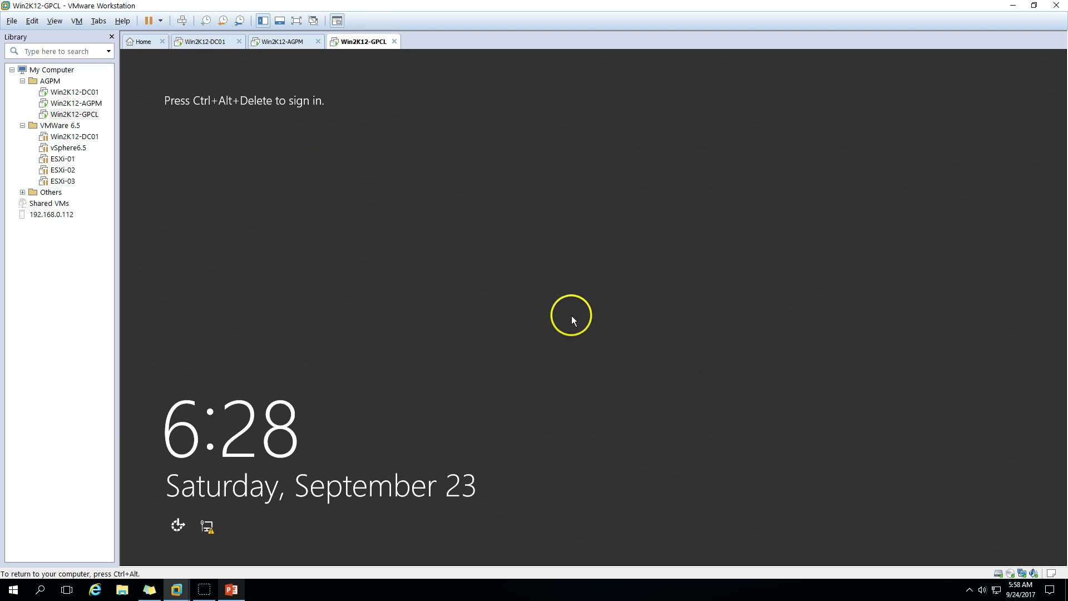
pyautogui.click(182, 21)
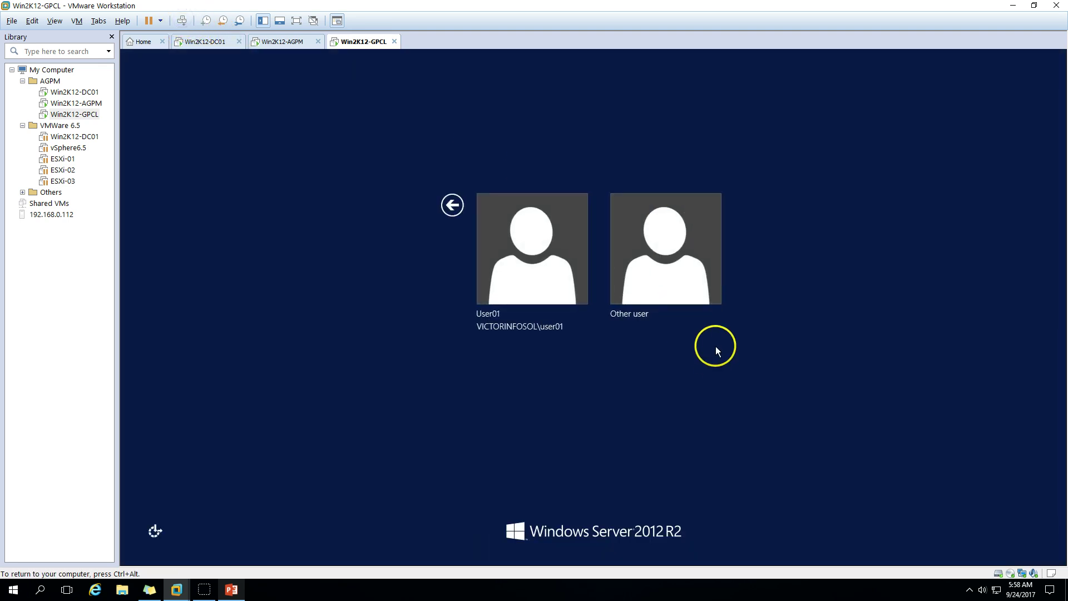
pyautogui.click(623, 264)
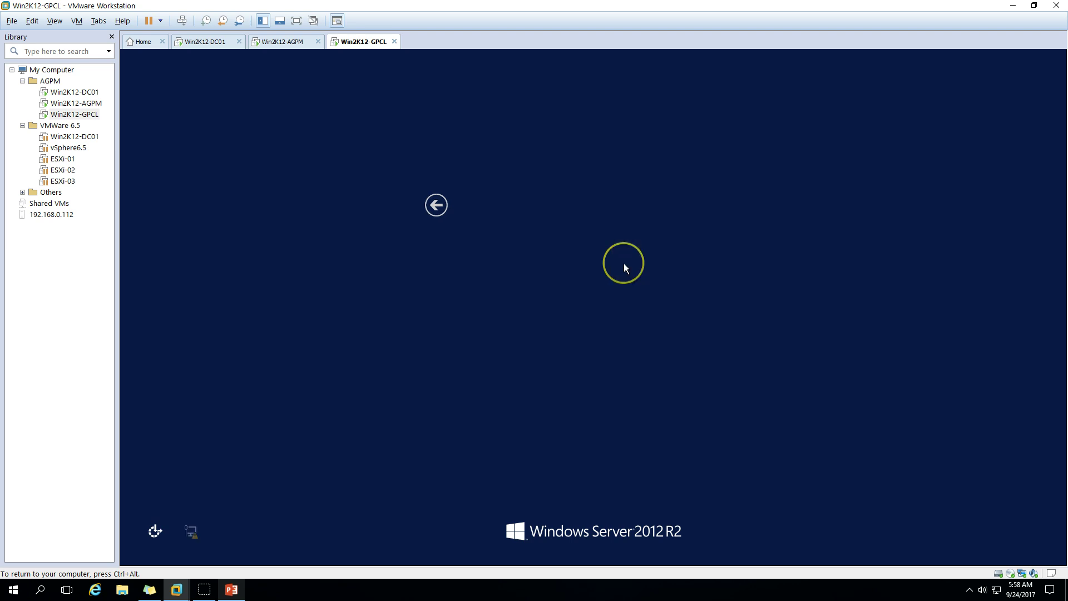
pyautogui.write('user')
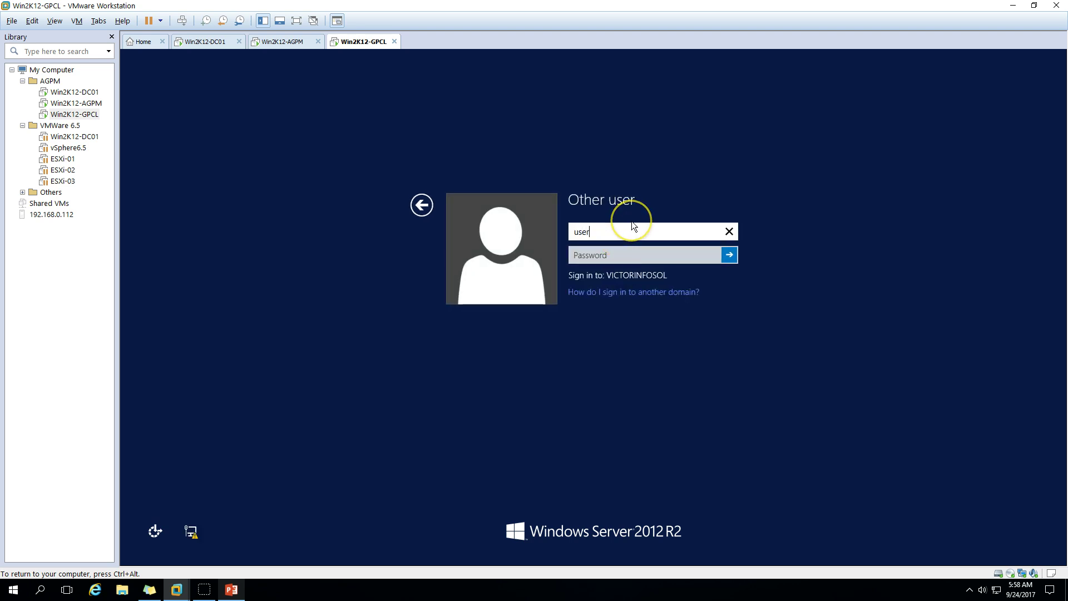
pyautogui.press('Tab')
pyautogui.click(618, 233)
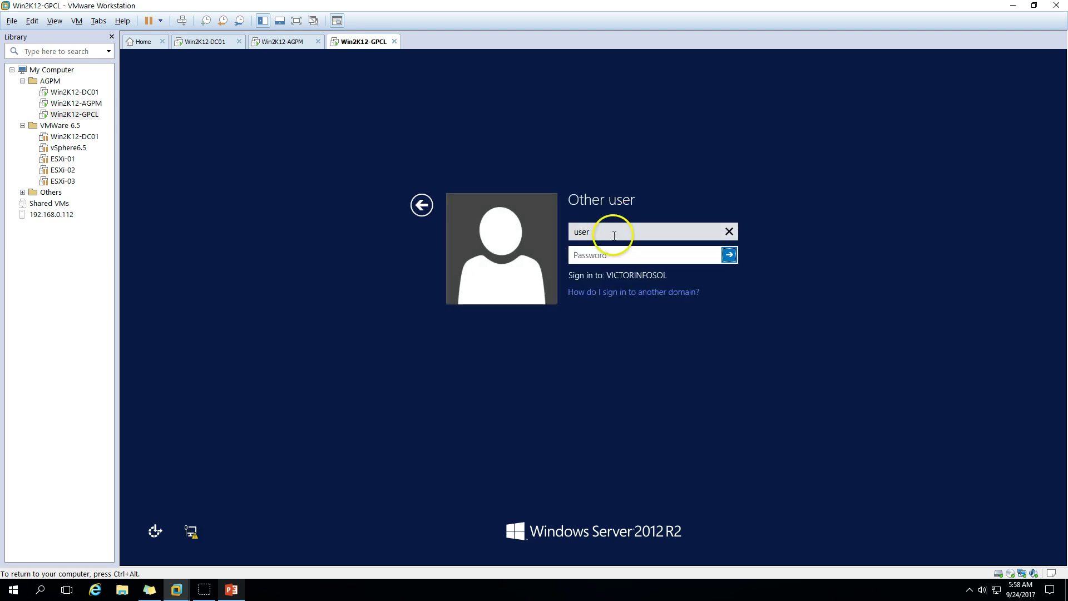
pyautogui.write('02')
pyautogui.press('Tab')
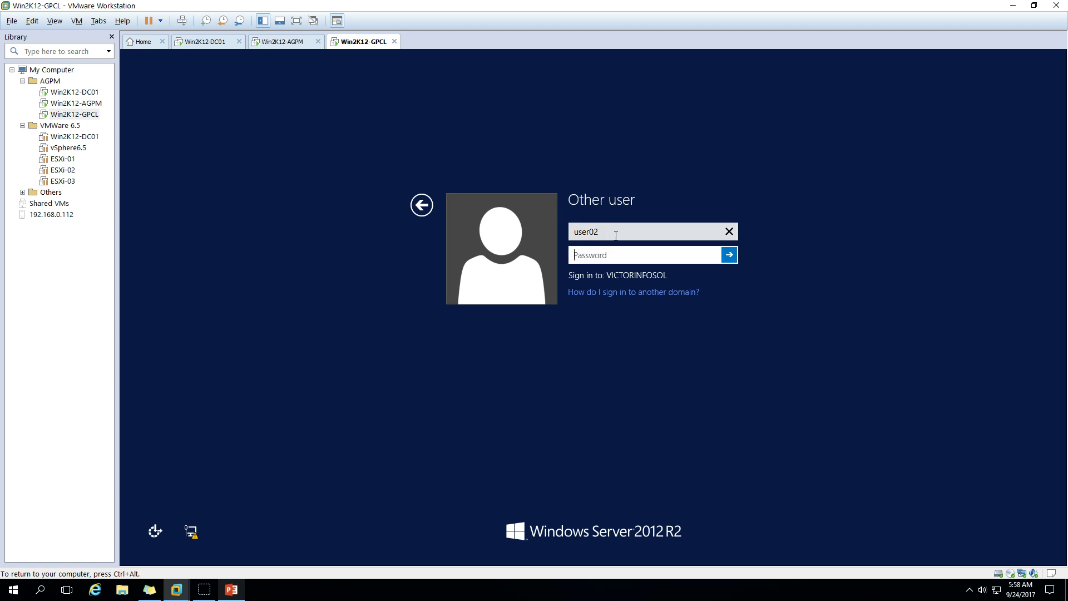
pyautogui.write('••••••••')
pyautogui.click(729, 255)
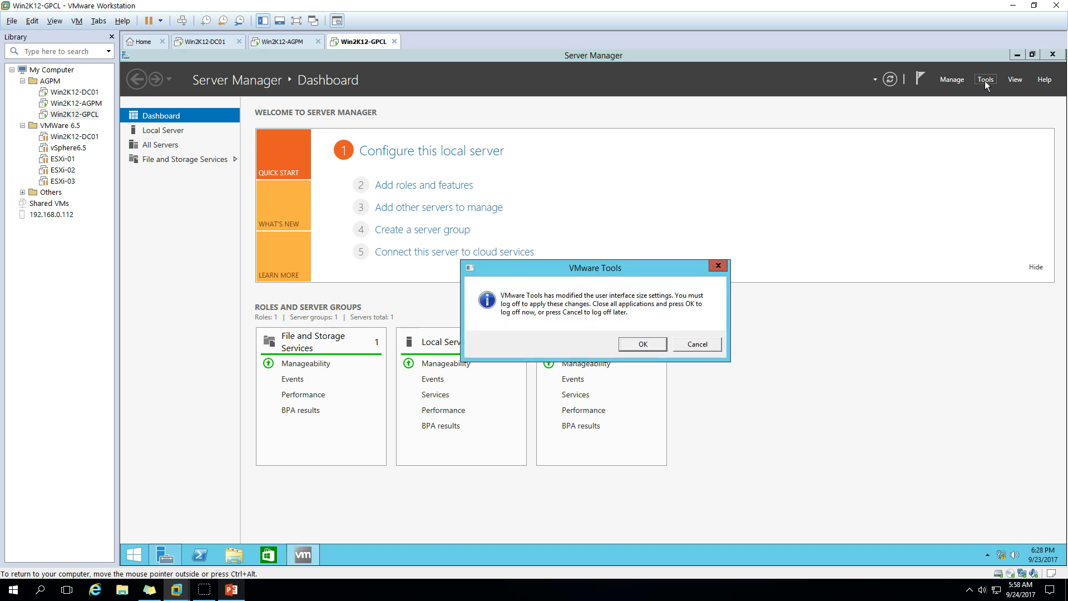
# Dismiss the log-off prompt and launch Group Policy Management from the administrative tools
pyautogui.click(706, 346)
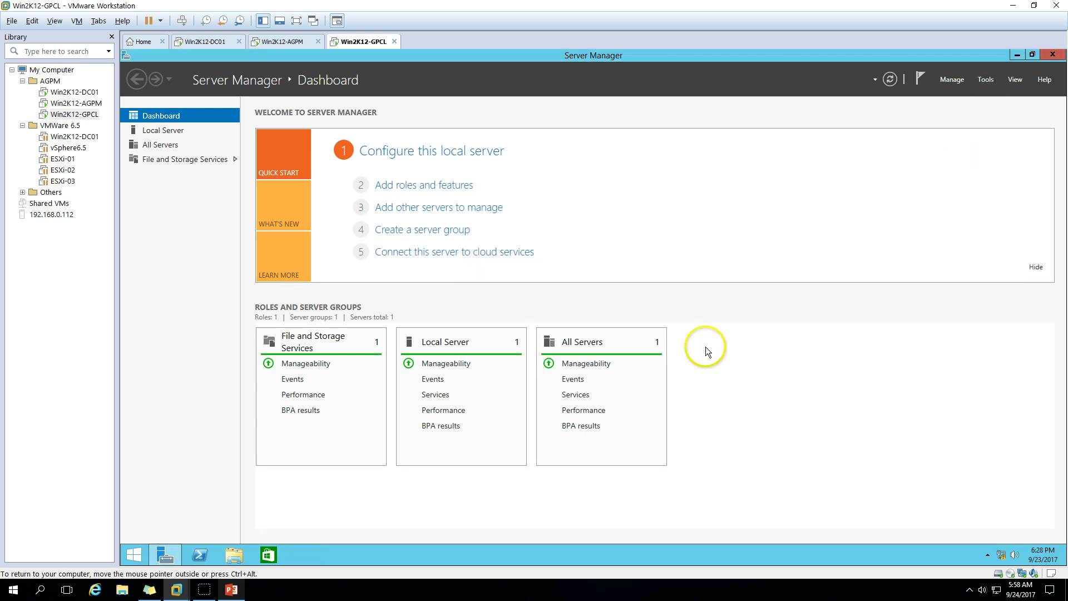
pyautogui.click(988, 81)
pyautogui.click(955, 168)
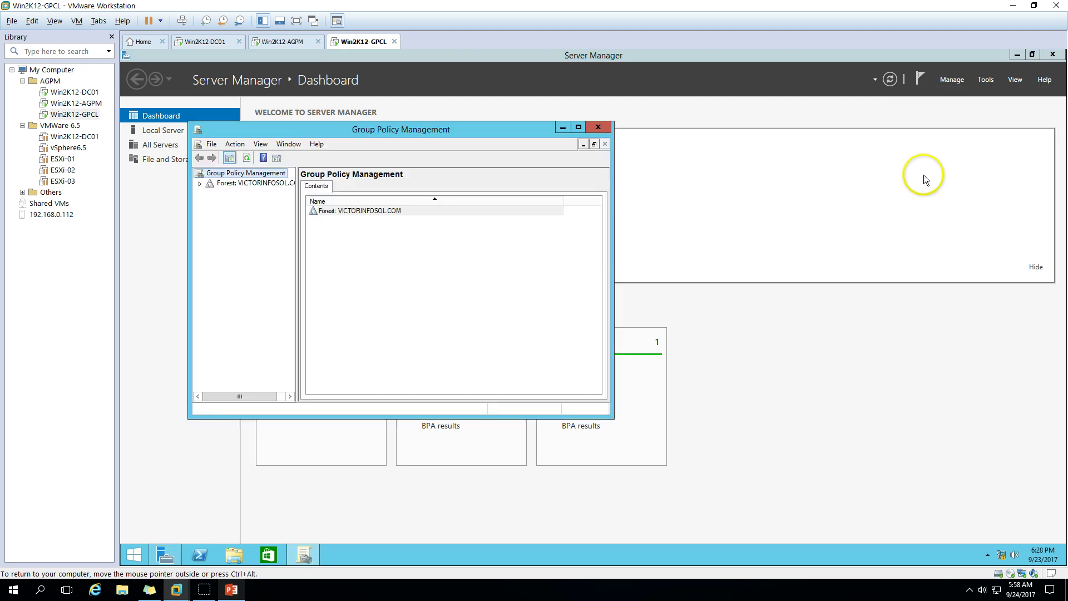
# Maximize Group Policy Management and open Change Control for the VICTORINFOSOL.COM domain
pyautogui.doubleClick(449, 133)
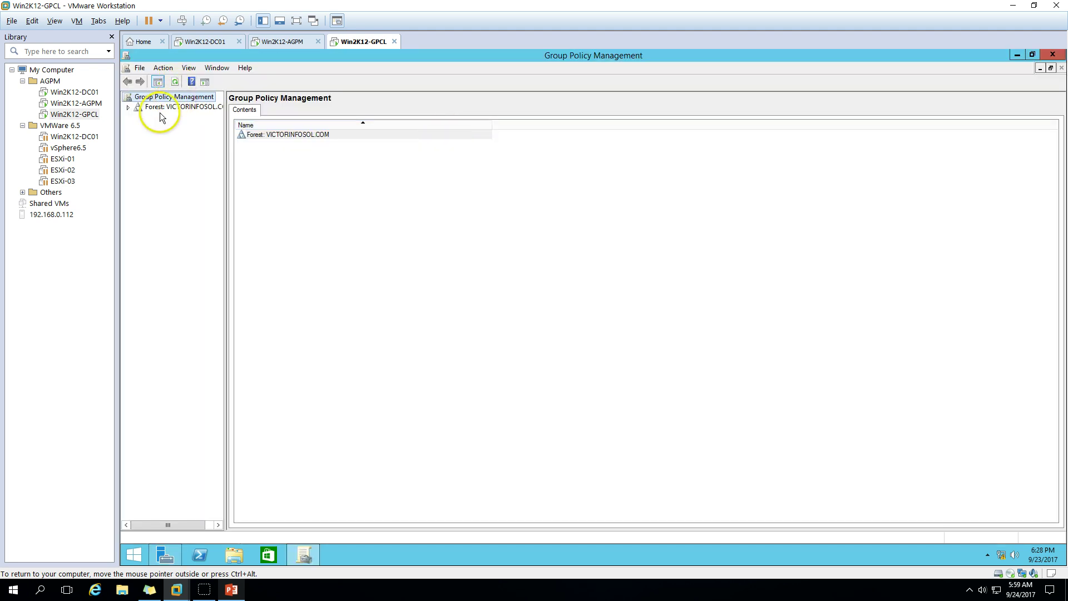
pyautogui.click(129, 107)
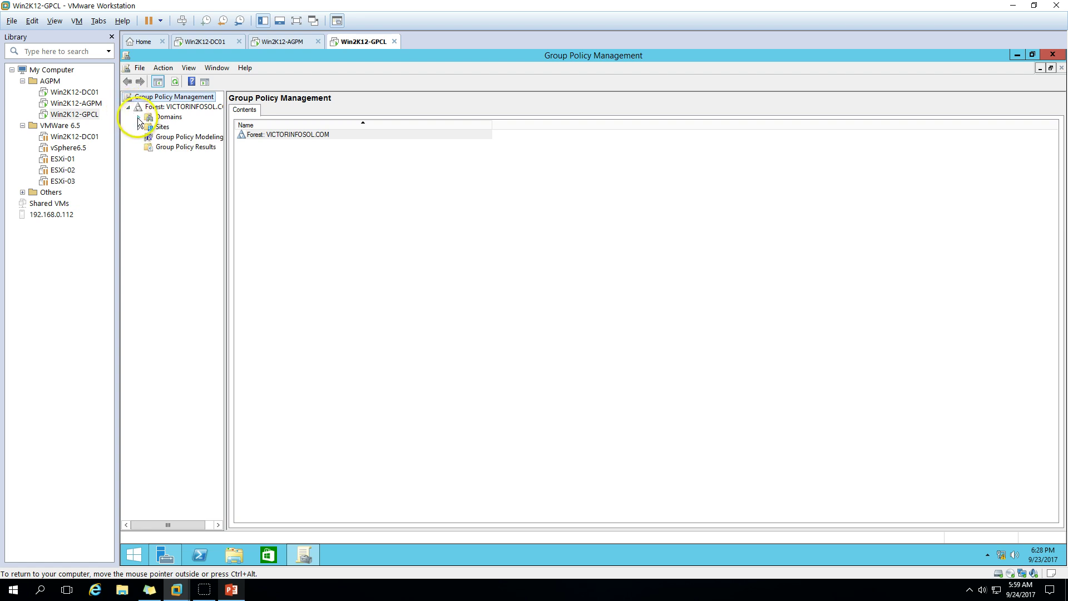
pyautogui.click(138, 118)
pyautogui.click(149, 127)
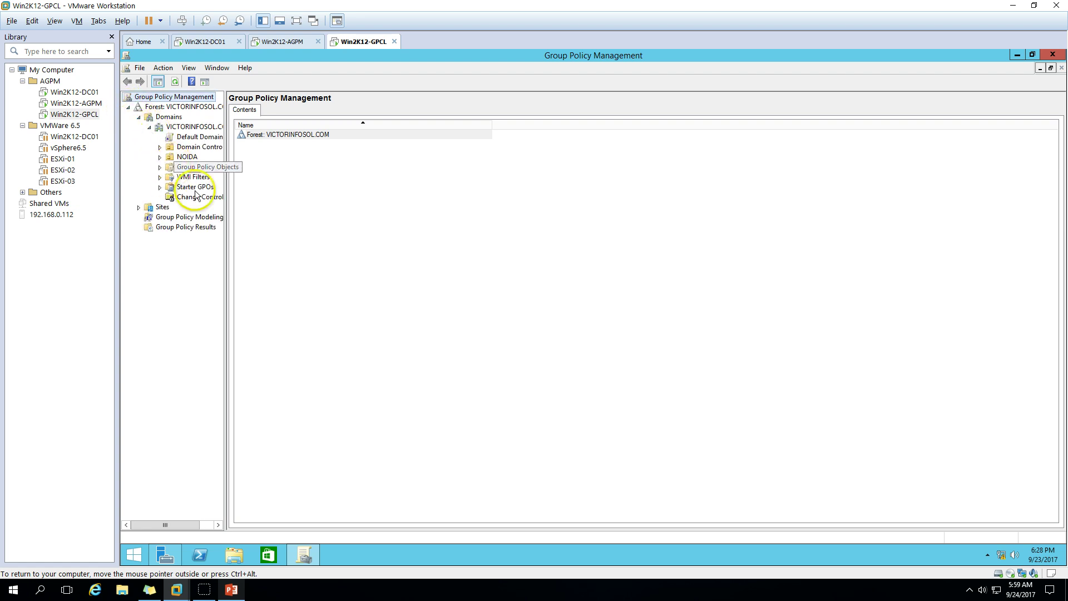
pyautogui.moveTo(225, 232); pyautogui.dragTo(252, 232)
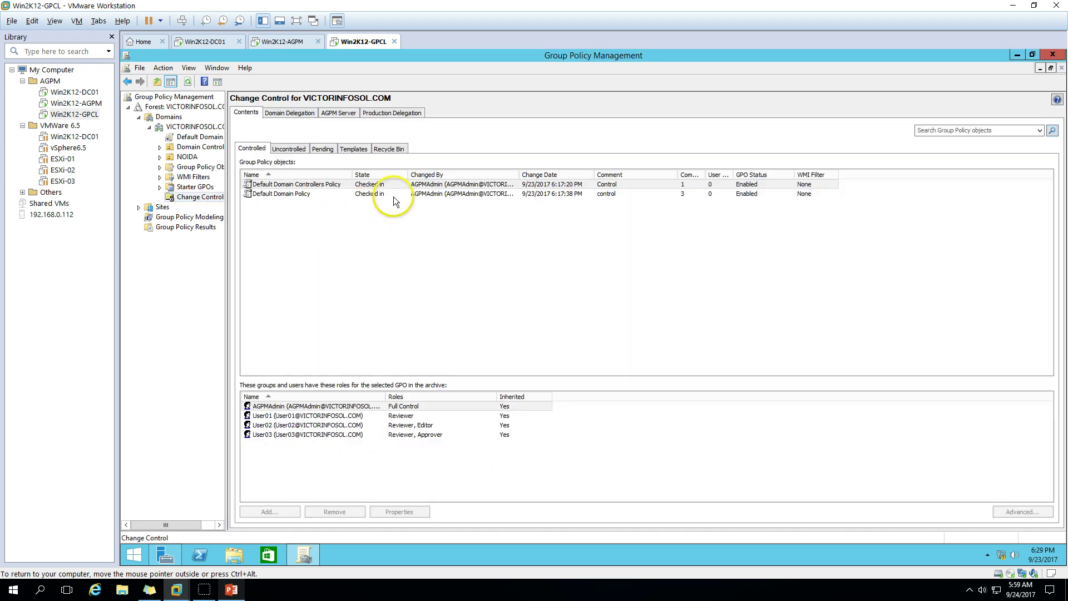
# Check out Default Domain Controllers Policy with comment 'user02' and review the succeeded report
pyautogui.click(326, 185)
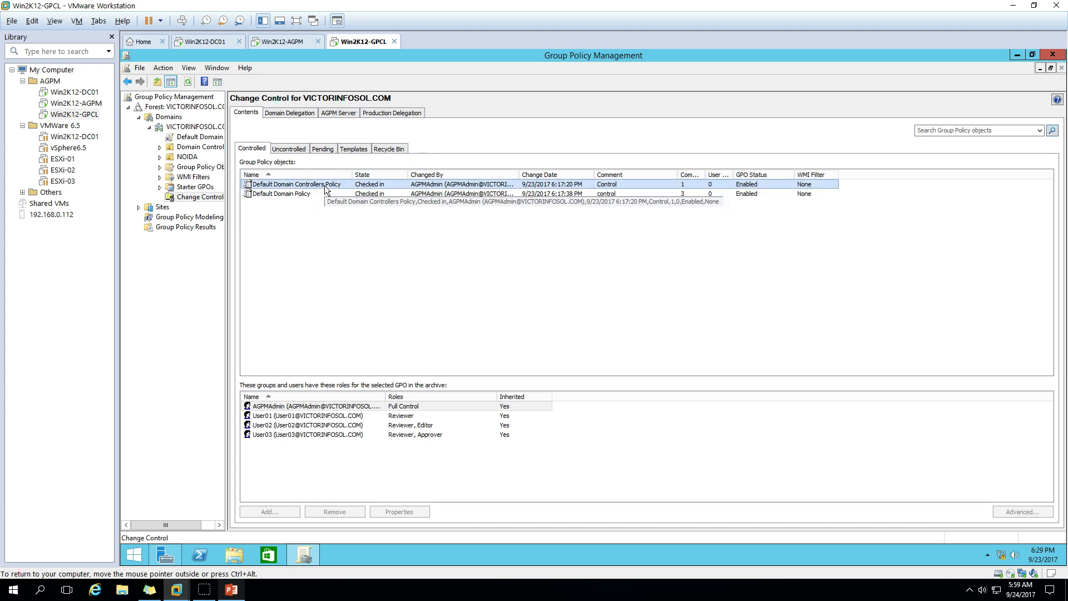
pyautogui.rightClick(326, 190)
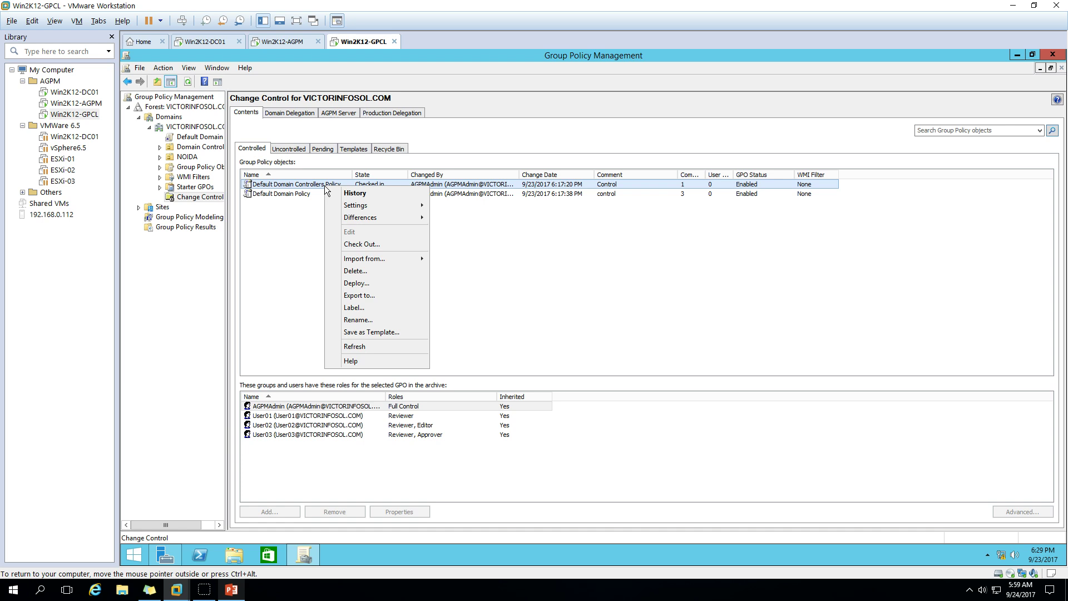
pyautogui.click(343, 246)
pyautogui.click(343, 245)
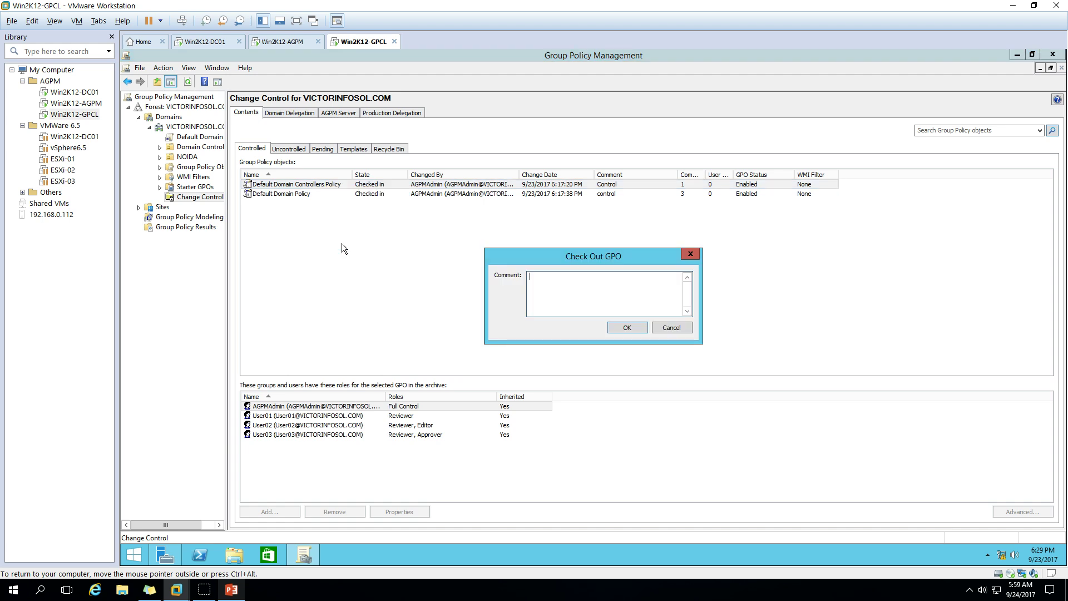
pyautogui.click(558, 283)
pyautogui.write('user')
pyautogui.write('02')
pyautogui.click(626, 327)
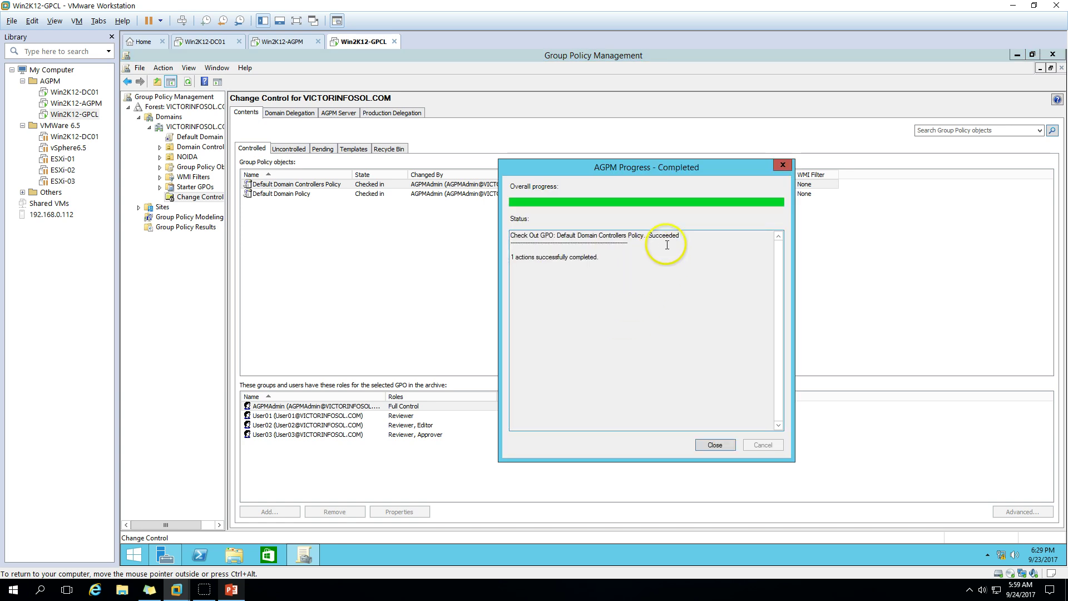
pyautogui.moveTo(664, 235); pyautogui.dragTo(541, 236)
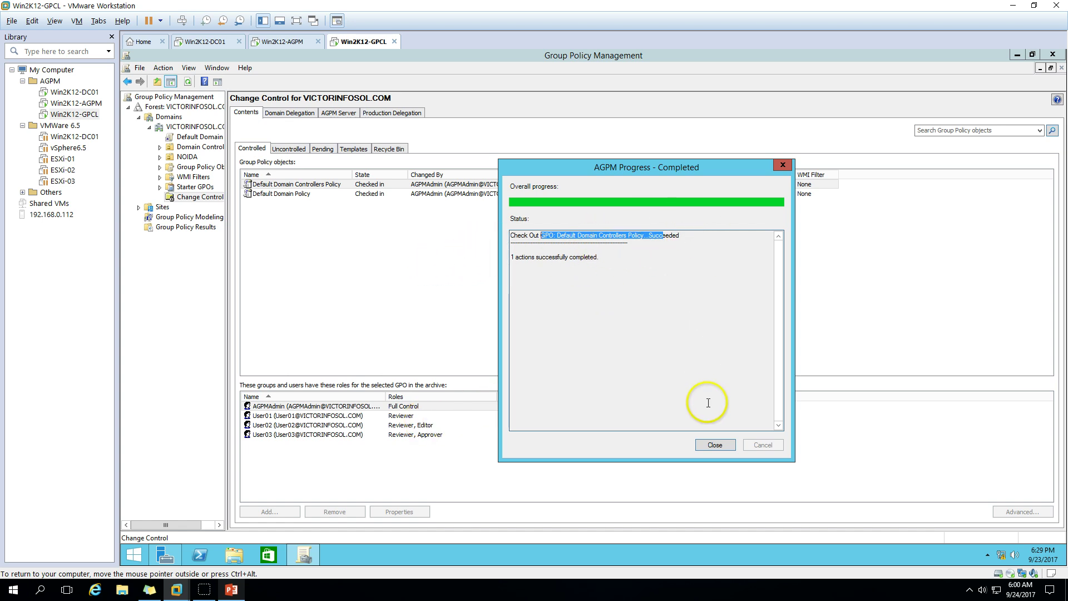
# Check Default Domain Controllers Policy back in with comment 'user02' and close the report
pyautogui.click(715, 445)
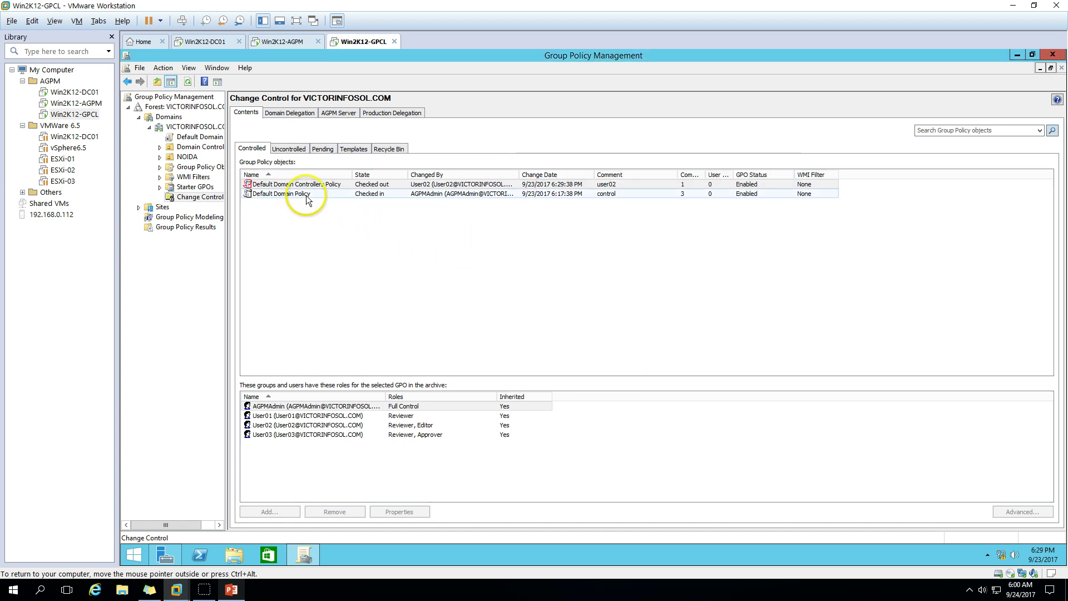
pyautogui.click(336, 185)
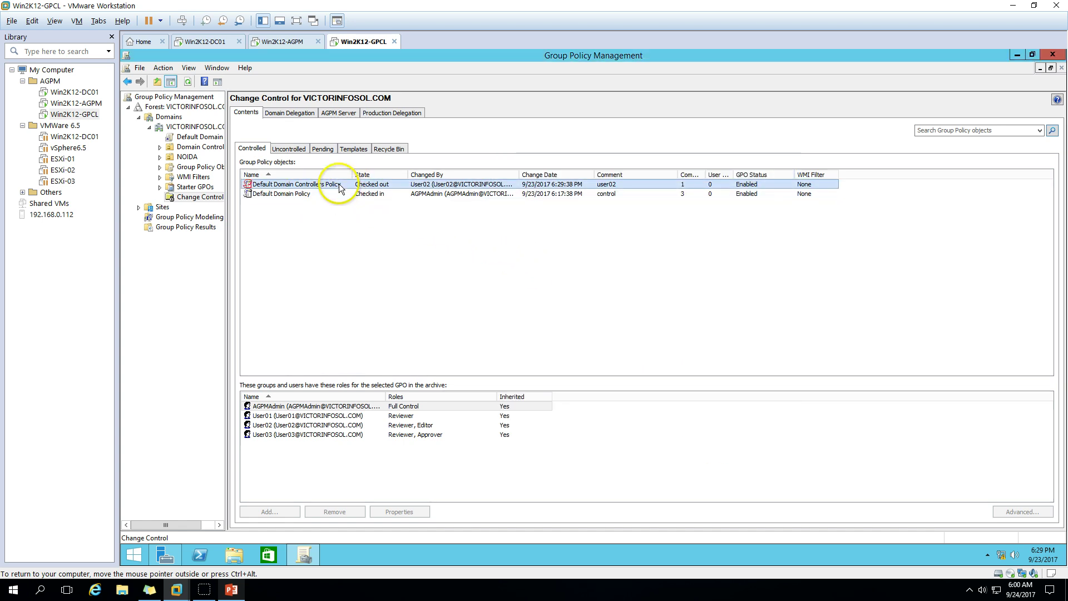
pyautogui.rightClick(339, 186)
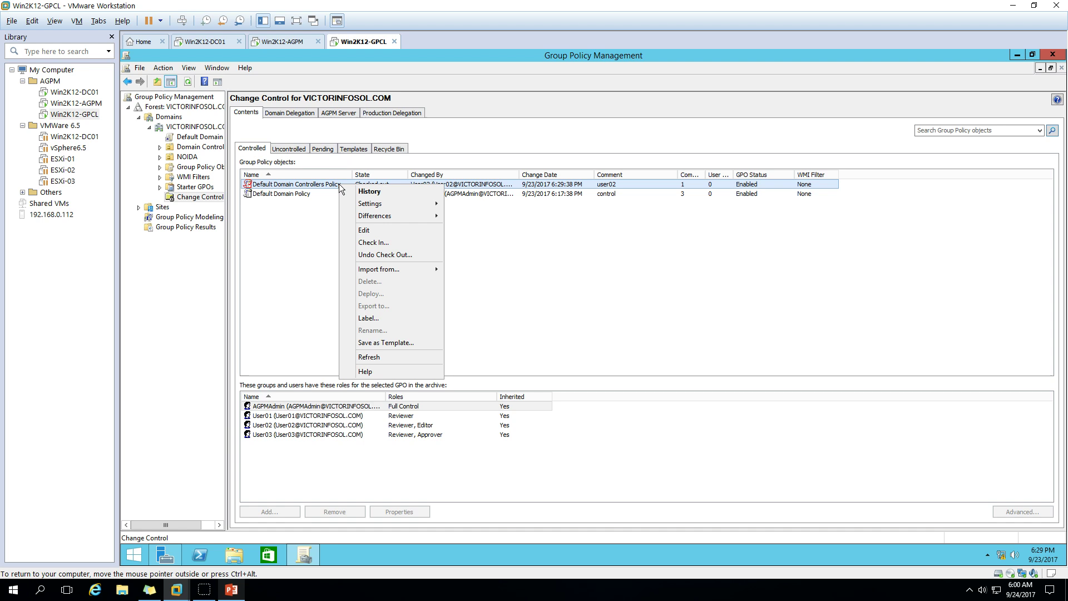
pyautogui.click(372, 242)
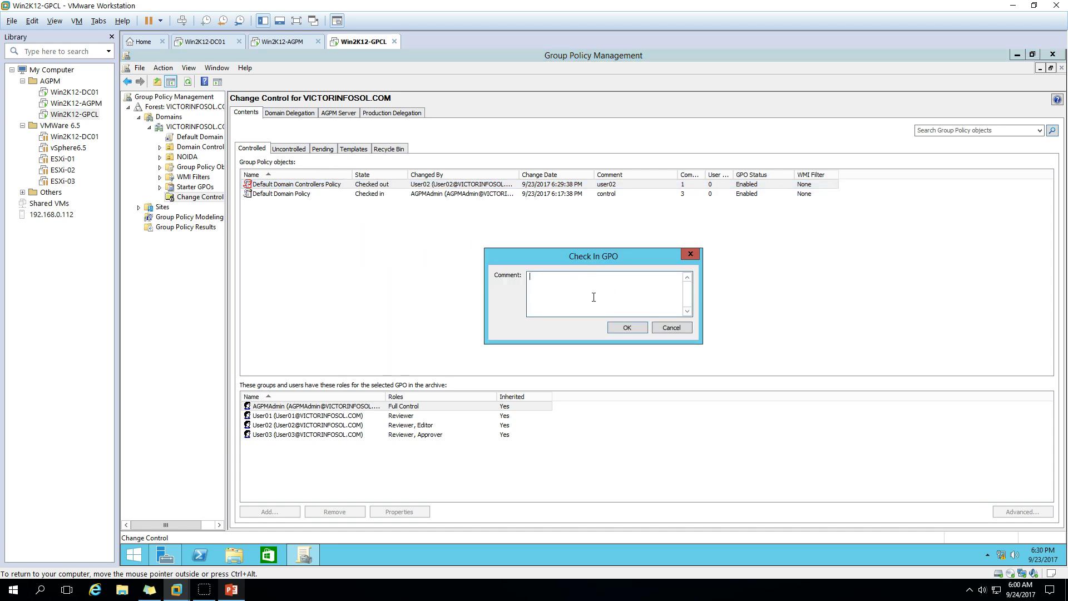
pyautogui.write('user03')
pyautogui.press('BackSpace')
pyautogui.write('2')
pyautogui.click(604, 314)
pyautogui.click(624, 328)
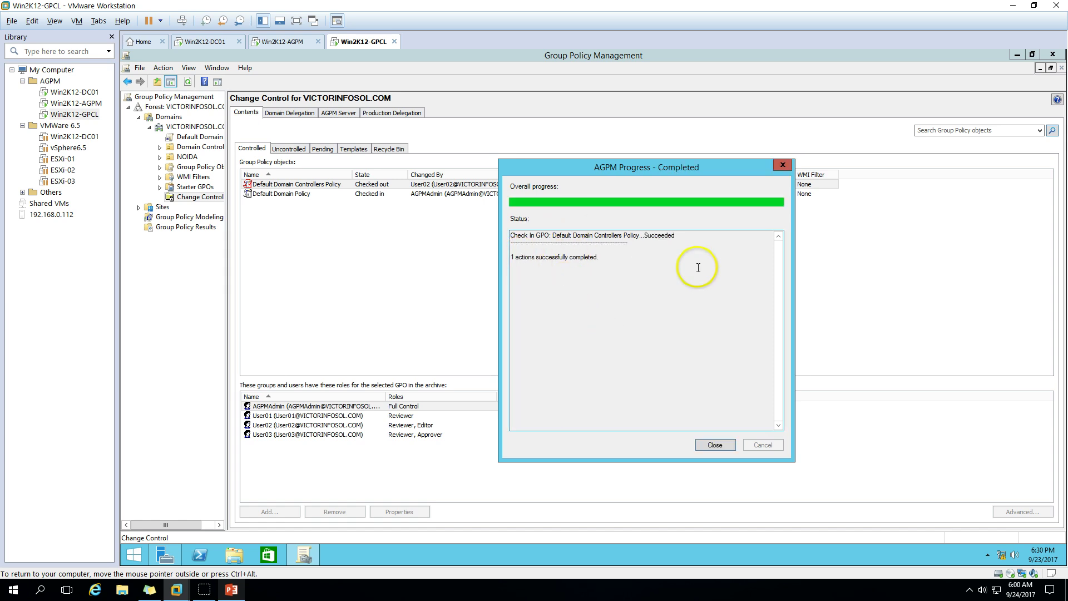
pyautogui.click(714, 443)
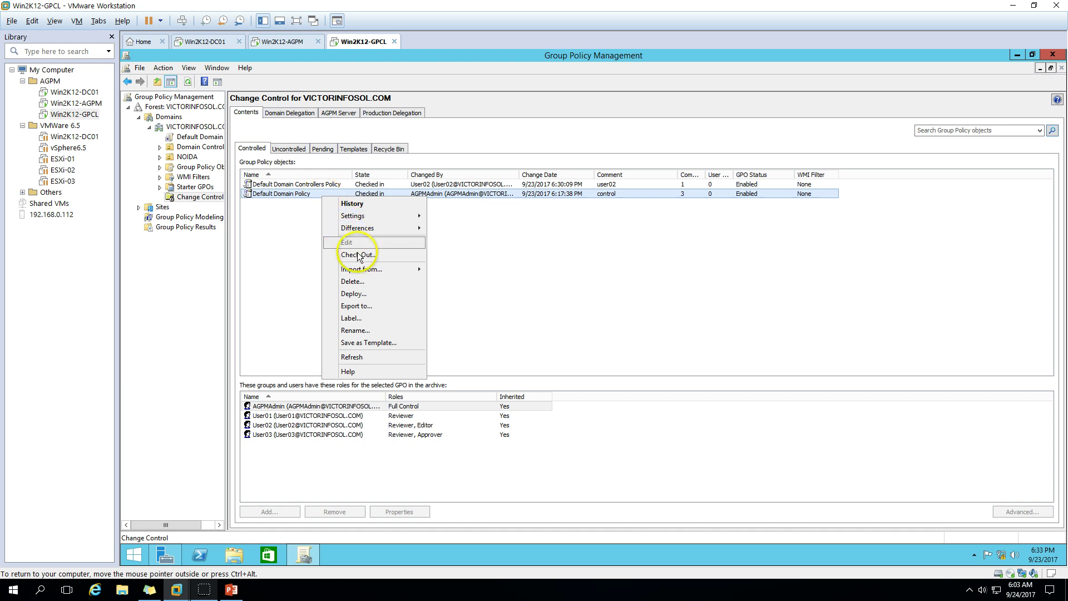
# Check out the Default Domain Policy and close the progress report
pyautogui.click(359, 255)
pyautogui.click(586, 294)
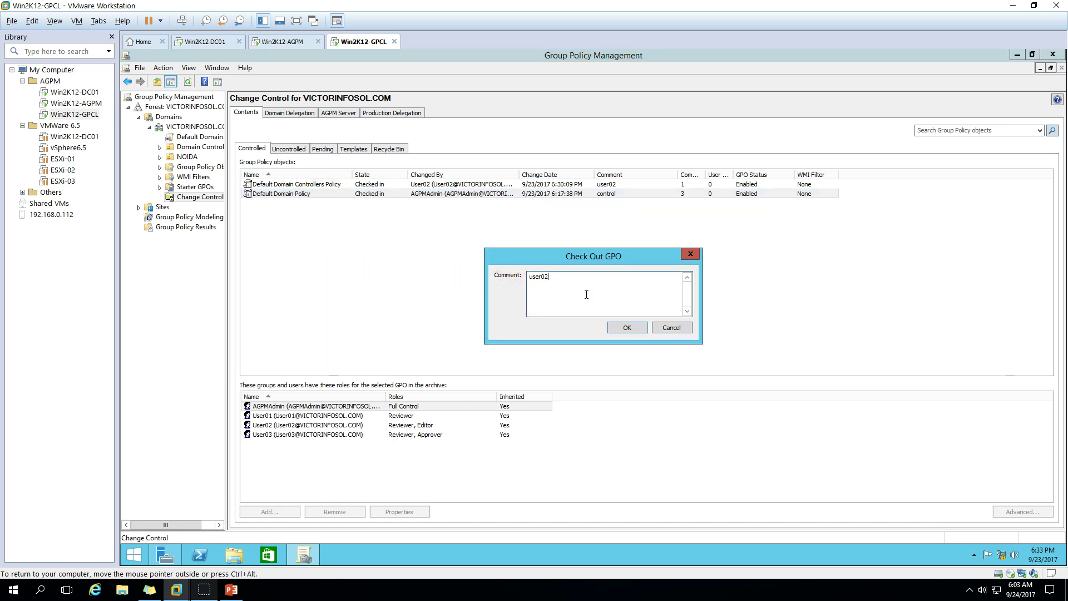
pyautogui.click(635, 329)
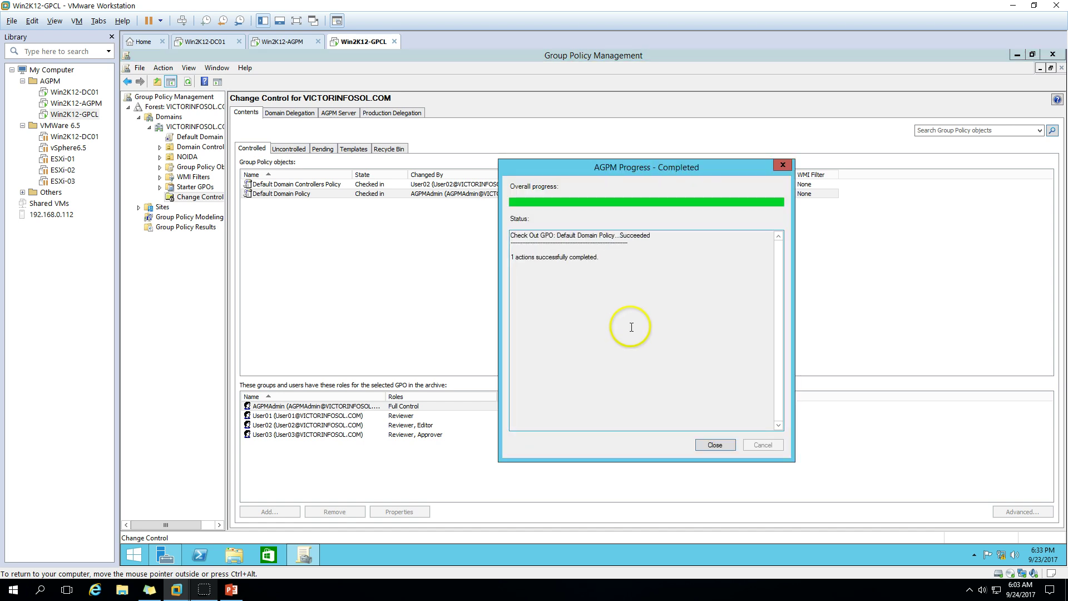
pyautogui.click(717, 445)
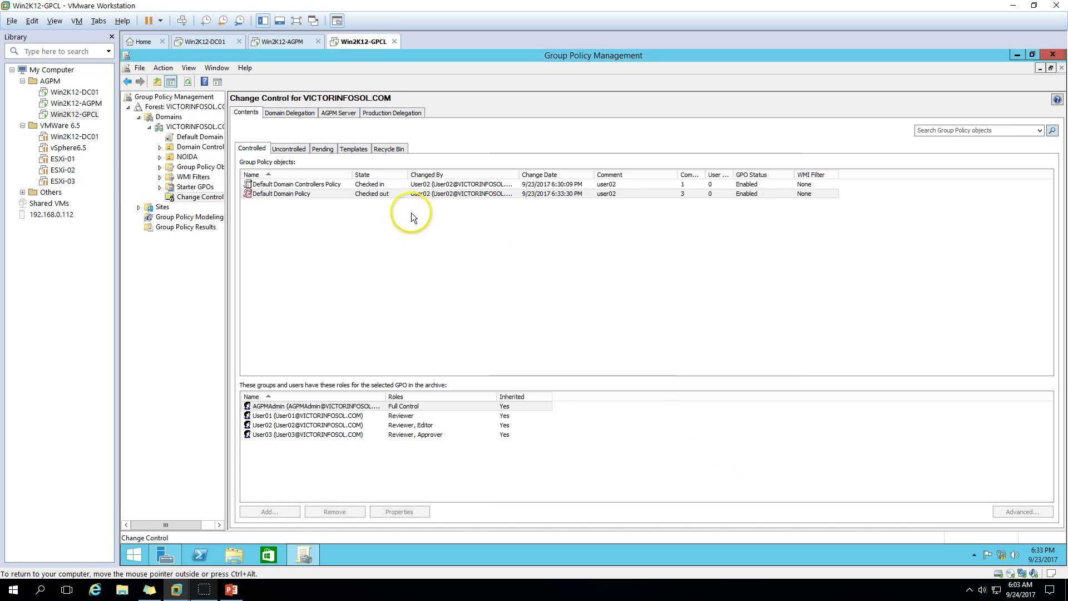
# Bring up the actions menu for the checked-out Default Domain Policy
pyautogui.rightClick(374, 197)
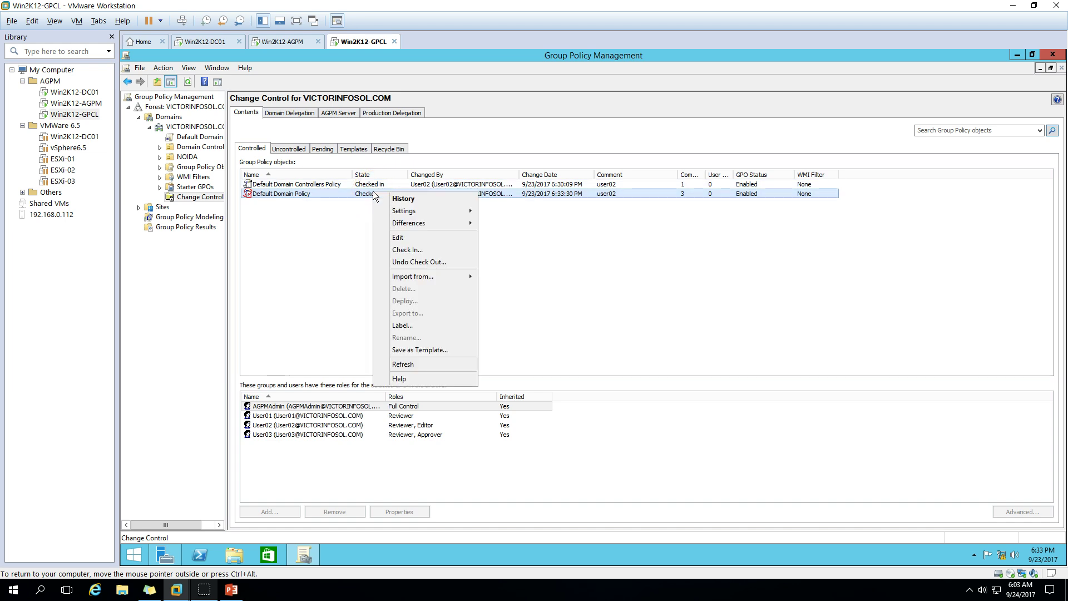
pyautogui.click(291, 246)
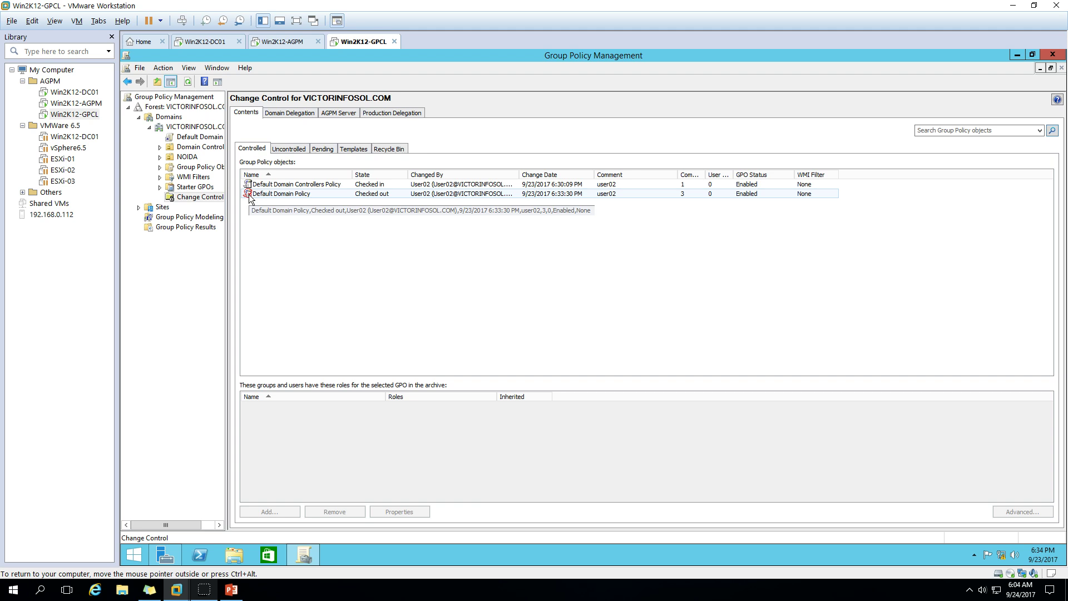
pyautogui.click(361, 196)
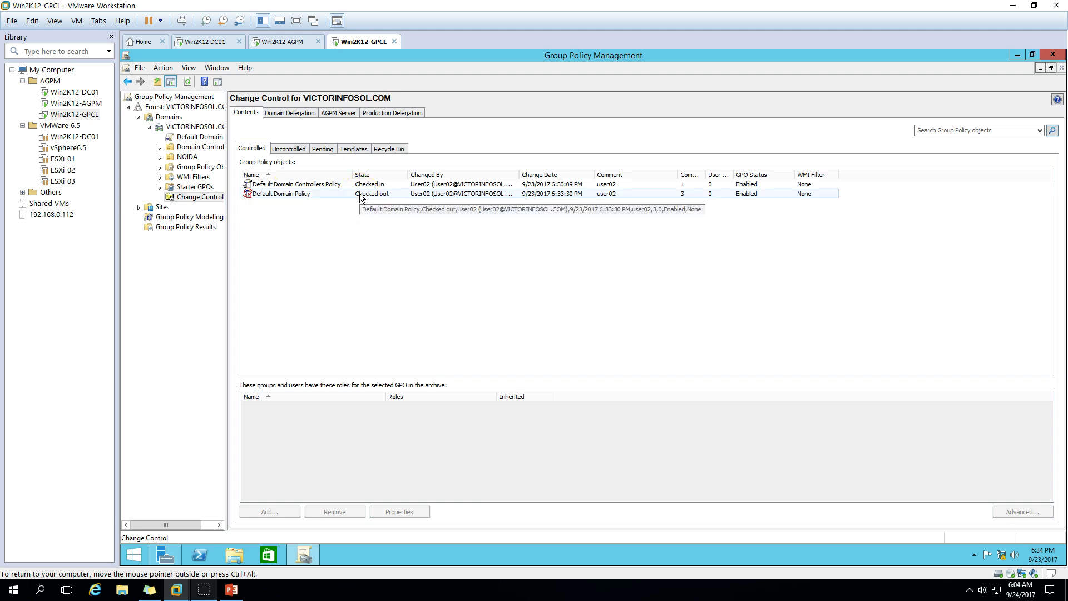
pyautogui.rightClick(361, 196)
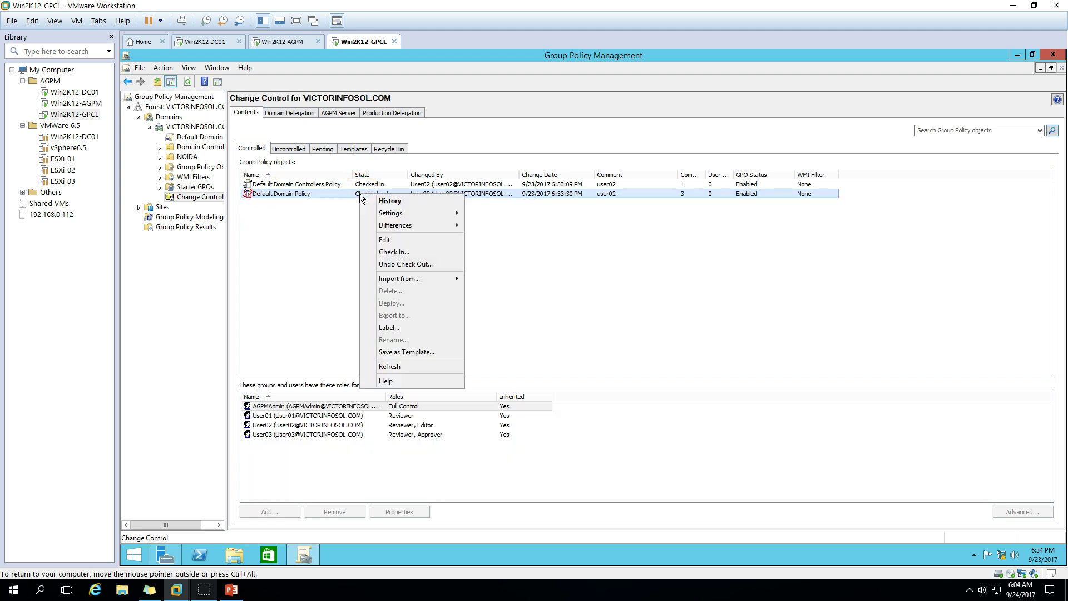
# Edit Default Domain Policy and navigate to Security Settings > Account Policies > Password Policy
pyautogui.click(389, 240)
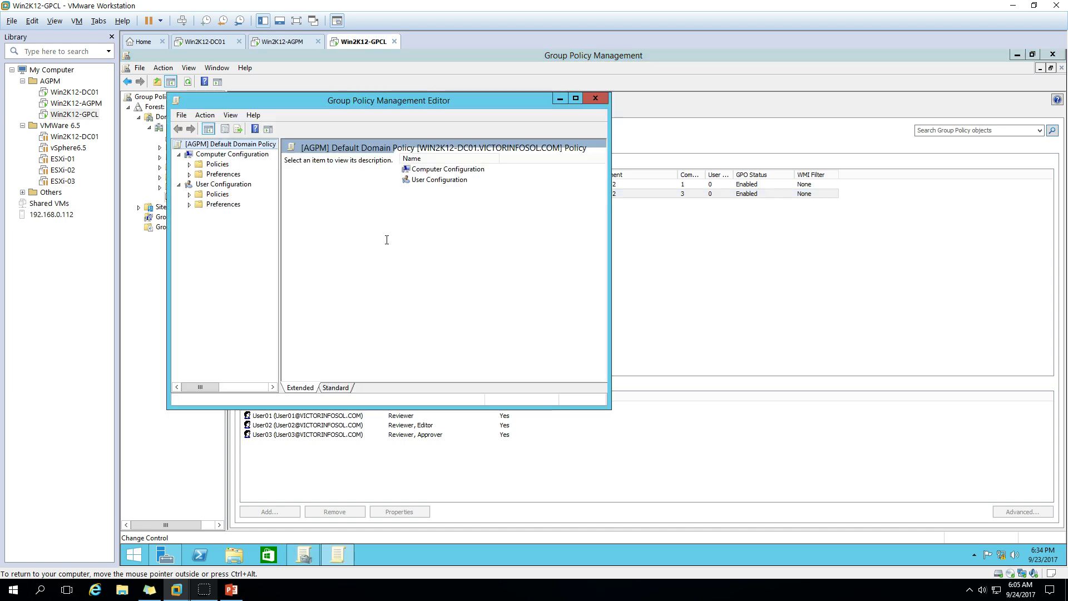
pyautogui.click(393, 238)
pyautogui.click(189, 165)
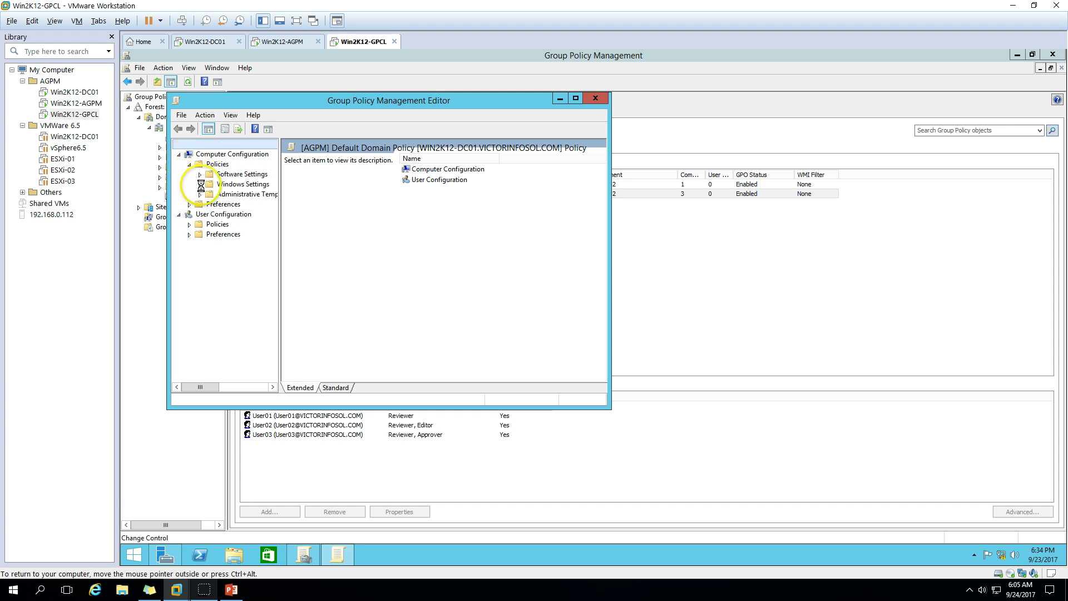
pyautogui.click(200, 185)
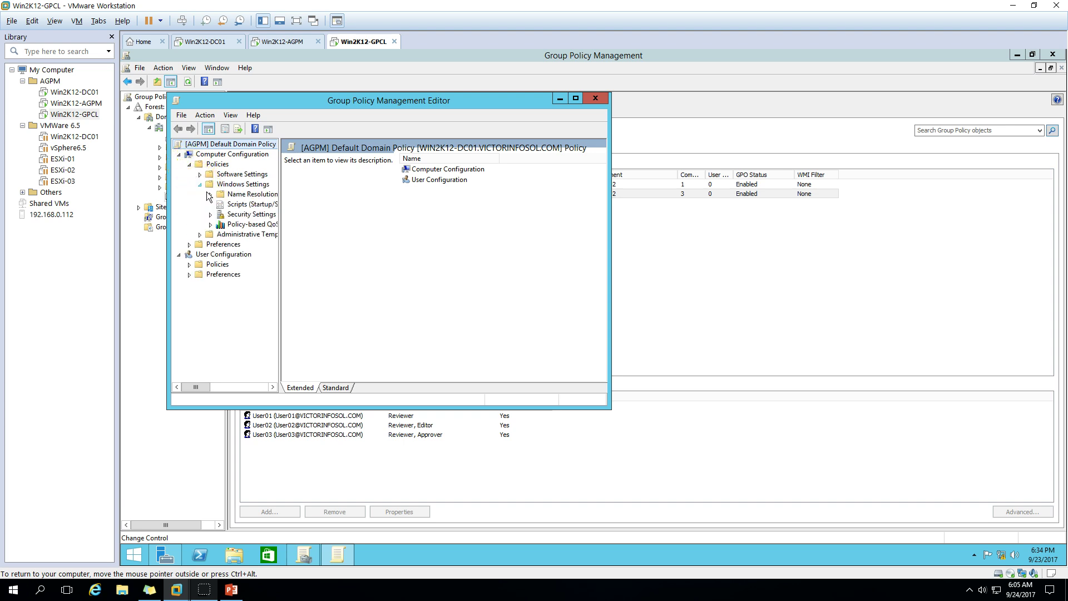
pyautogui.click(210, 214)
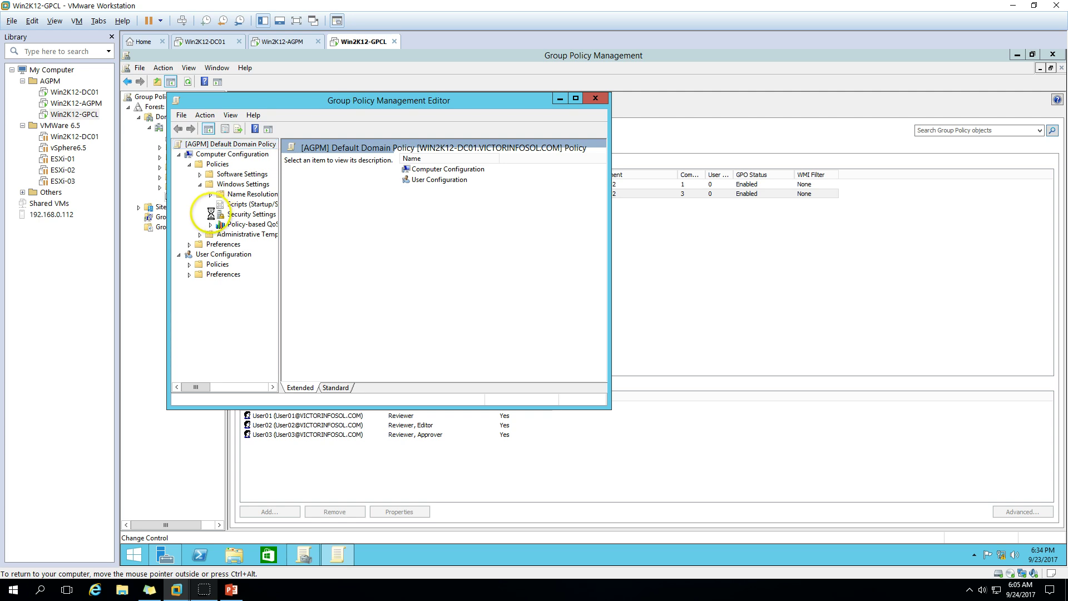
pyautogui.click(576, 99)
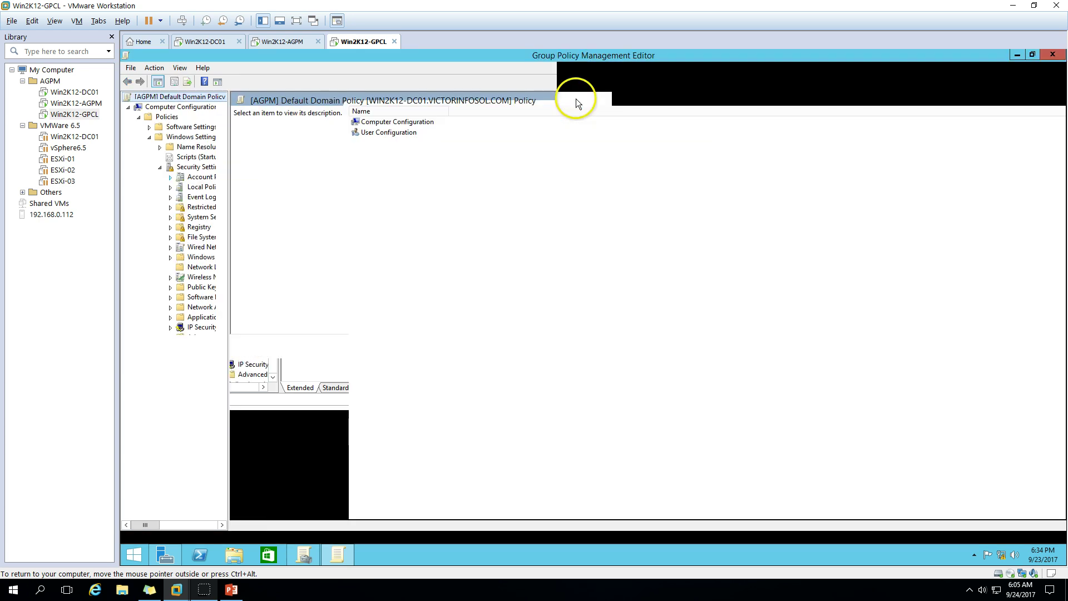
pyautogui.moveTo(229, 234); pyautogui.dragTo(324, 243)
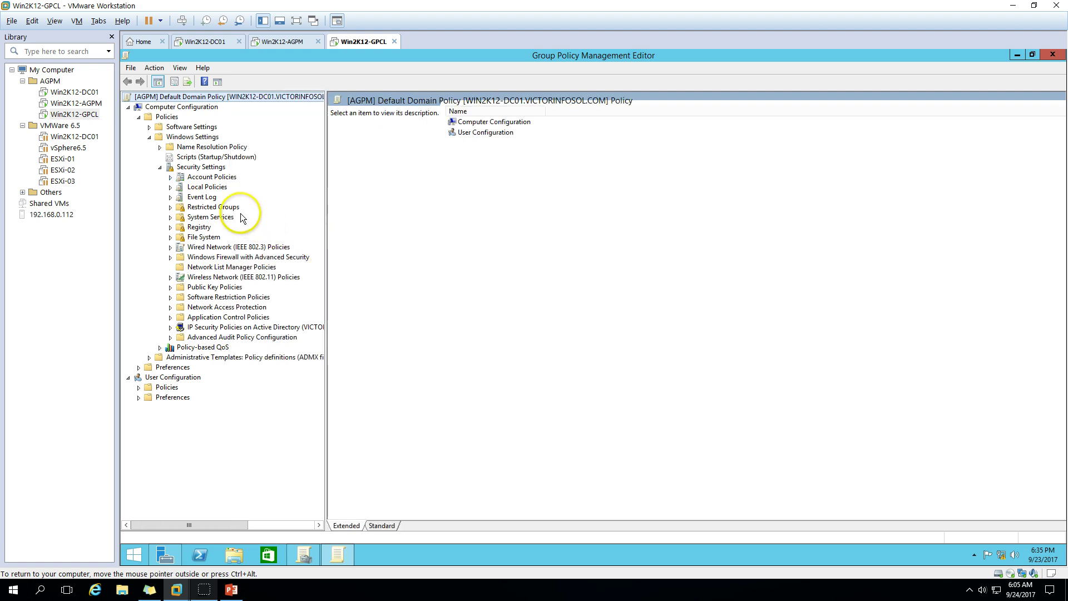
pyautogui.click(171, 177)
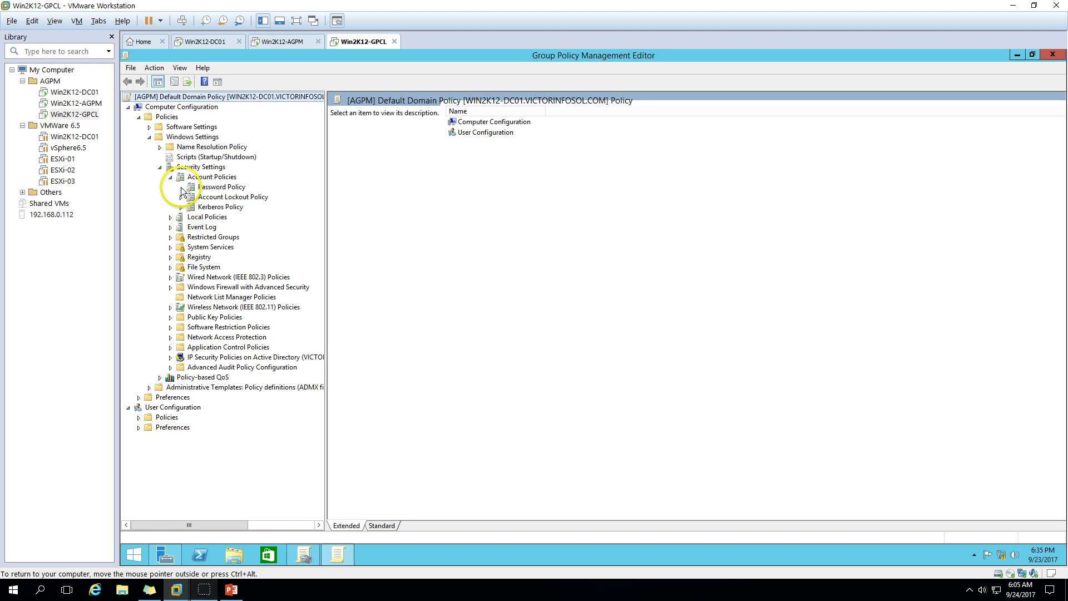
pyautogui.click(211, 189)
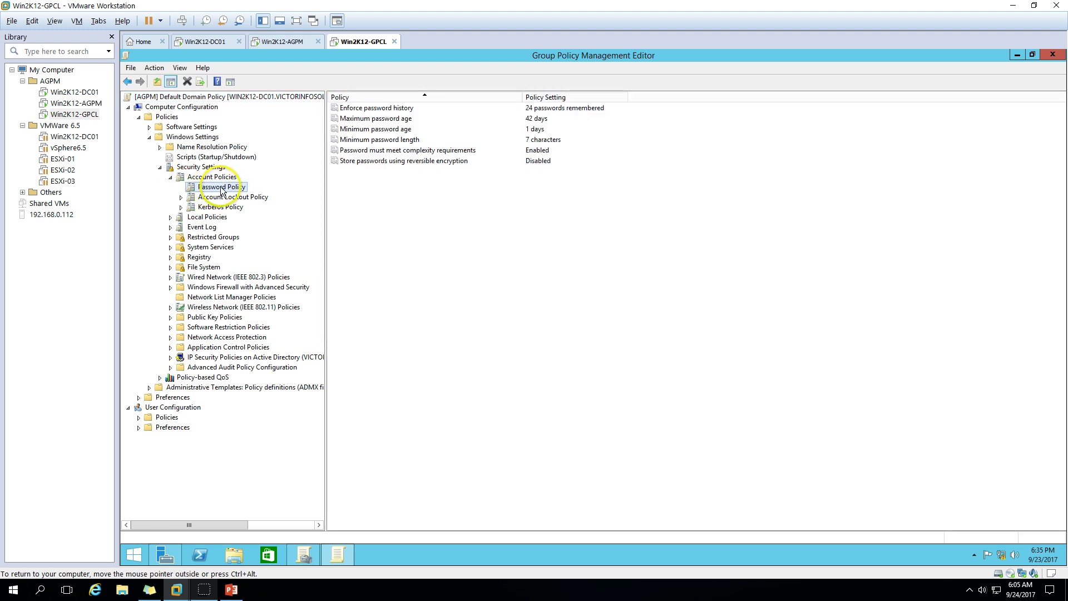
# Set Maximum password age to 30 days and close the Group Policy Management Editor
pyautogui.rightClick(371, 120)
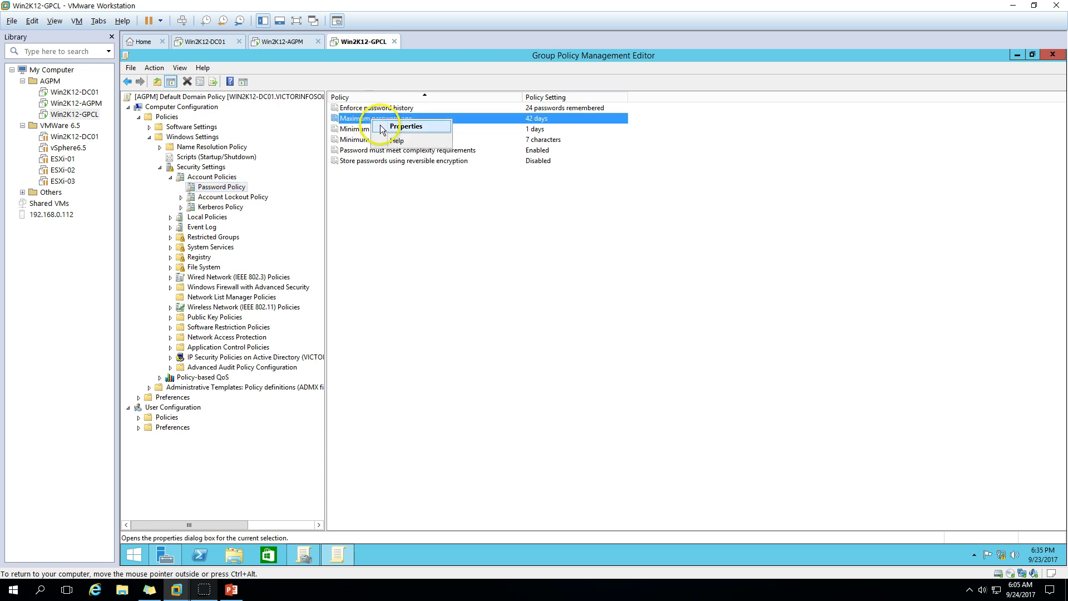
pyautogui.click(386, 128)
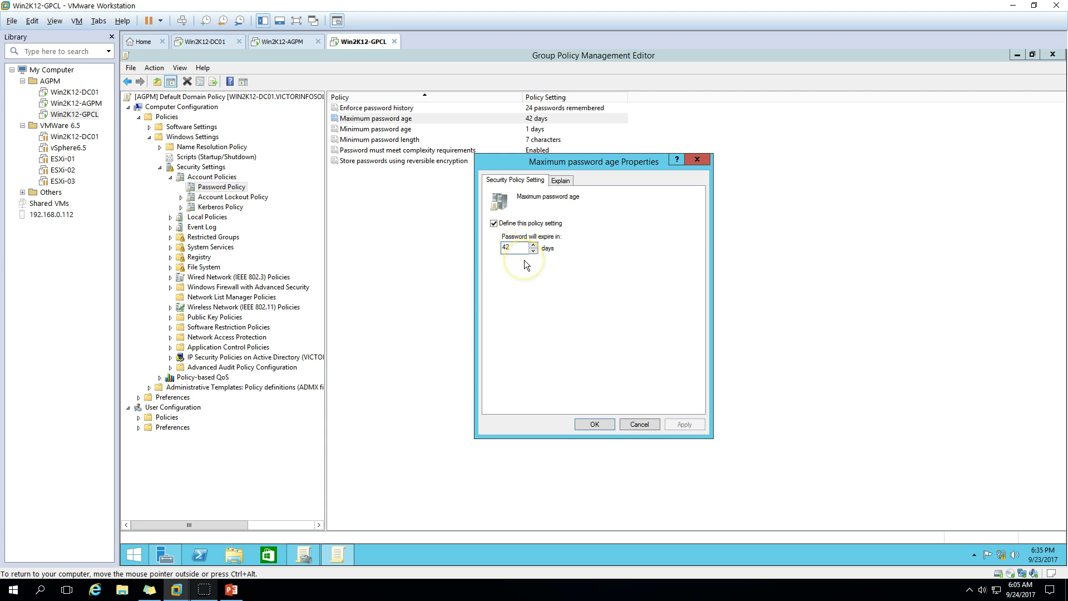
pyautogui.press('BackSpace')
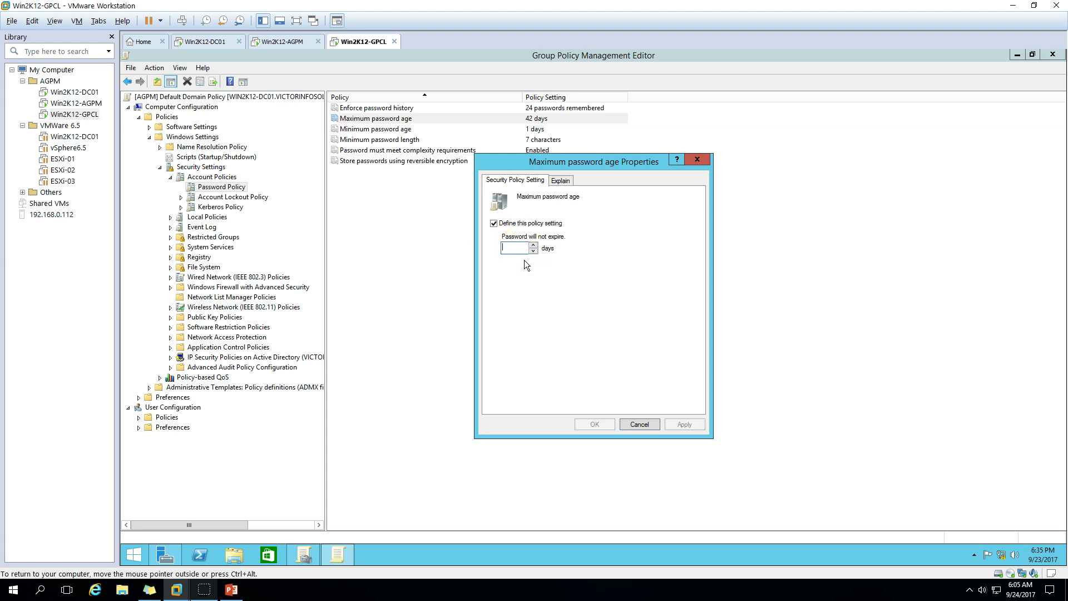
pyautogui.write('30')
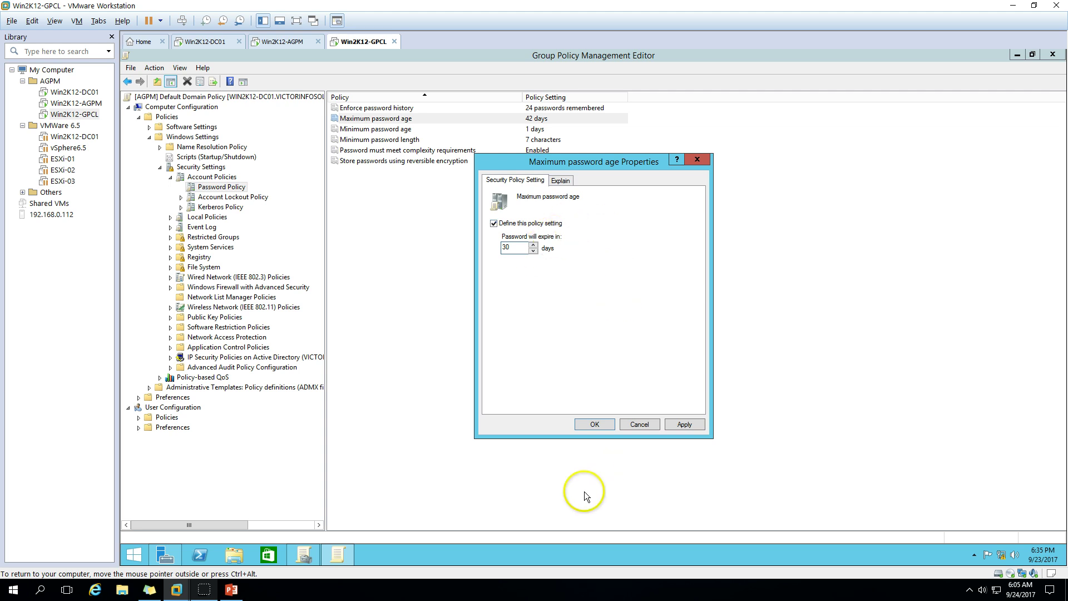
pyautogui.click(682, 424)
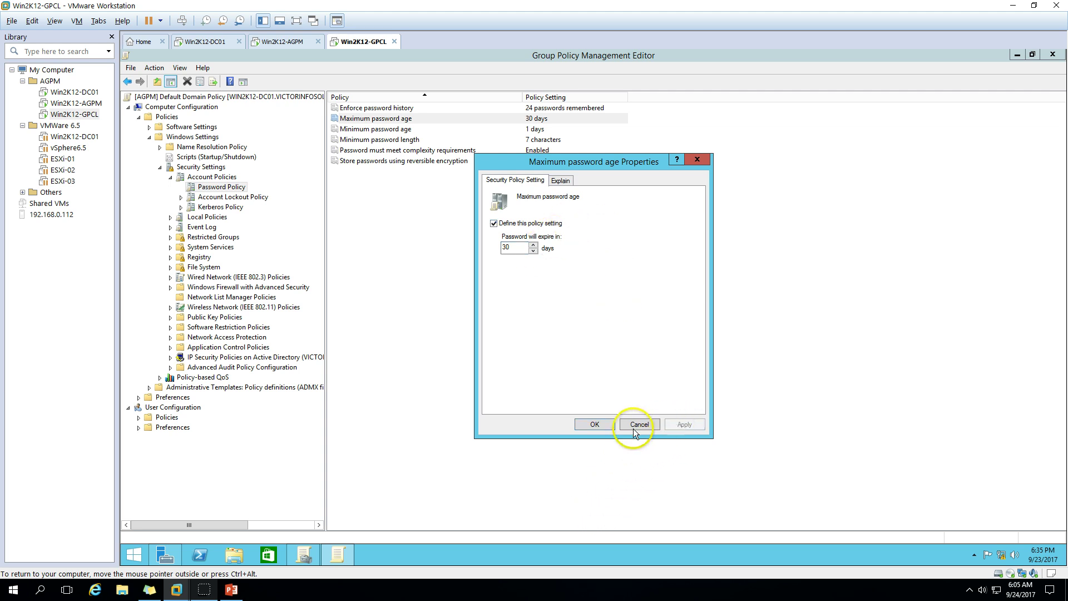
pyautogui.click(593, 426)
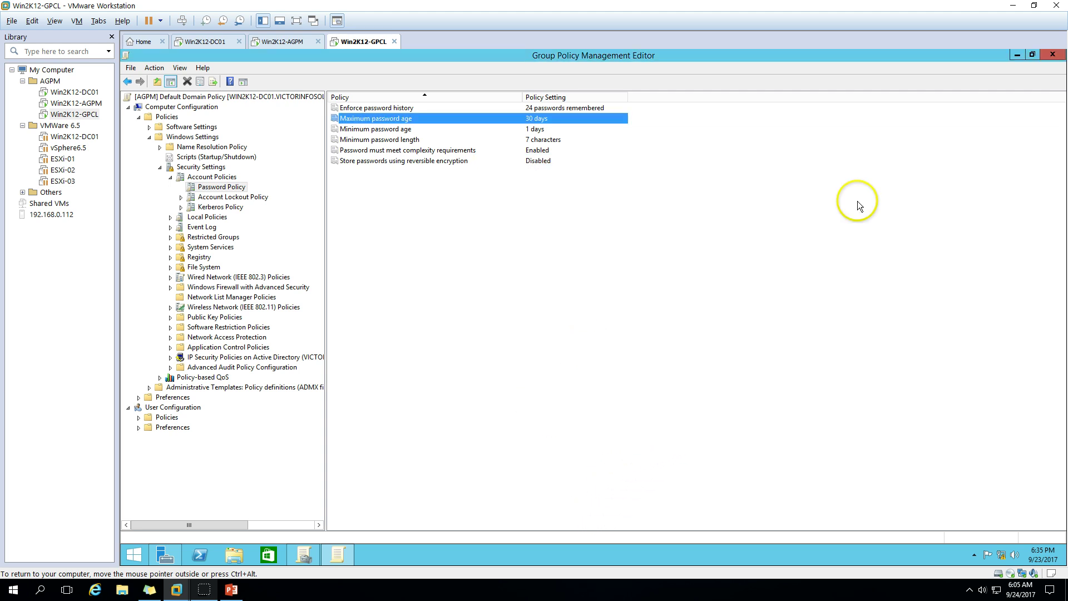
pyautogui.click(1054, 56)
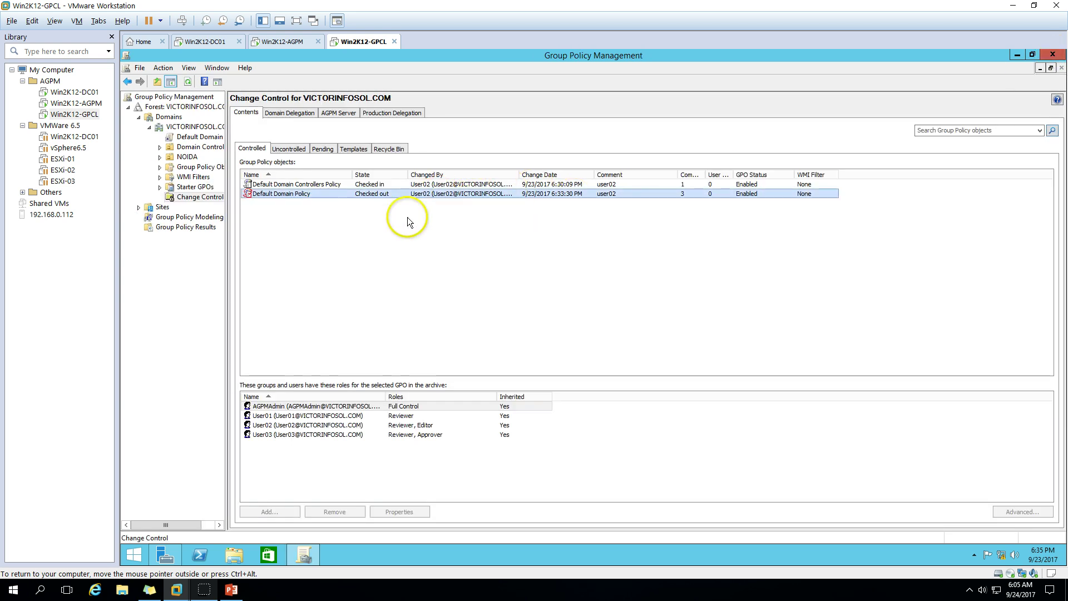
# Check the Default Domain Policy back in with comment 'us' and close the report
pyautogui.click(308, 196)
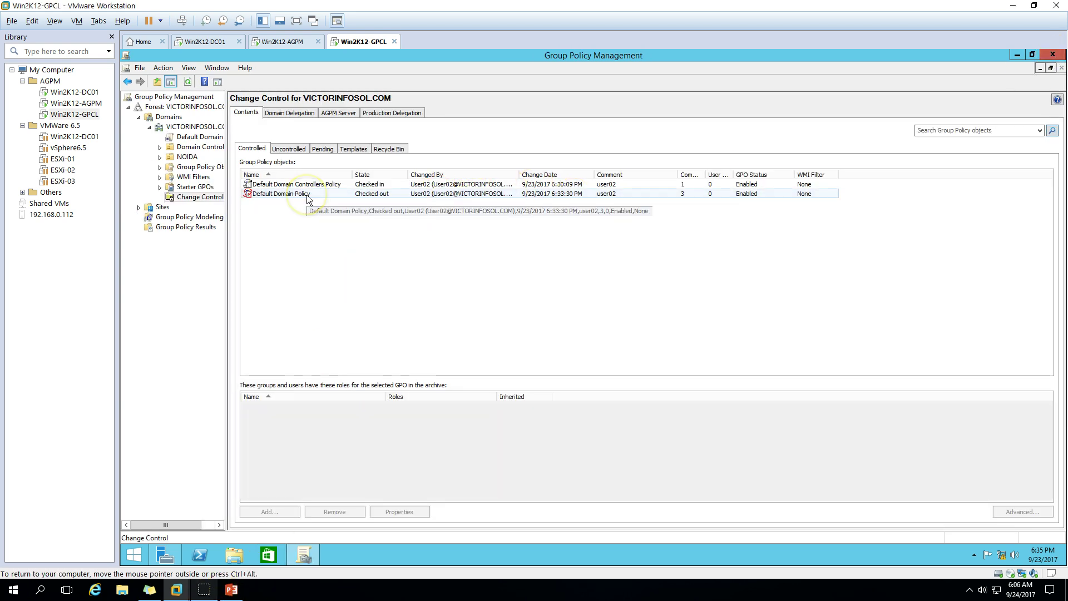
pyautogui.rightClick(326, 196)
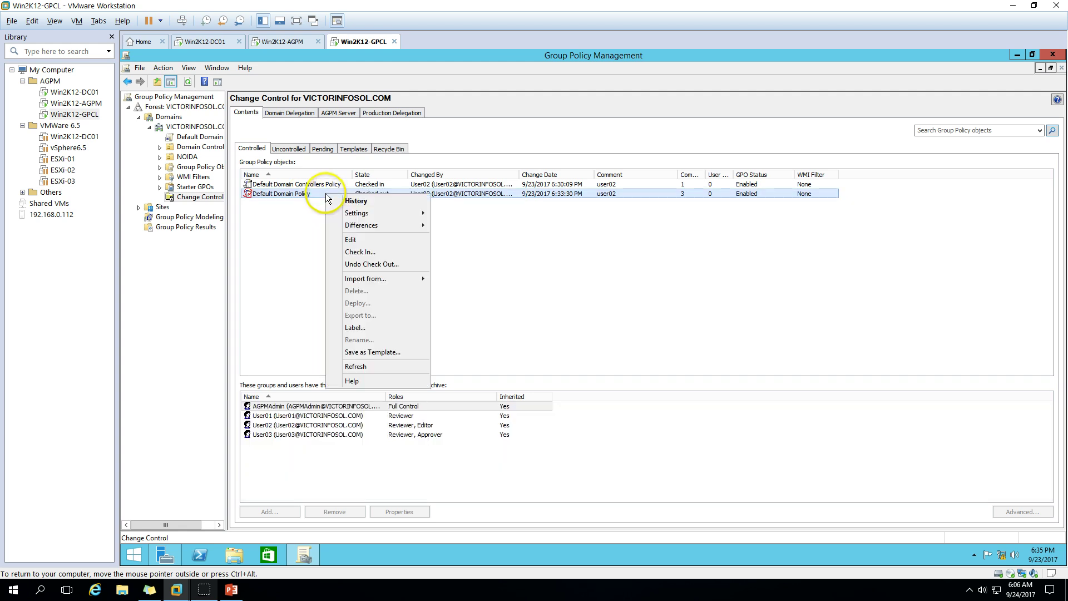
pyautogui.click(359, 252)
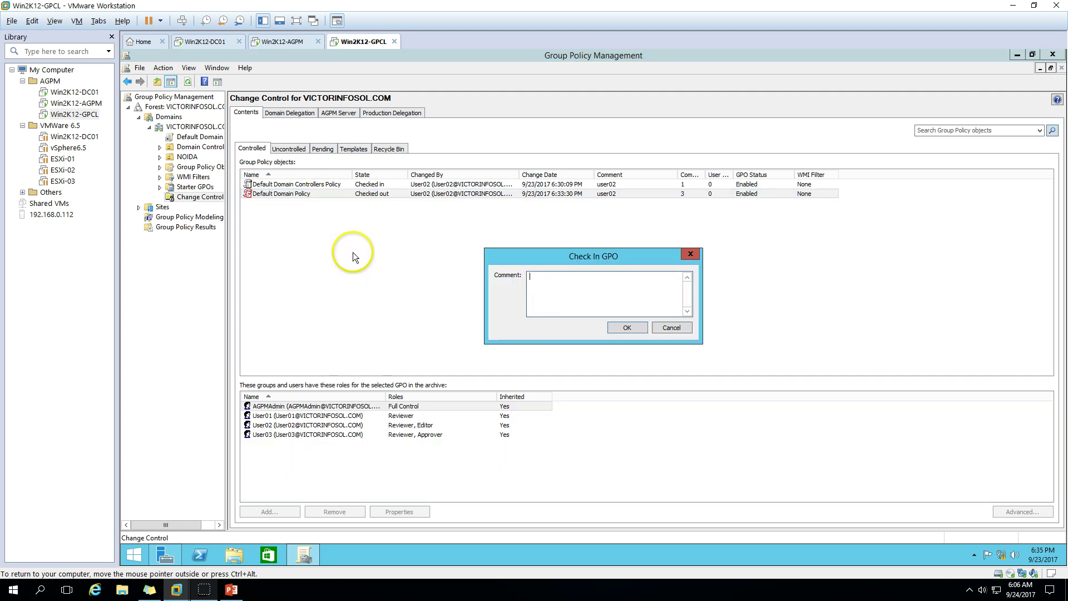
pyautogui.write('user02')
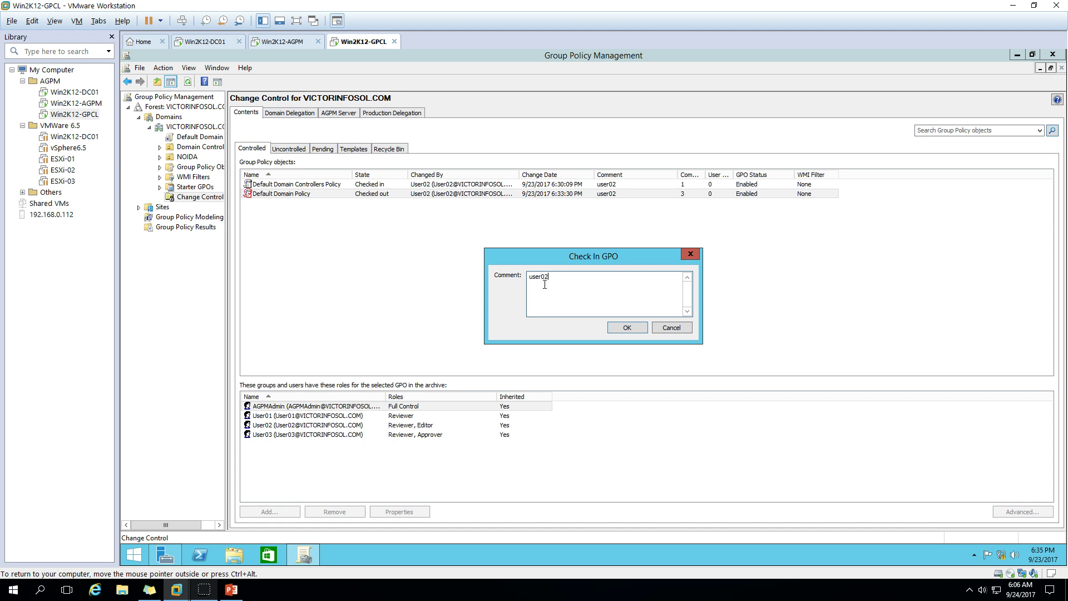
pyautogui.click(629, 328)
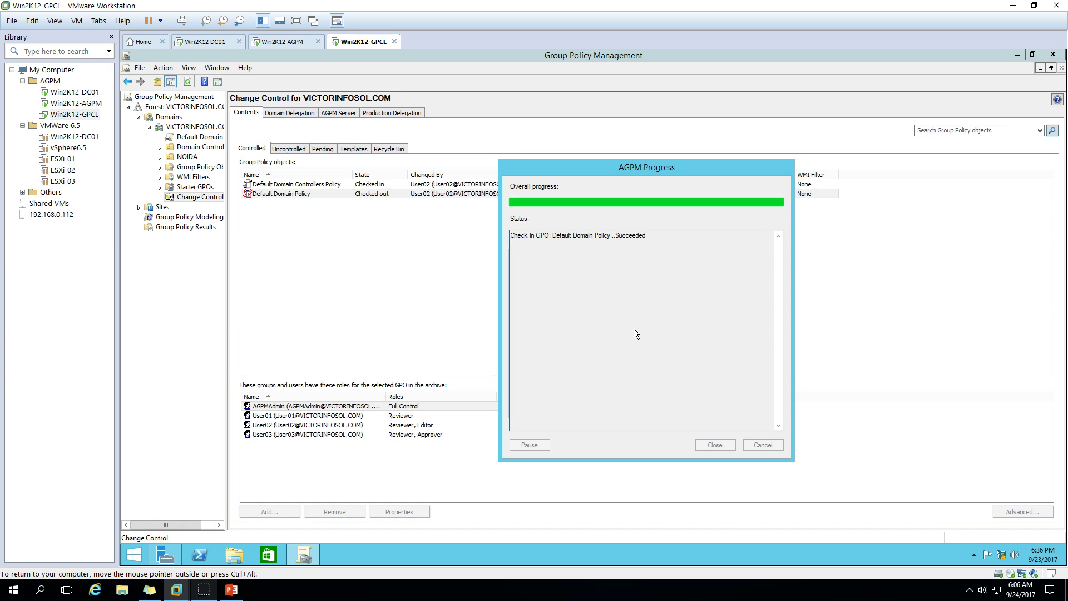
pyautogui.click(715, 444)
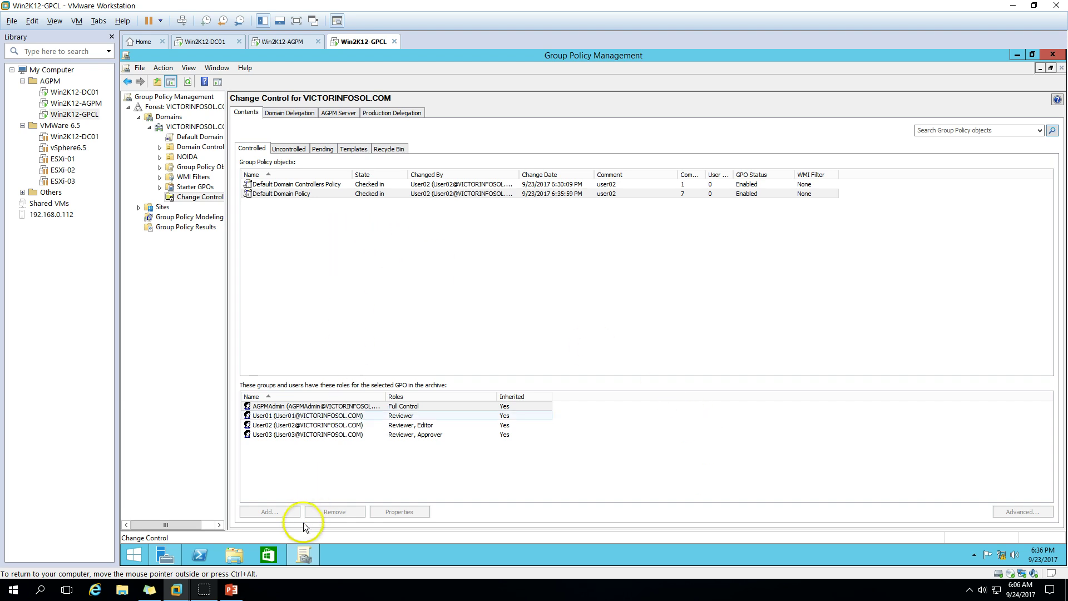
pyautogui.click(206, 593)
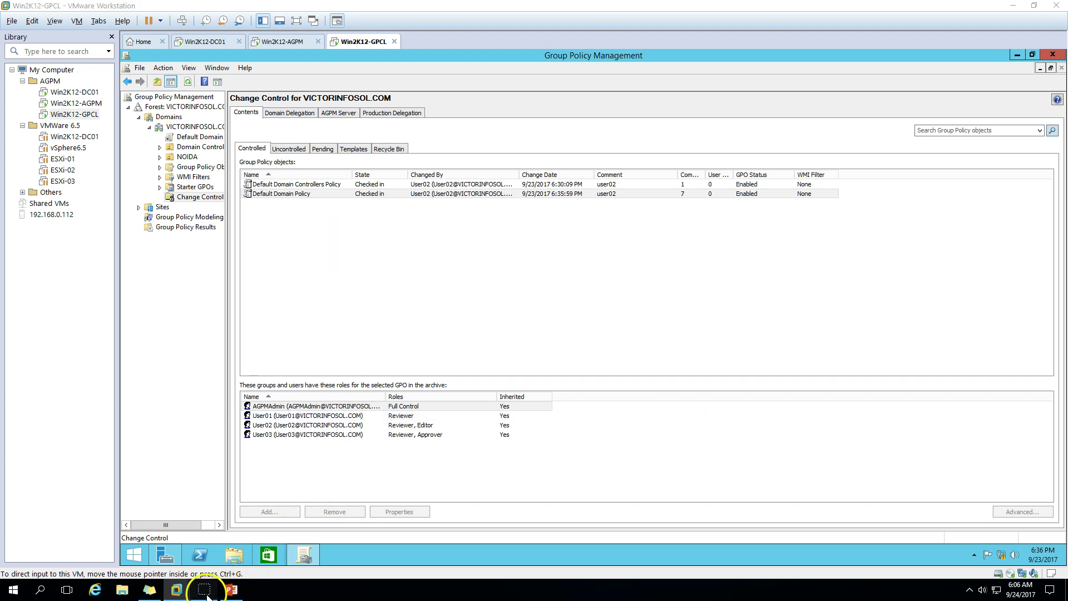
pyautogui.click(335, 194)
# Submit a deploy request for the Default Domain Policy with the comment 'appro'
pyautogui.rightClick(335, 194)
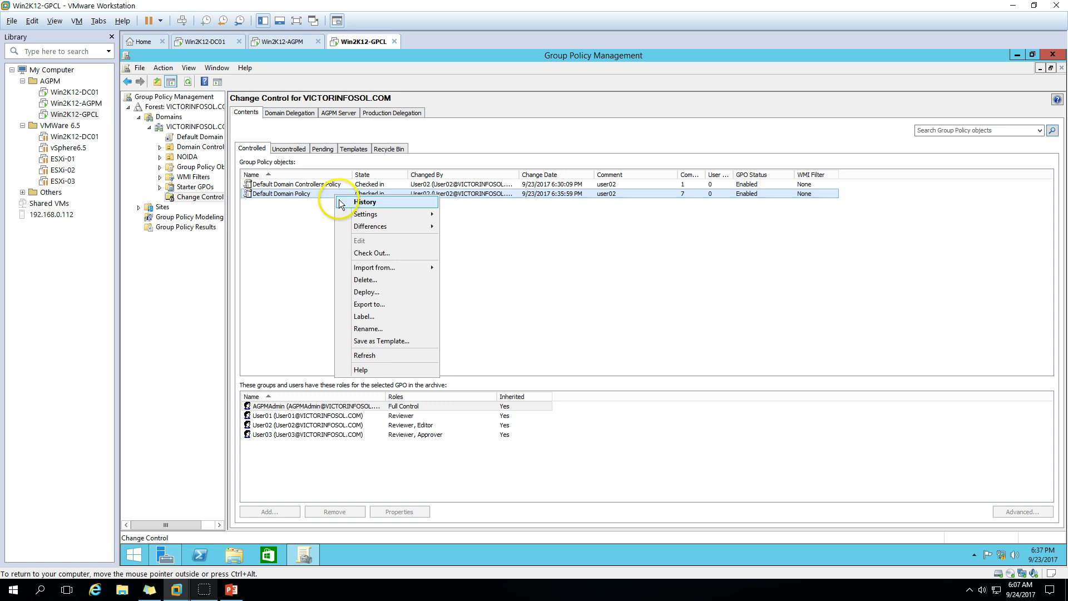
pyautogui.click(368, 293)
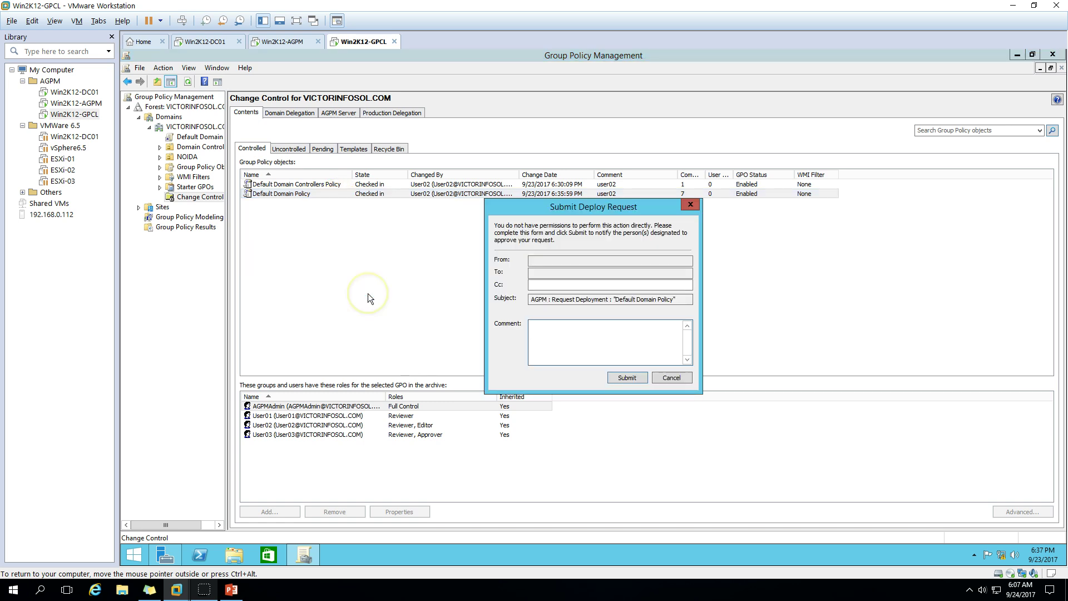
pyautogui.click(566, 329)
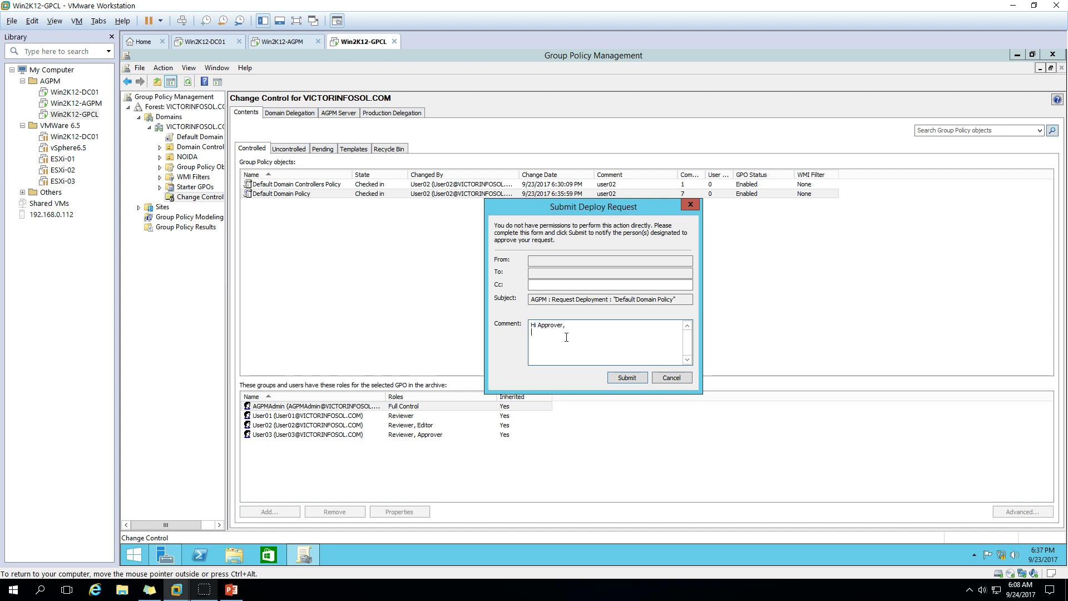
pyautogui.write('approve')
pyautogui.click(634, 376)
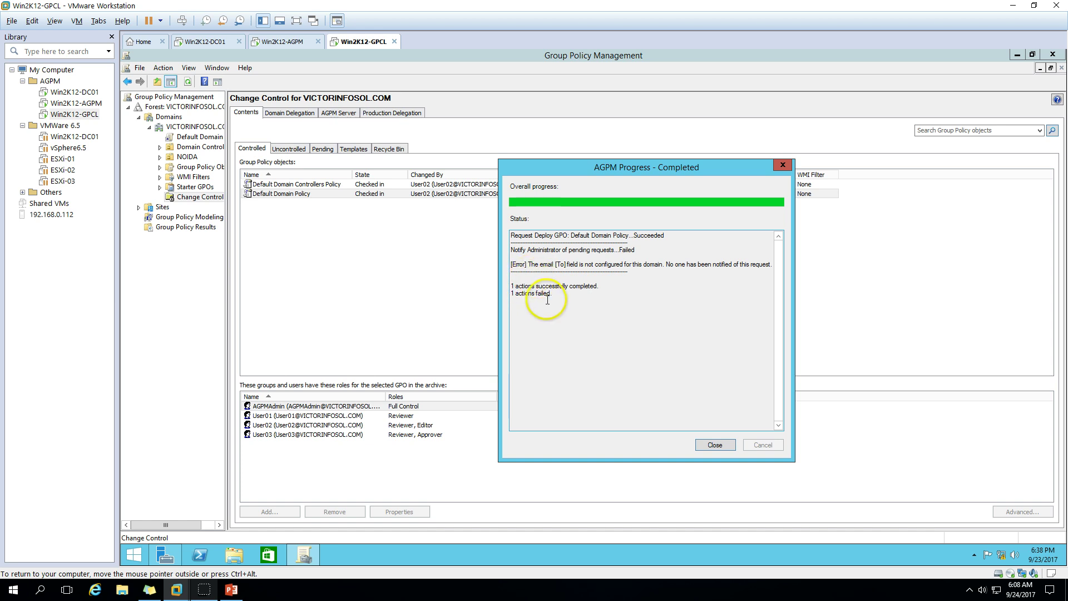
# Review the failed and completed action counts, then close the deployment request report
pyautogui.moveTo(531, 294); pyautogui.dragTo(511, 294)
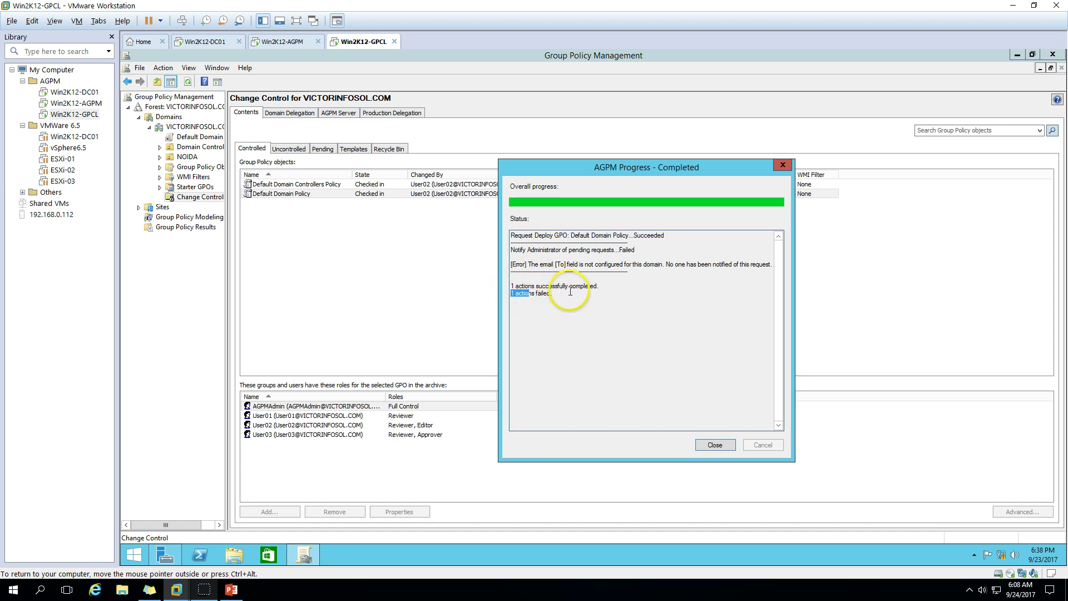
pyautogui.moveTo(585, 286); pyautogui.dragTo(496, 283)
pyautogui.click(715, 445)
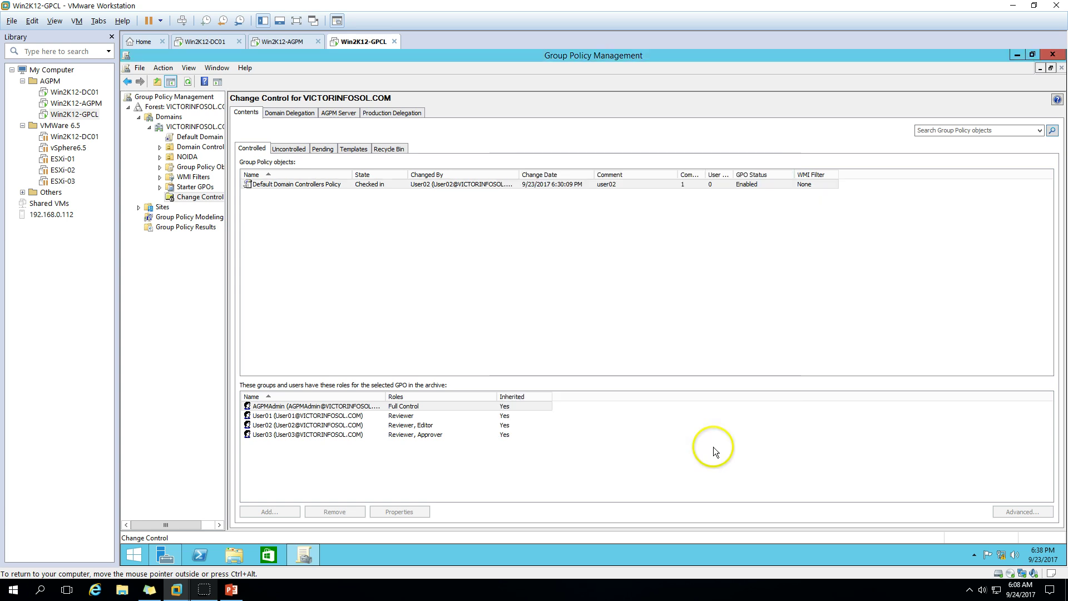
# Sign the current account out of the GPCL guest via the Start button menu
pyautogui.click(134, 555)
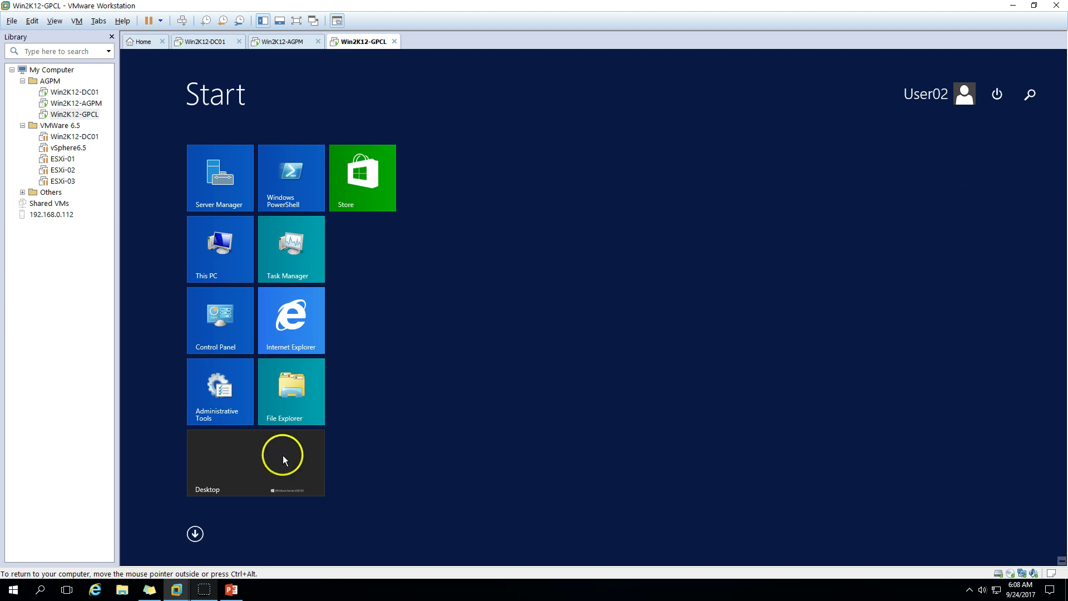
pyautogui.click(225, 476)
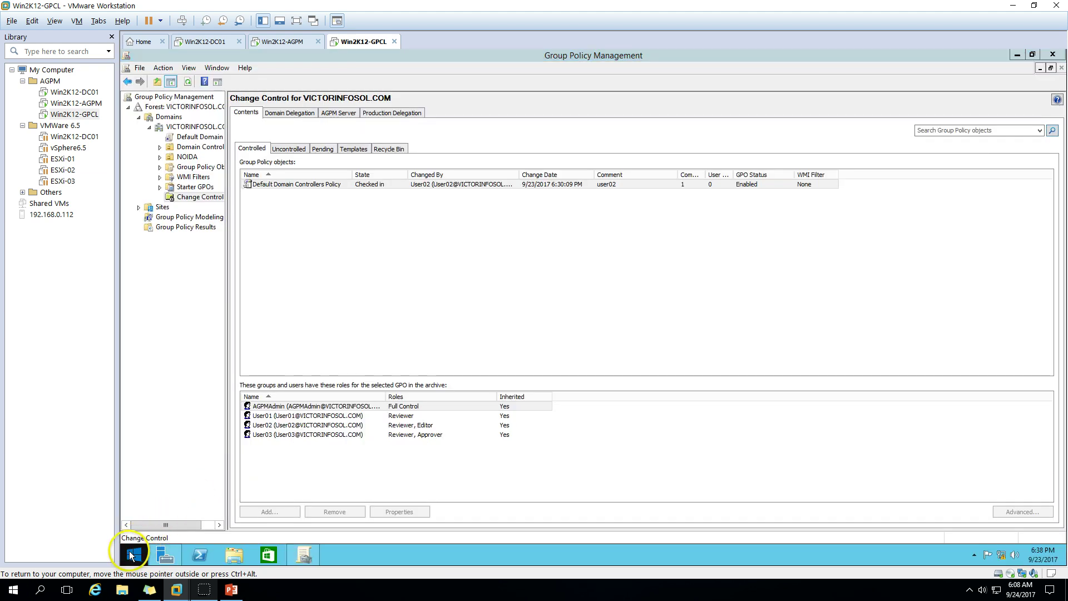
pyautogui.rightClick(132, 555)
pyautogui.moveTo(178, 531)
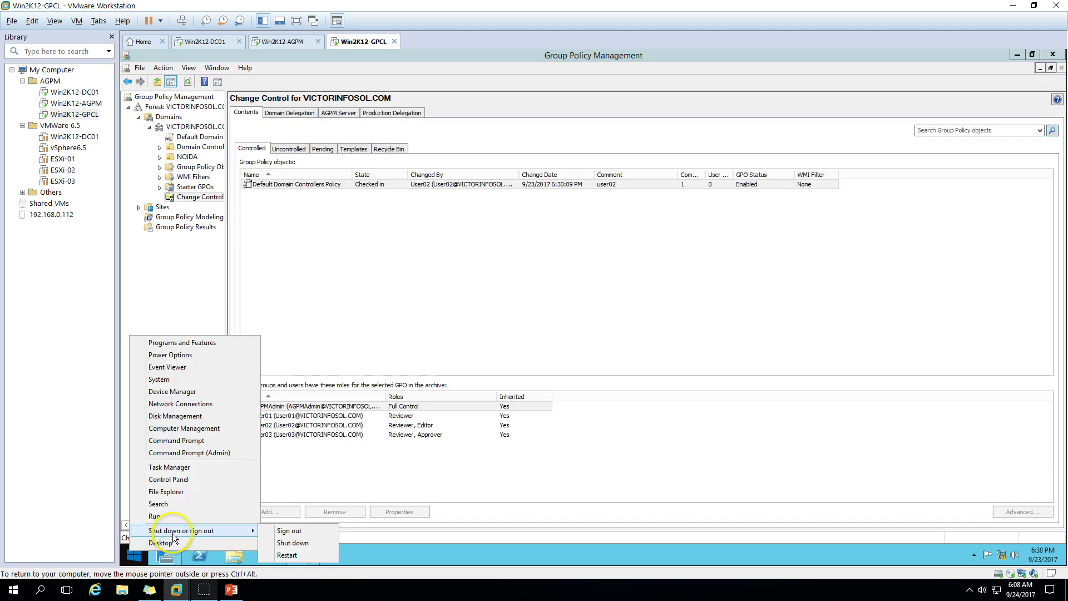
pyautogui.click(285, 532)
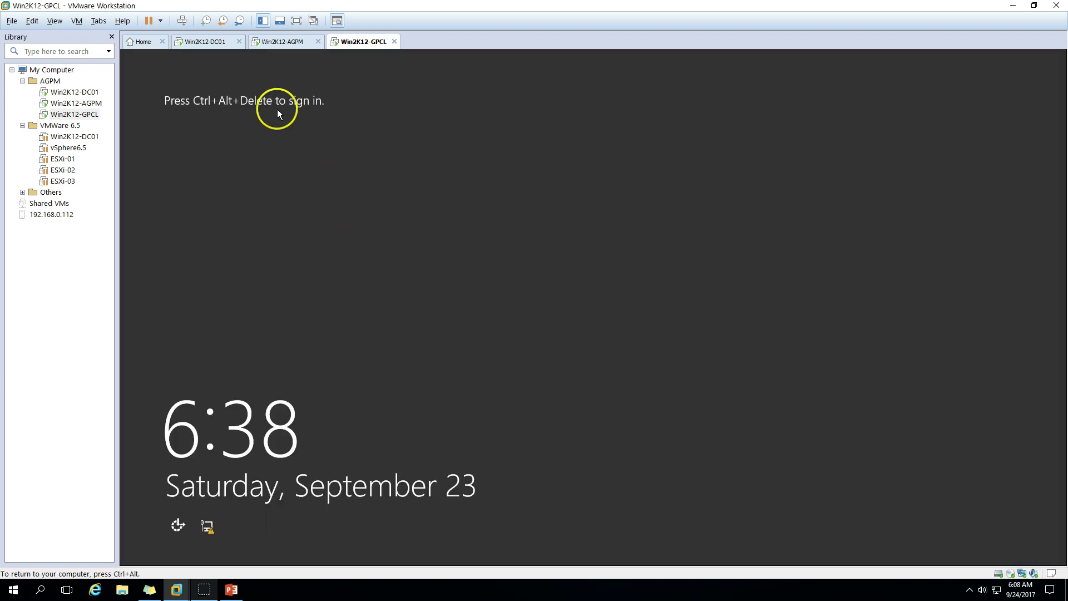
# Sign in as Other user 'user03' with the account password
pyautogui.click(182, 21)
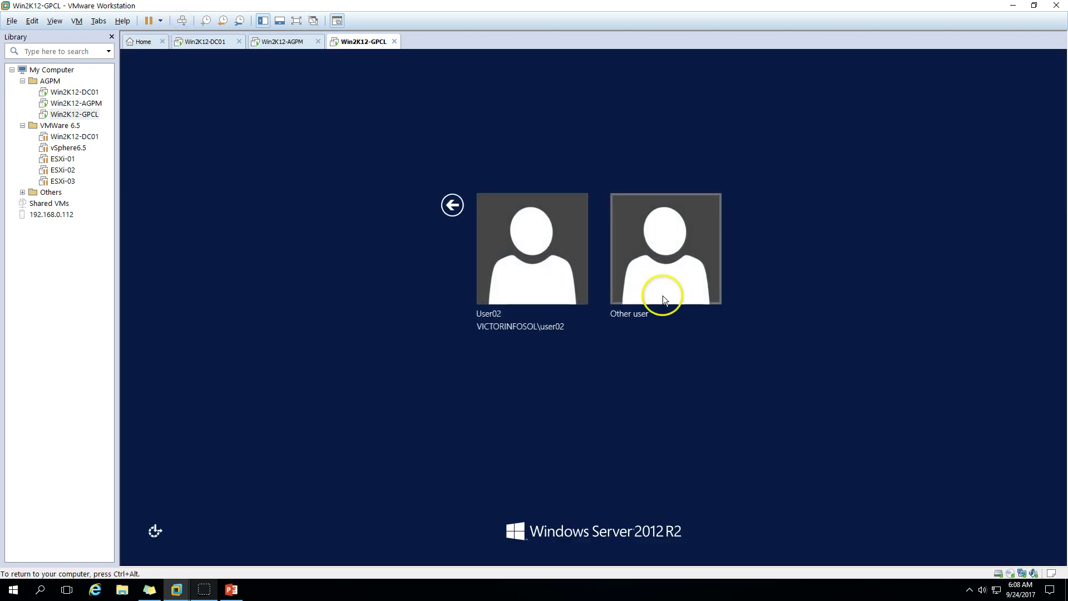
pyautogui.click(640, 267)
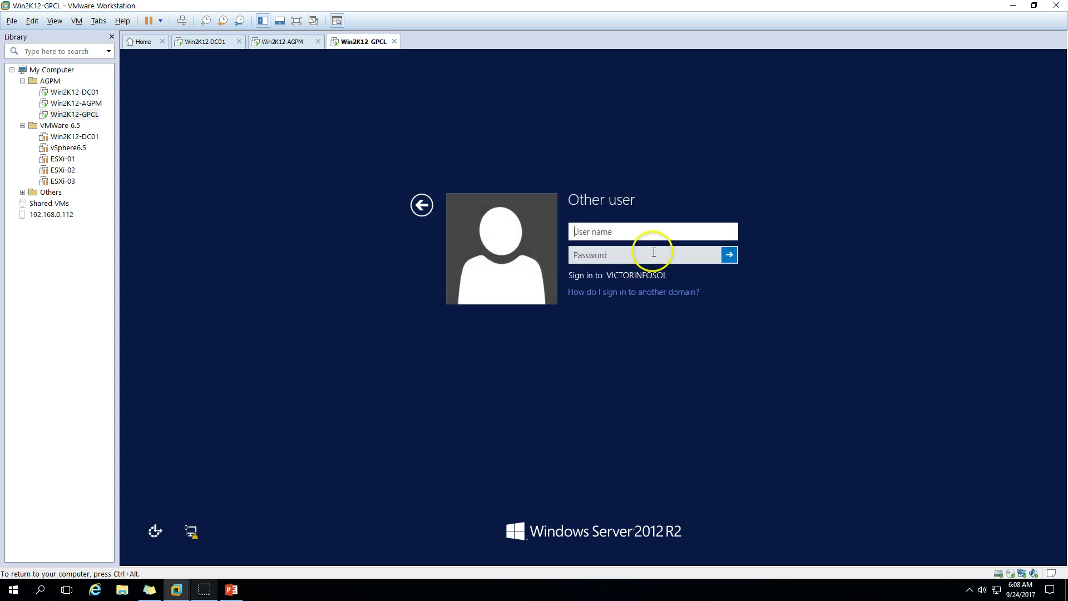
pyautogui.write('user')
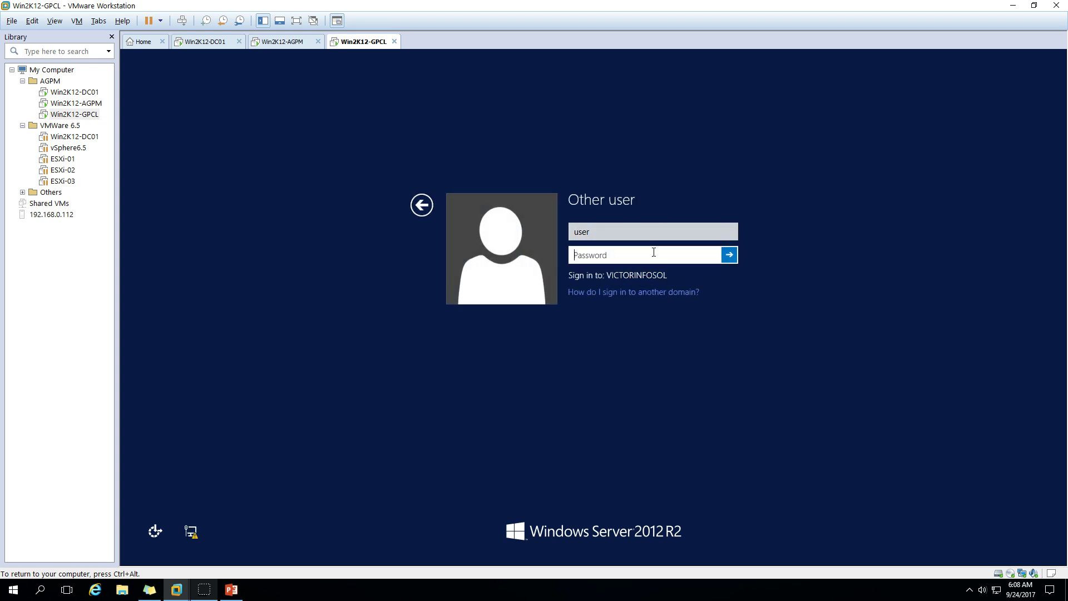
pyautogui.click(651, 253)
pyautogui.click(623, 227)
pyautogui.write('er')
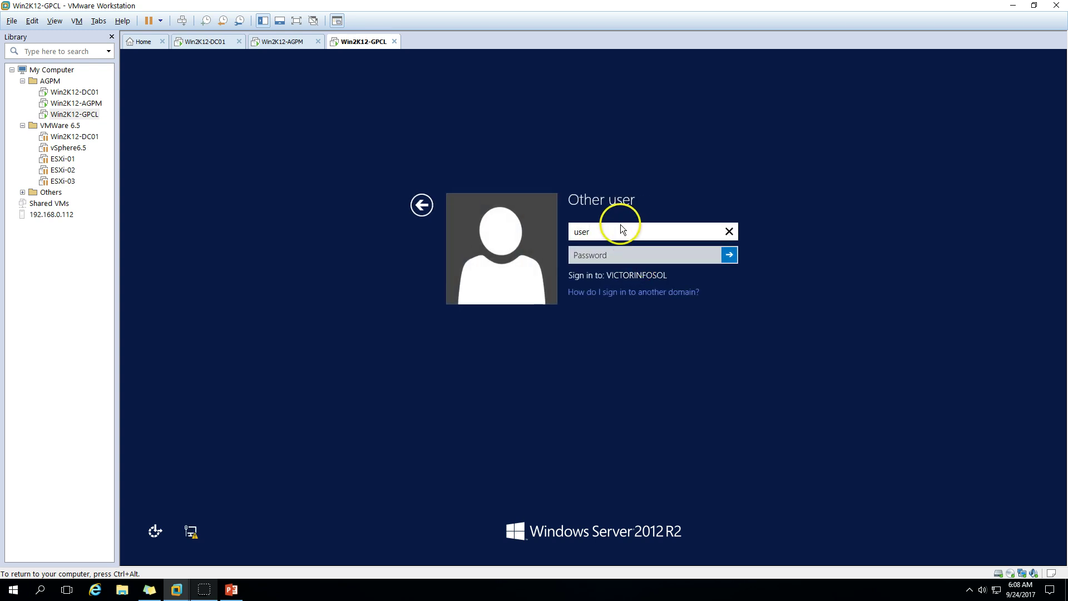
pyautogui.write('03')
pyautogui.press('Tab')
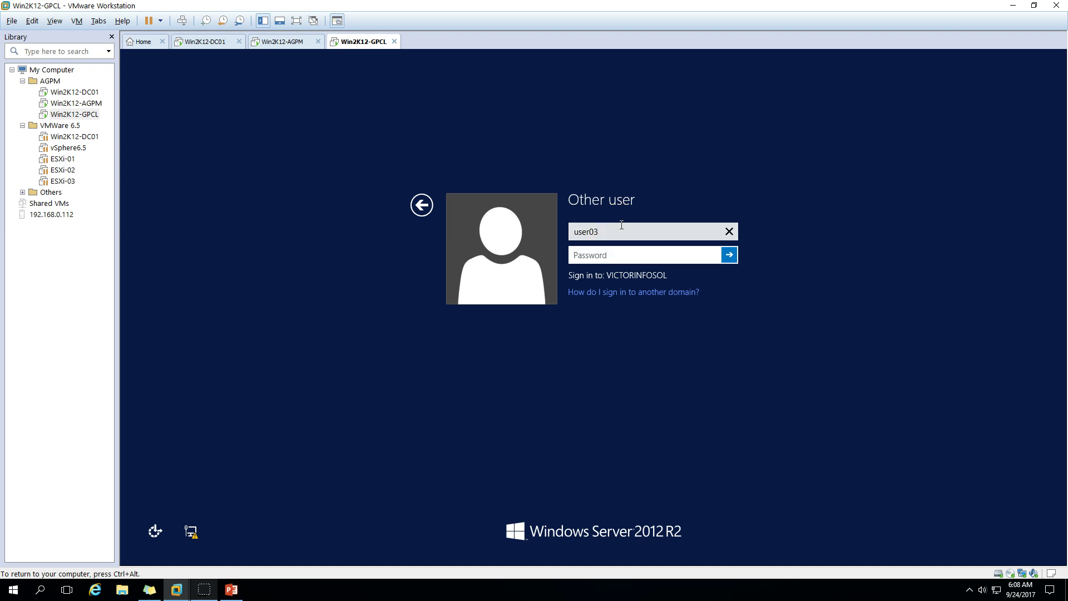
pyautogui.write('••••••••')
pyautogui.press('Return')
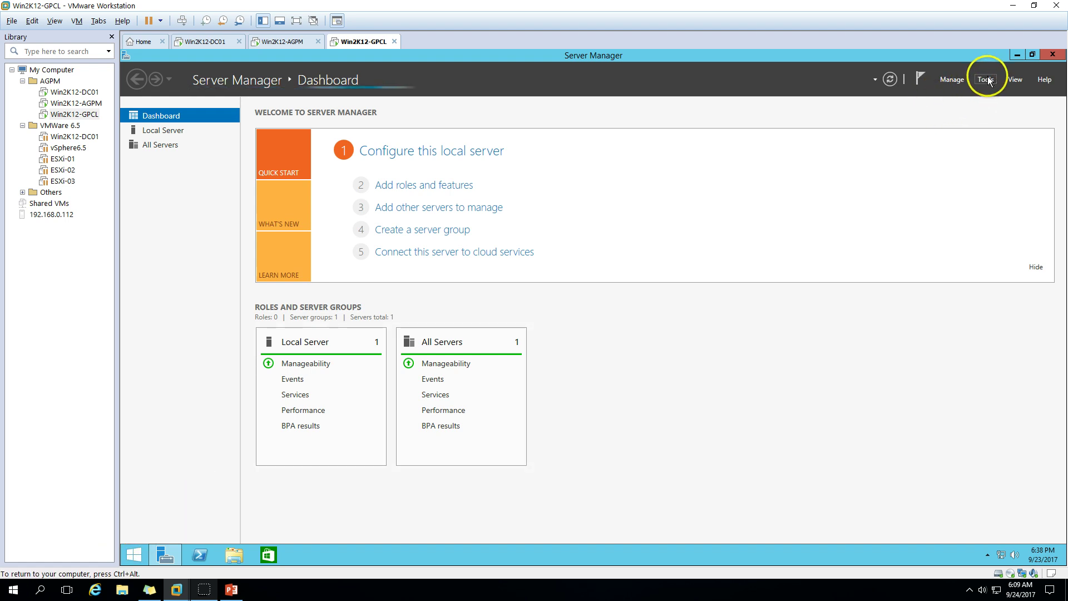
# Launch Group Policy Management from Server Manager Tools, dismiss the log-off prompt, and maximize it
pyautogui.click(987, 79)
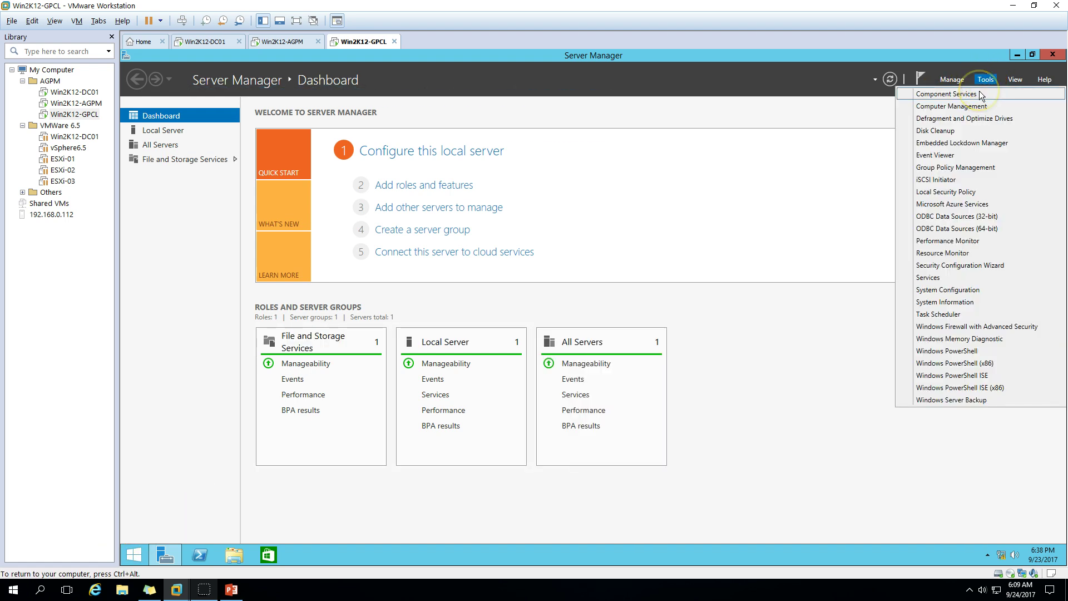
pyautogui.click(965, 167)
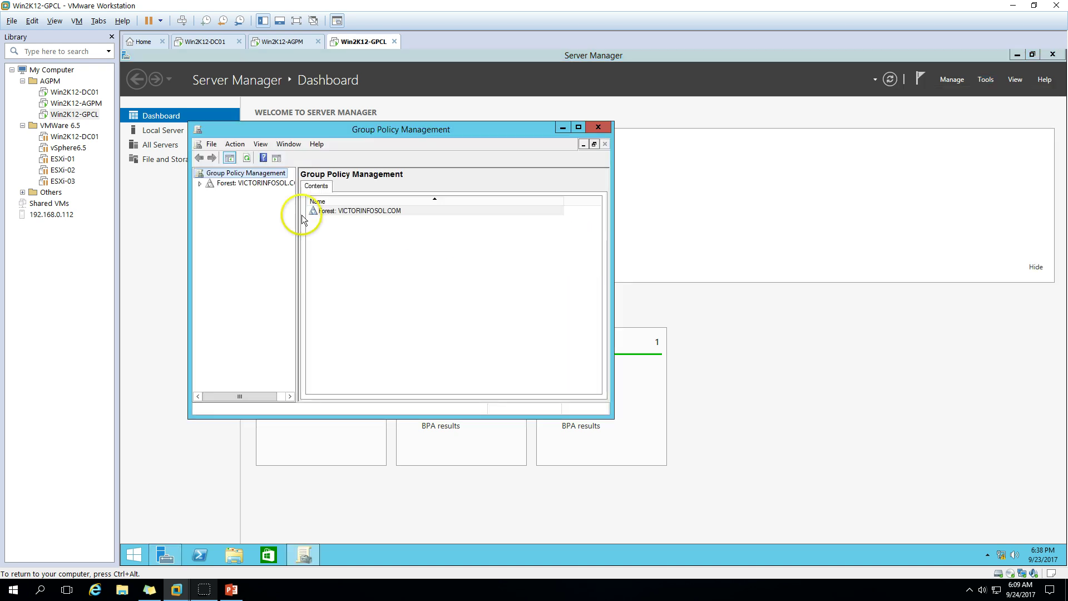
pyautogui.click(200, 184)
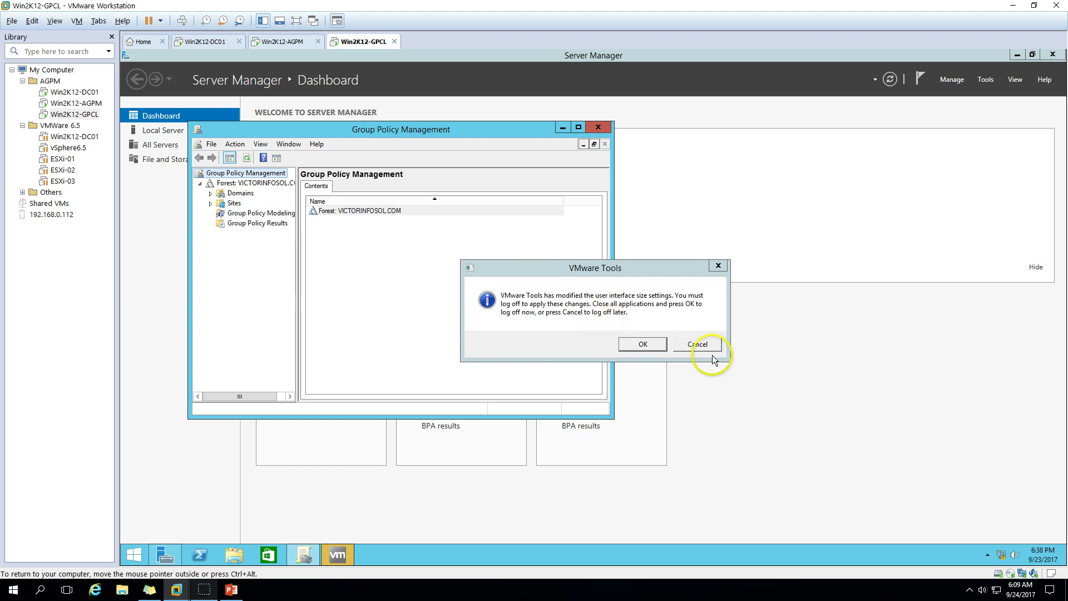
pyautogui.click(698, 344)
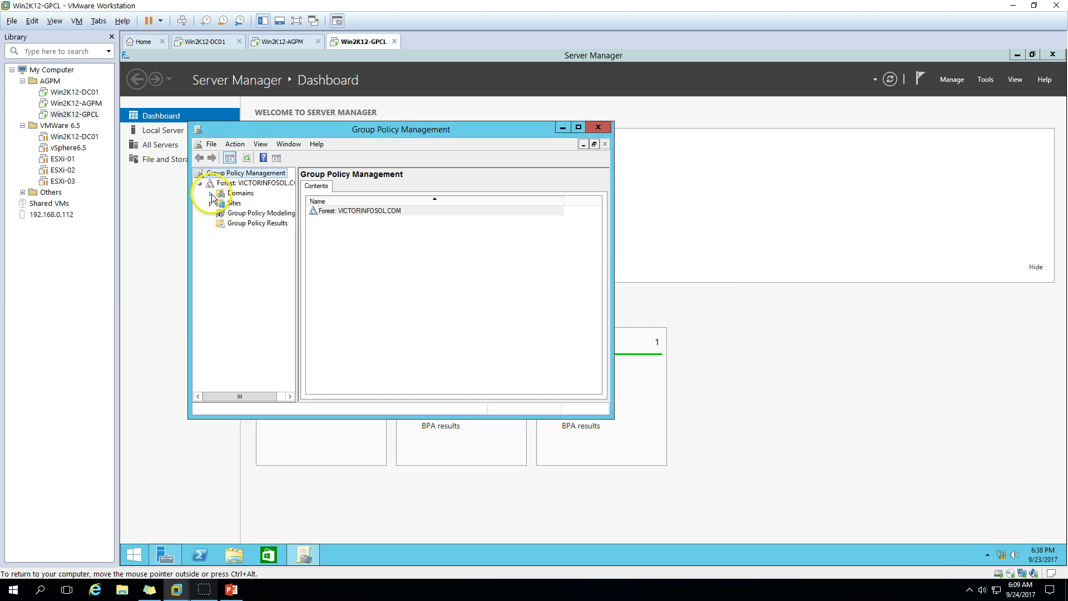
pyautogui.click(579, 127)
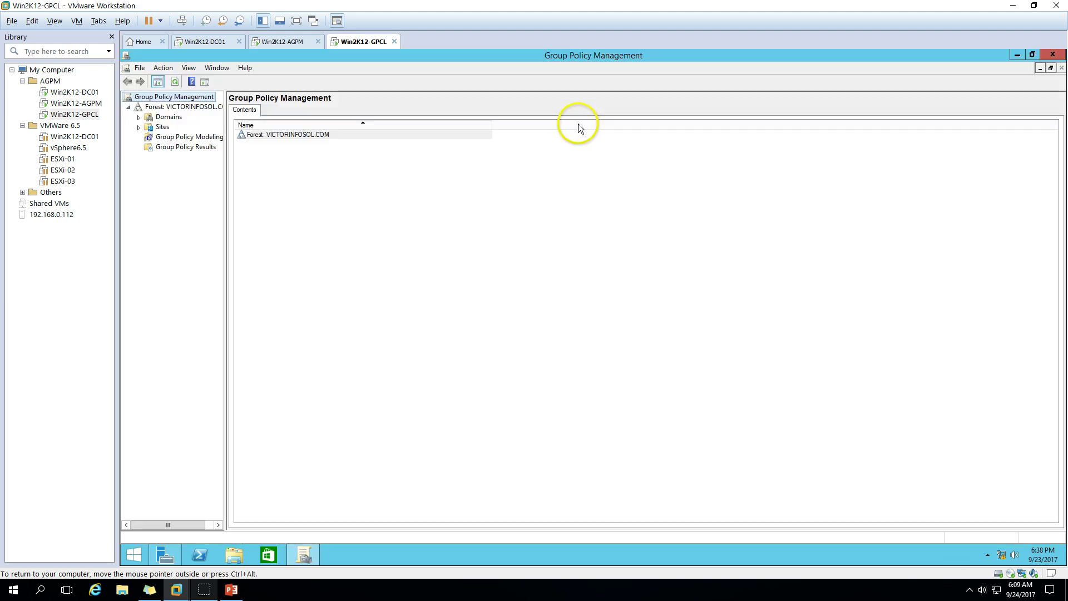
# Expand Forest > Domains > VICTORINFOSOL.COM and select Change Control
pyautogui.click(231, 166)
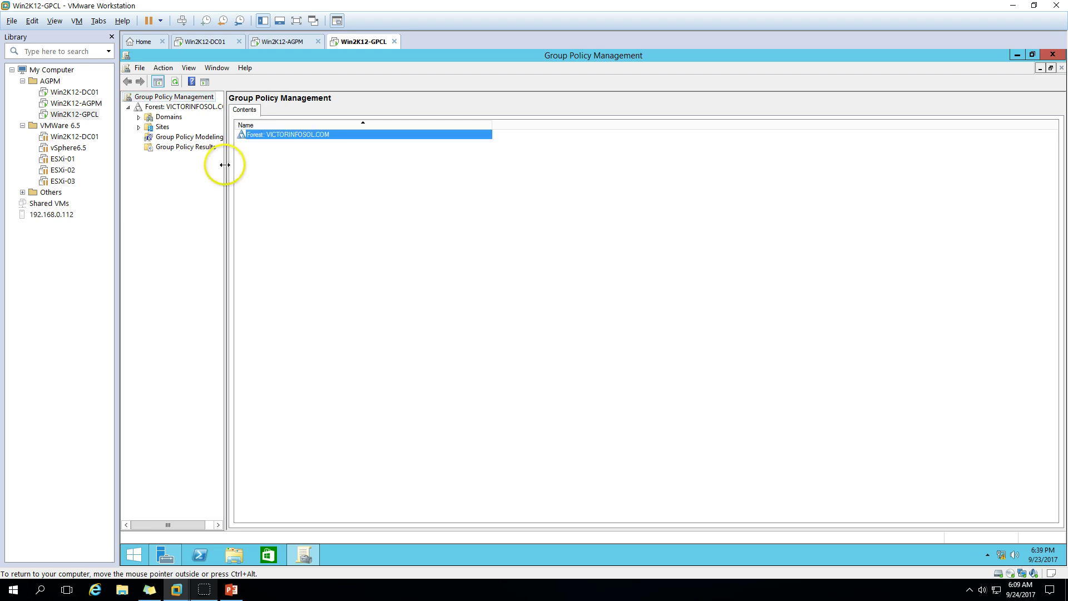
pyautogui.moveTo(225, 165)
pyautogui.mouseDown()
pyautogui.moveTo(262, 162)
pyautogui.moveTo(242, 162)
pyautogui.mouseUp()
pyautogui.click(138, 117)
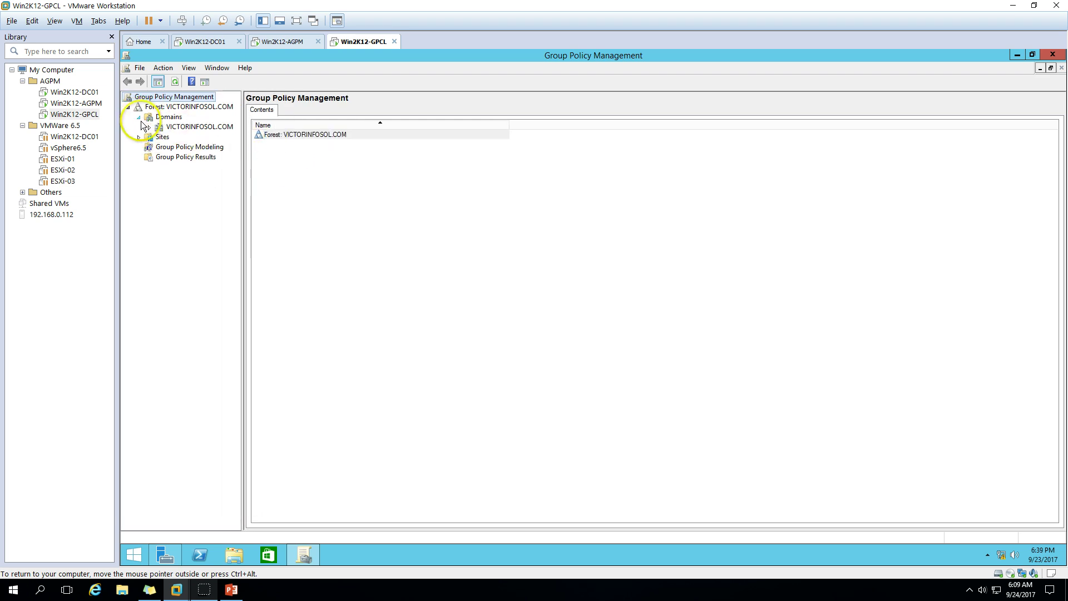
pyautogui.click(149, 128)
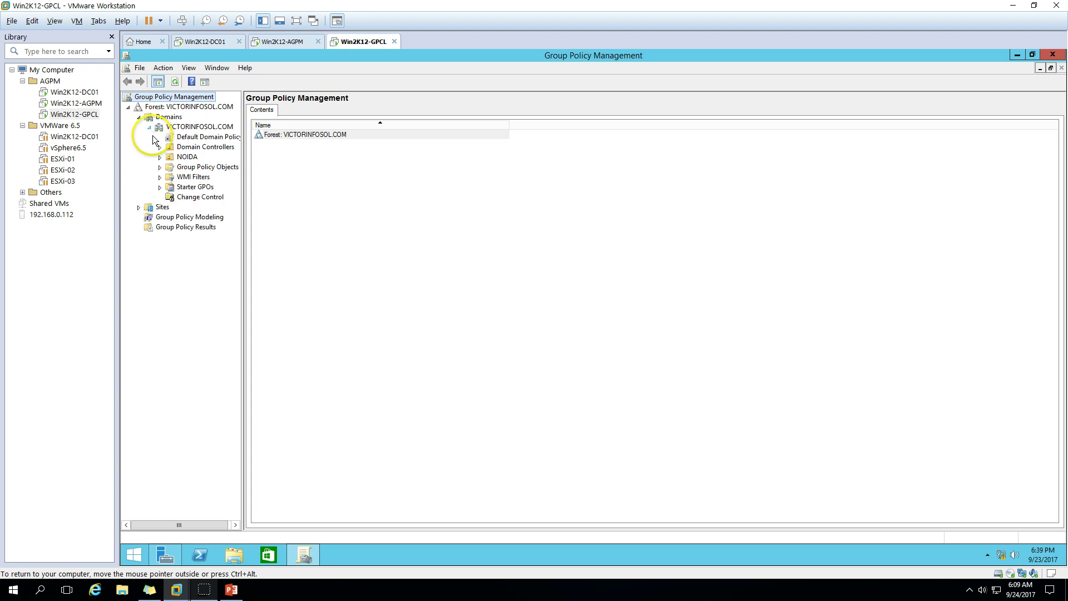
pyautogui.click(178, 197)
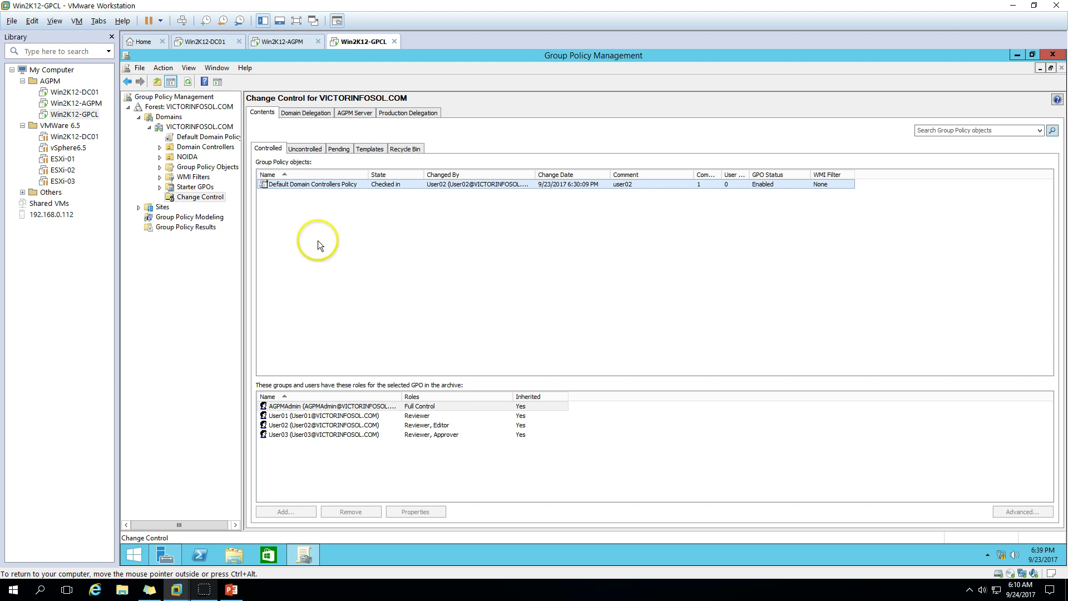
# On the Pending tab, right-click the Default Domain Policy awaiting deployment approval
pyautogui.click(338, 150)
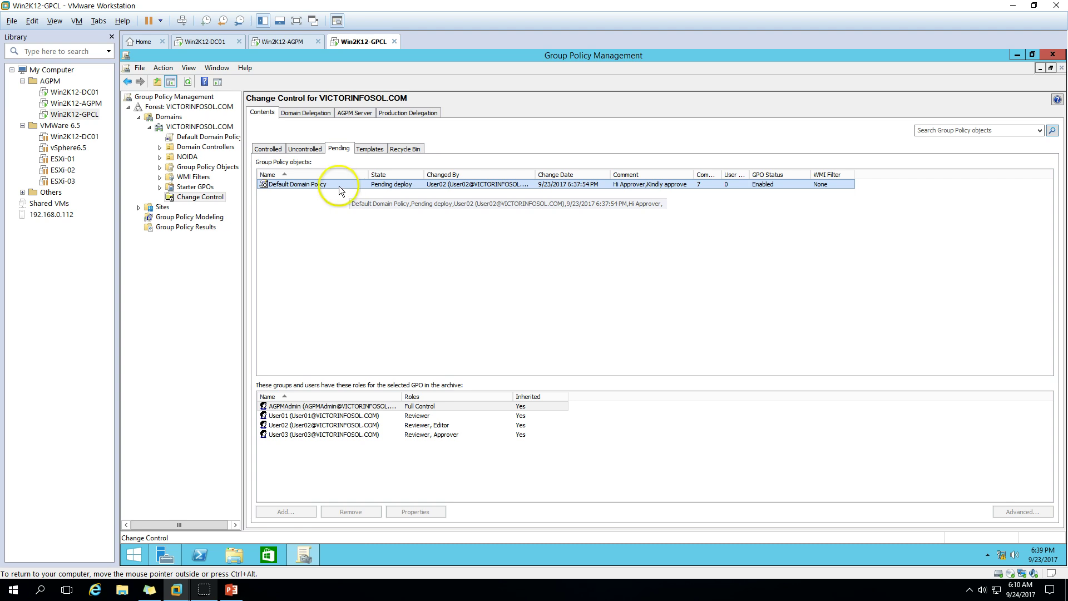
pyautogui.click(326, 436)
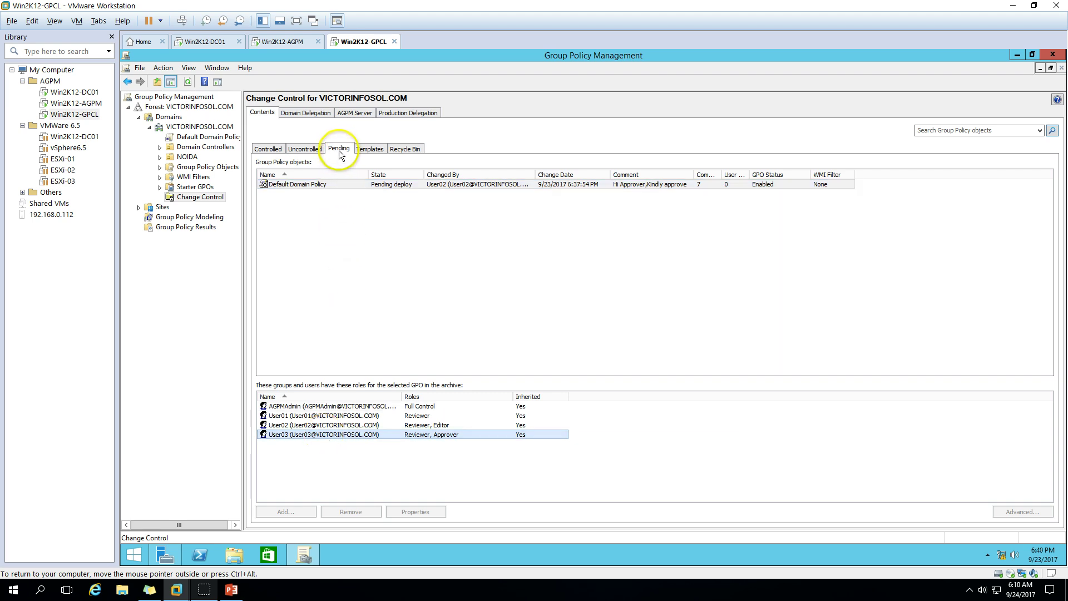
pyautogui.click(351, 185)
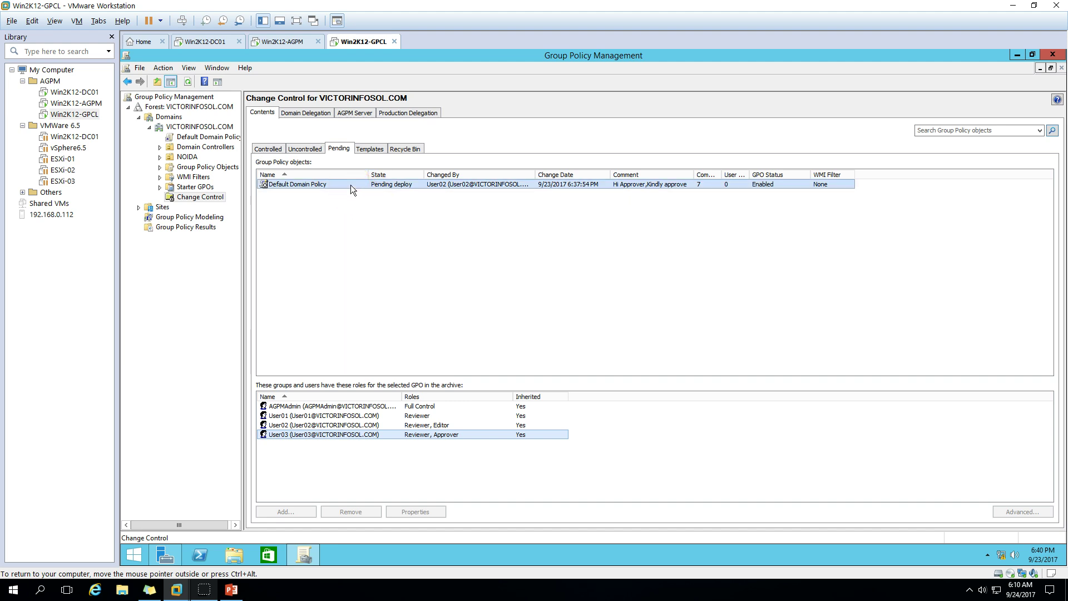
pyautogui.rightClick(350, 185)
# Approve the Default Domain Policy deployment with the comment 'user', then close the progress report
pyautogui.click(372, 205)
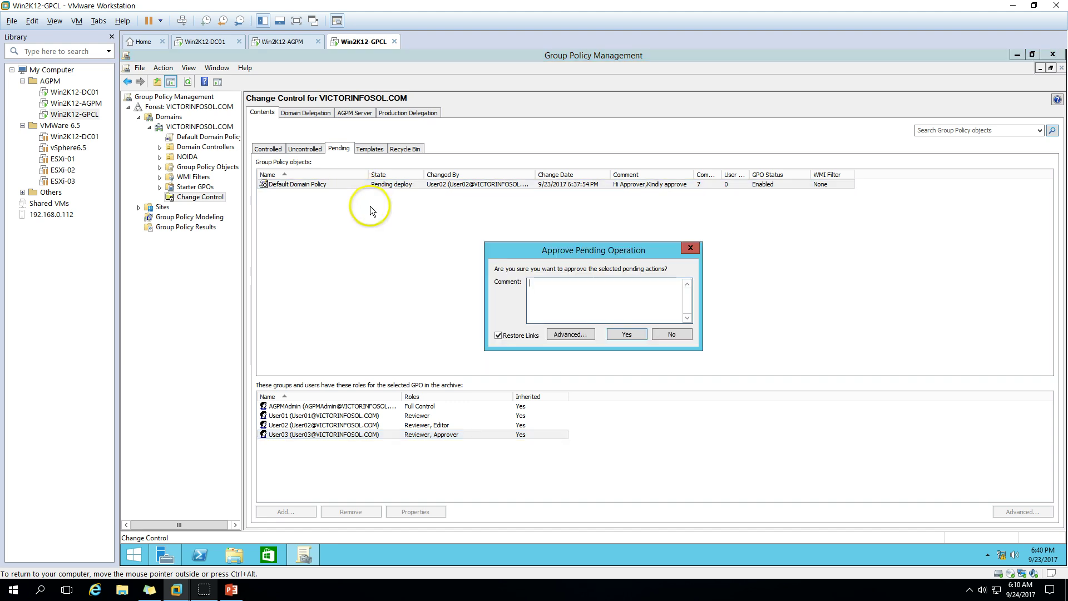
pyautogui.write('user03')
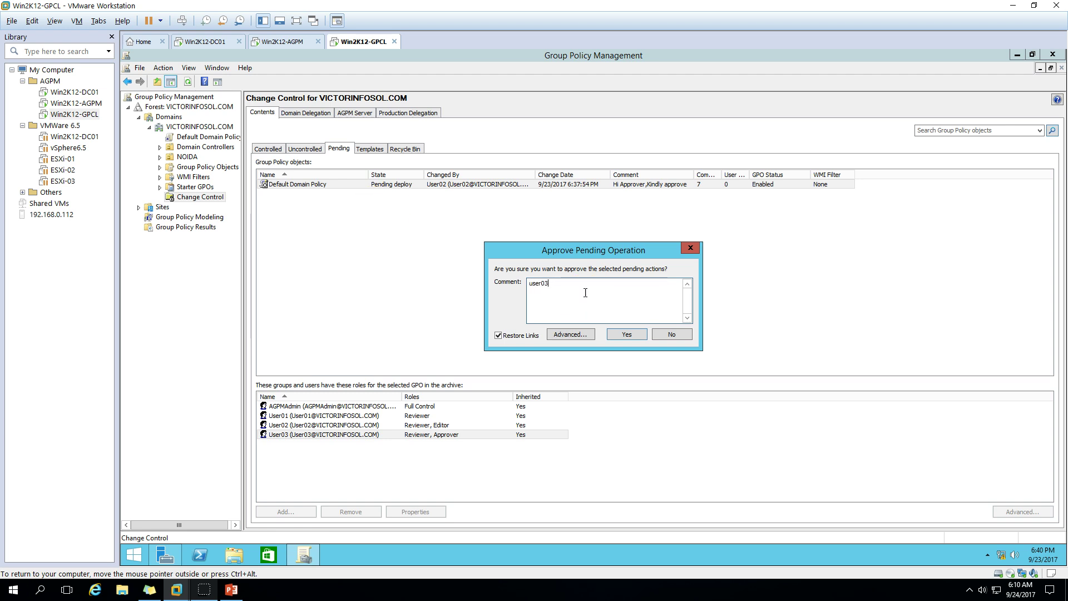
pyautogui.click(625, 334)
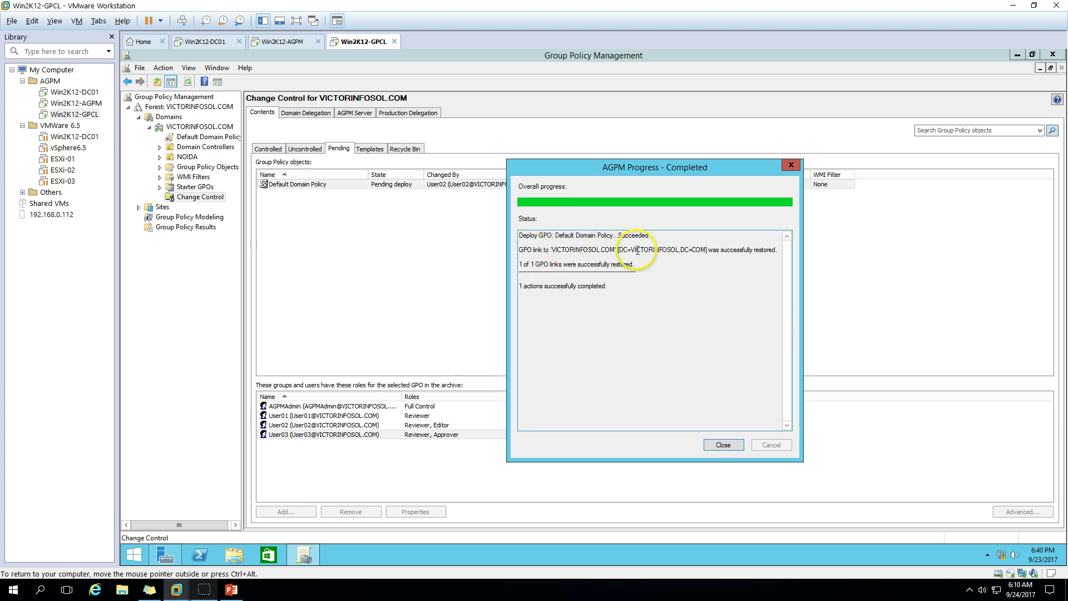
pyautogui.click(721, 445)
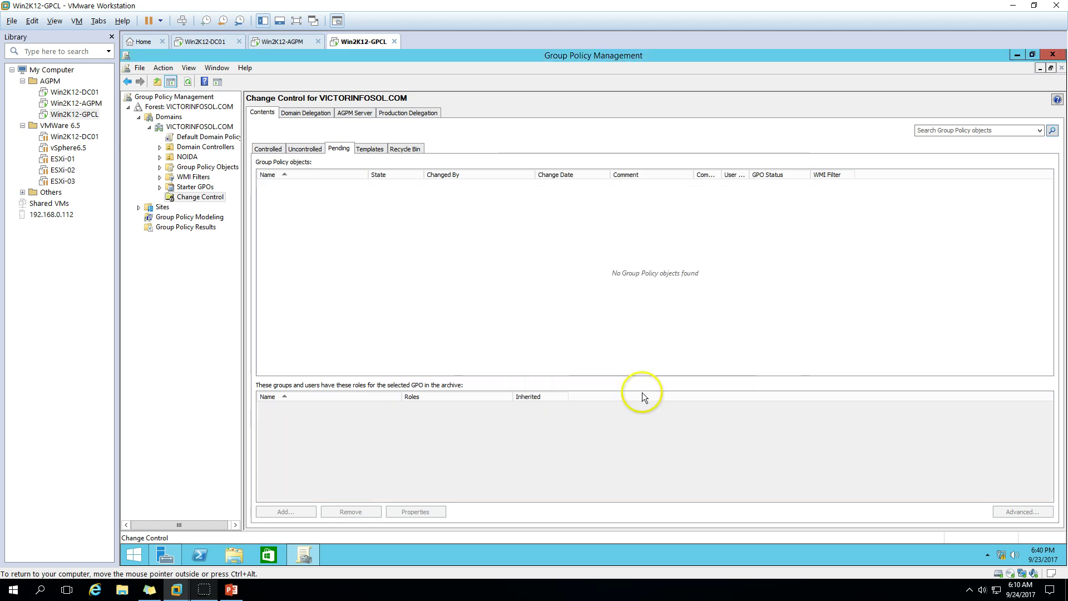
# Check the Uncontrolled and Controlled tabs, then right-click Default Domain Policy for its actions
pyautogui.click(305, 149)
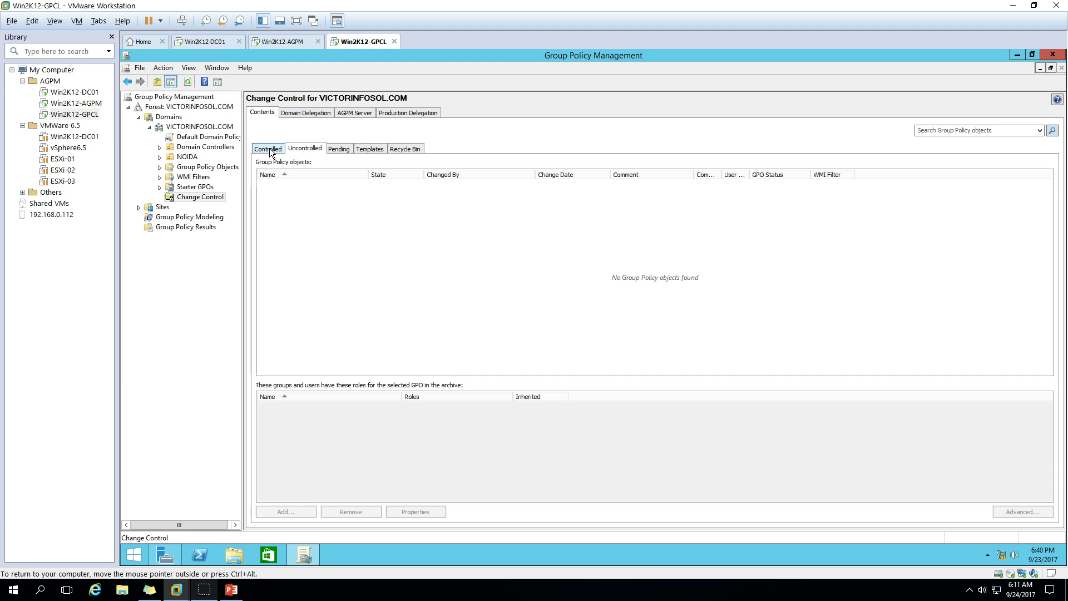
pyautogui.click(269, 148)
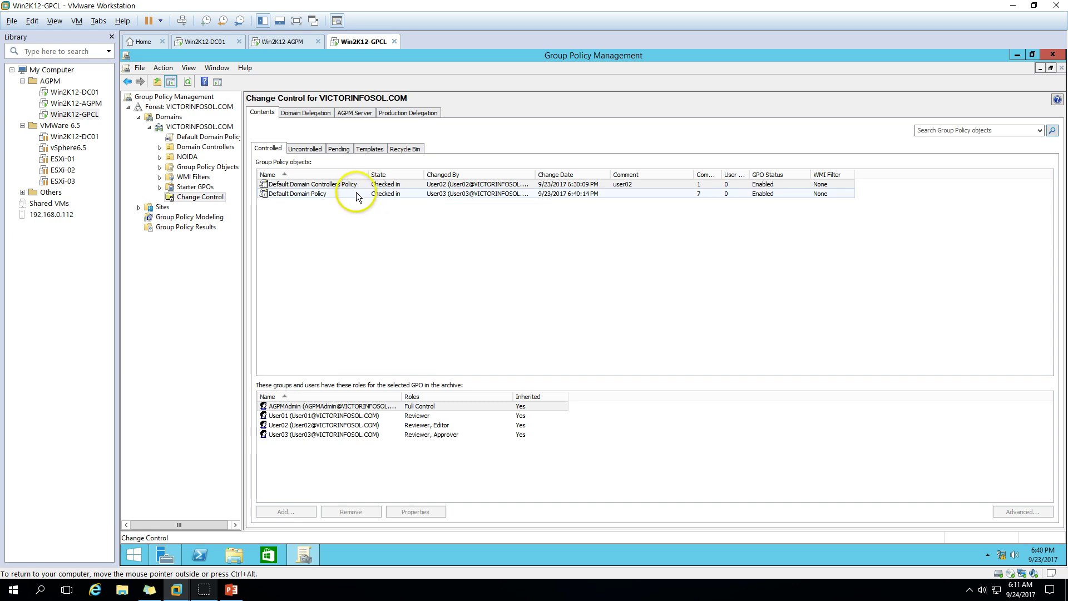
pyautogui.click(332, 197)
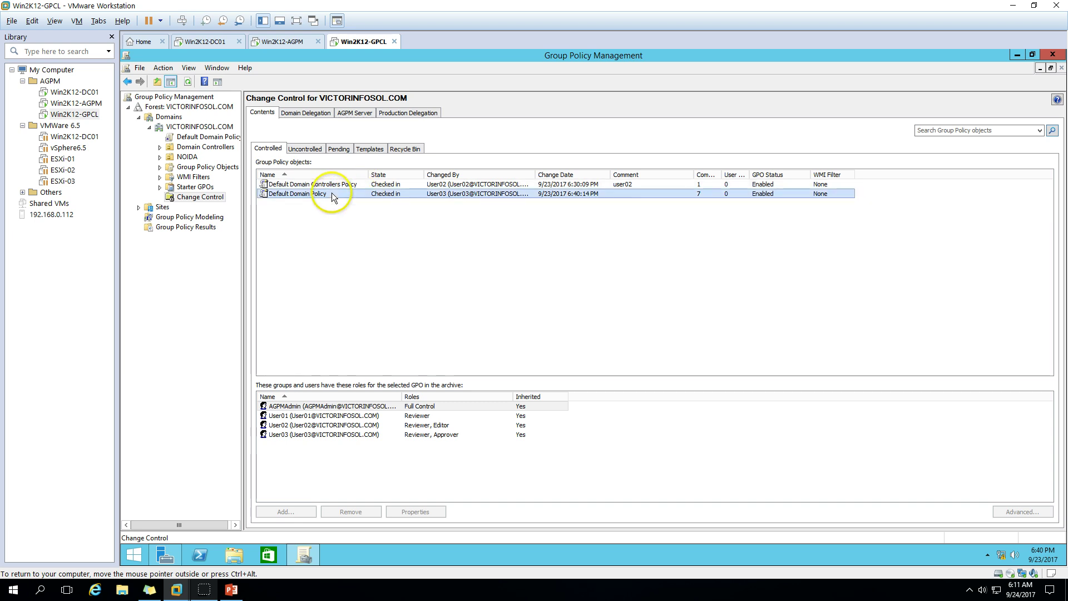
pyautogui.rightClick(332, 194)
# Deploy Default Domain Policy to production, close the report, and switch to the PowerPoint permissions slide
pyautogui.click(360, 290)
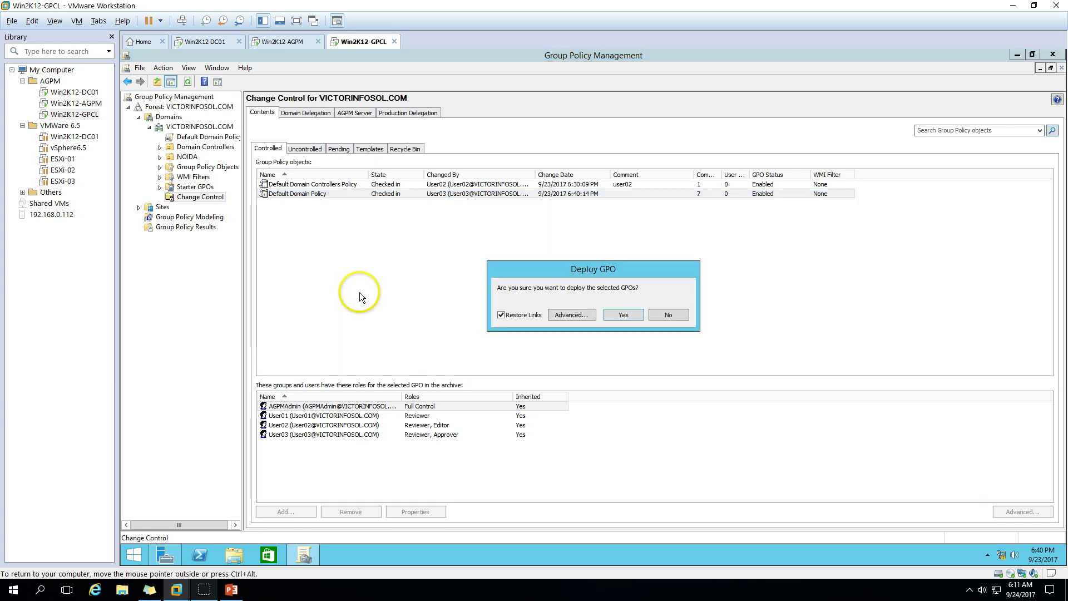
pyautogui.click(624, 315)
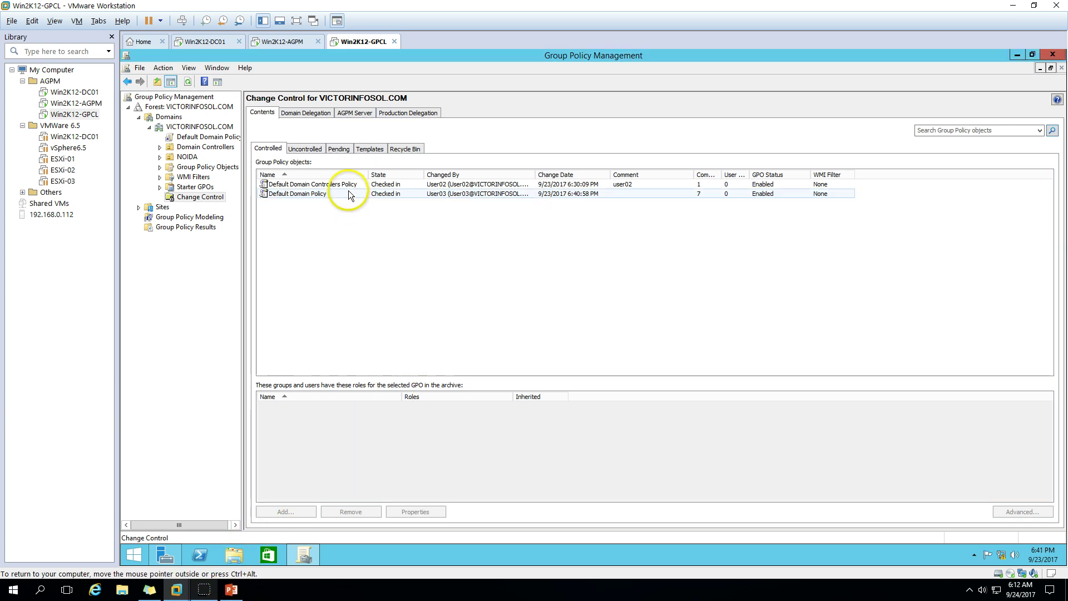
pyautogui.click(344, 194)
pyautogui.rightClick(346, 195)
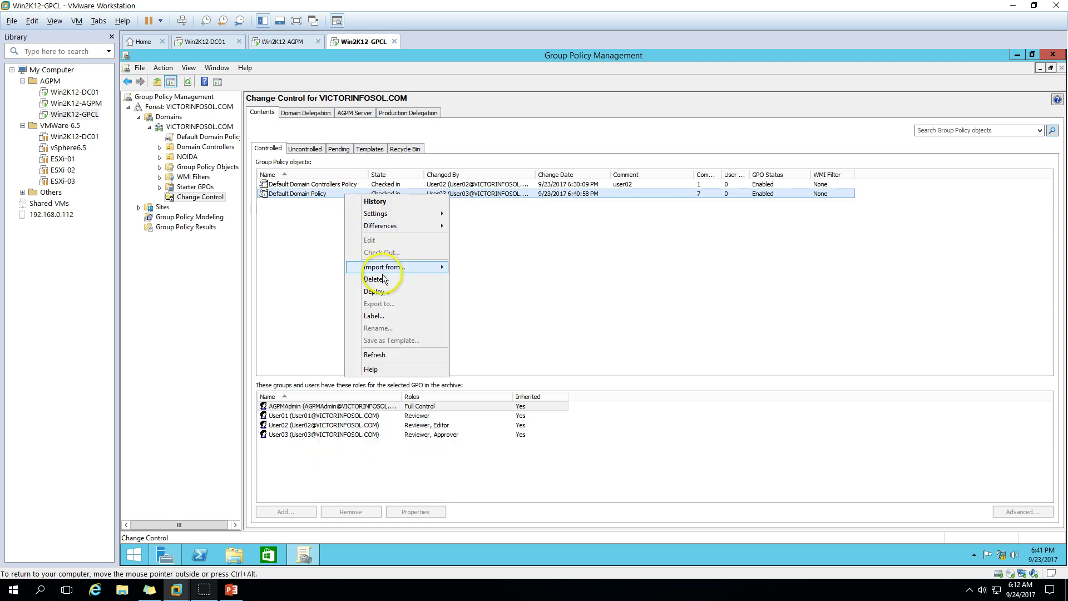
pyautogui.click(376, 291)
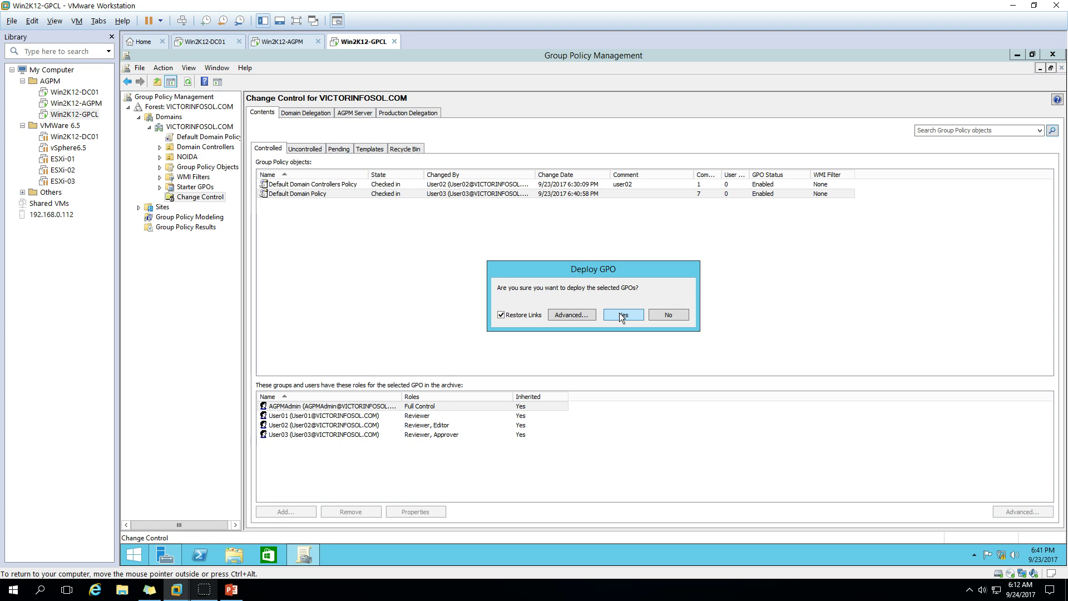
pyautogui.click(621, 314)
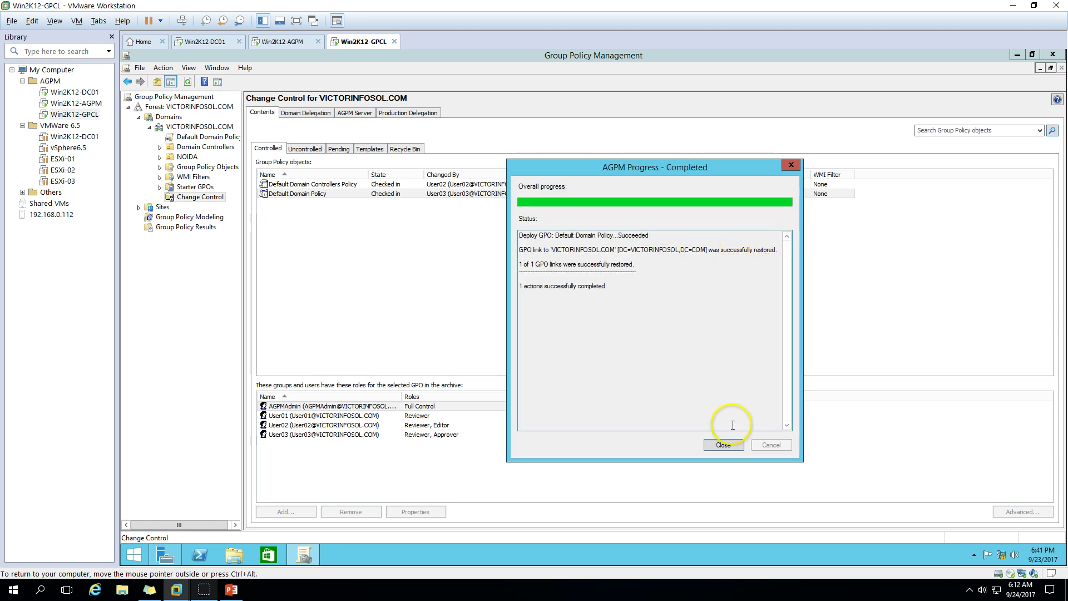
pyautogui.click(724, 445)
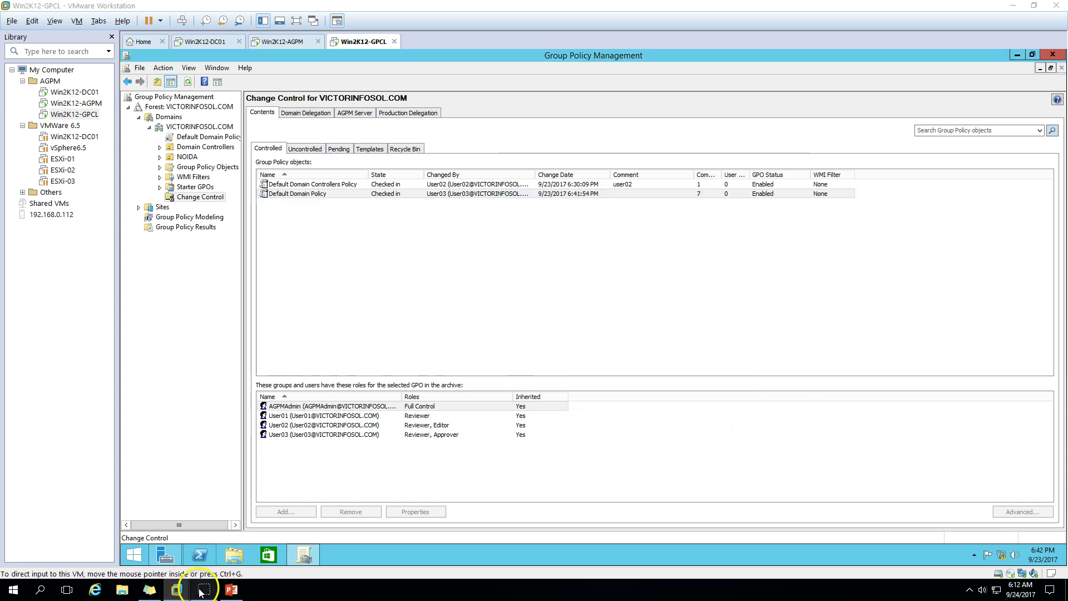
pyautogui.click(231, 590)
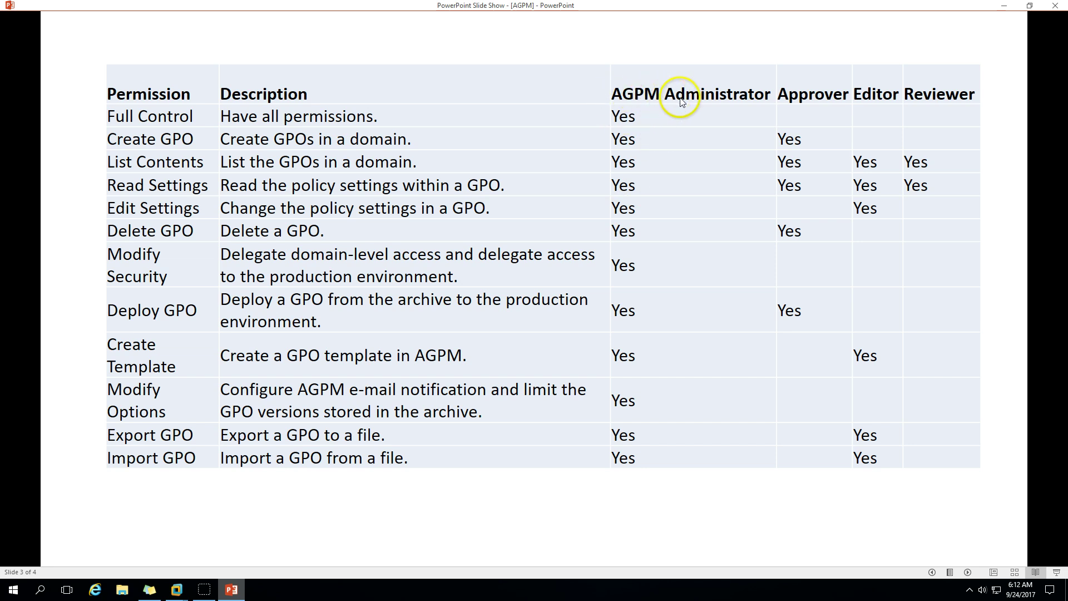